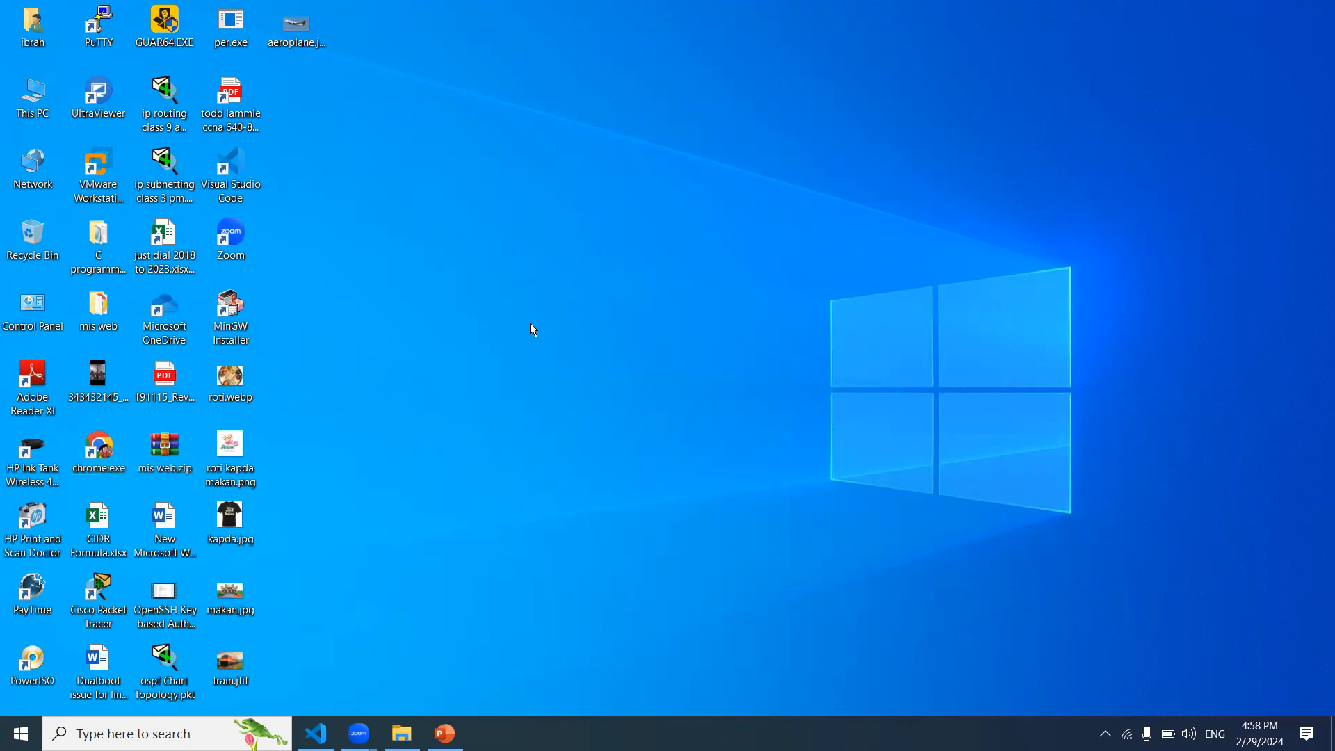
Step: Launch Chrome, load 192.168.1.1 and scroll through the router's Device Status page
left_click(577, 408)
double_click(99, 469)
left_click(379, 57)
type("192.168.1.")
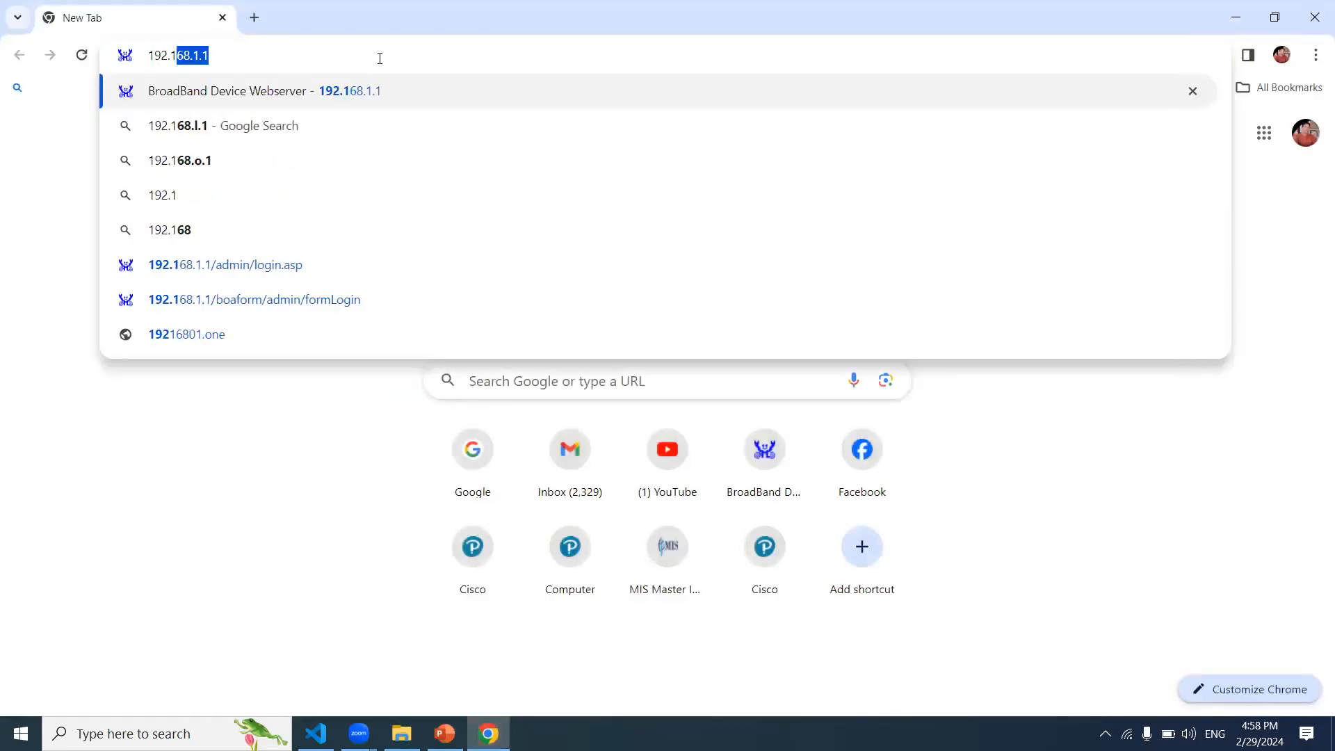
type("1")
key("Return")
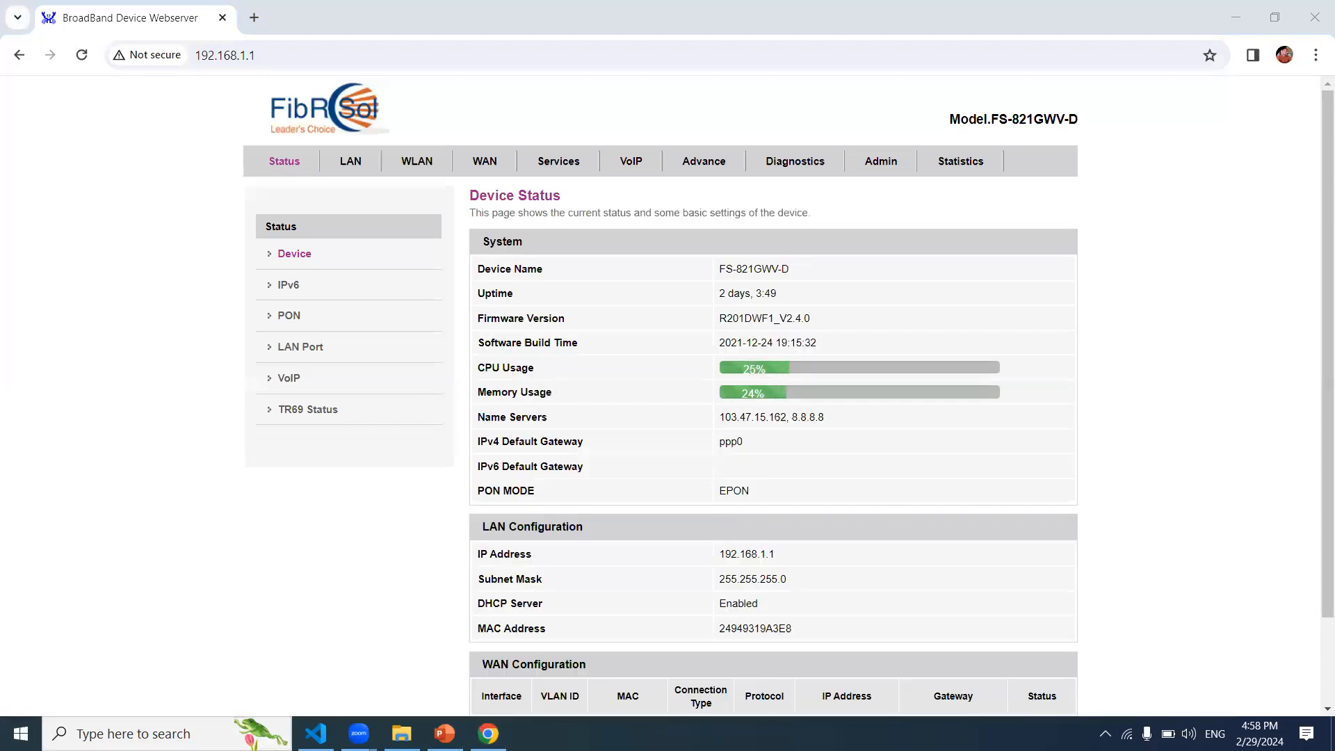
left_click(1323, 667)
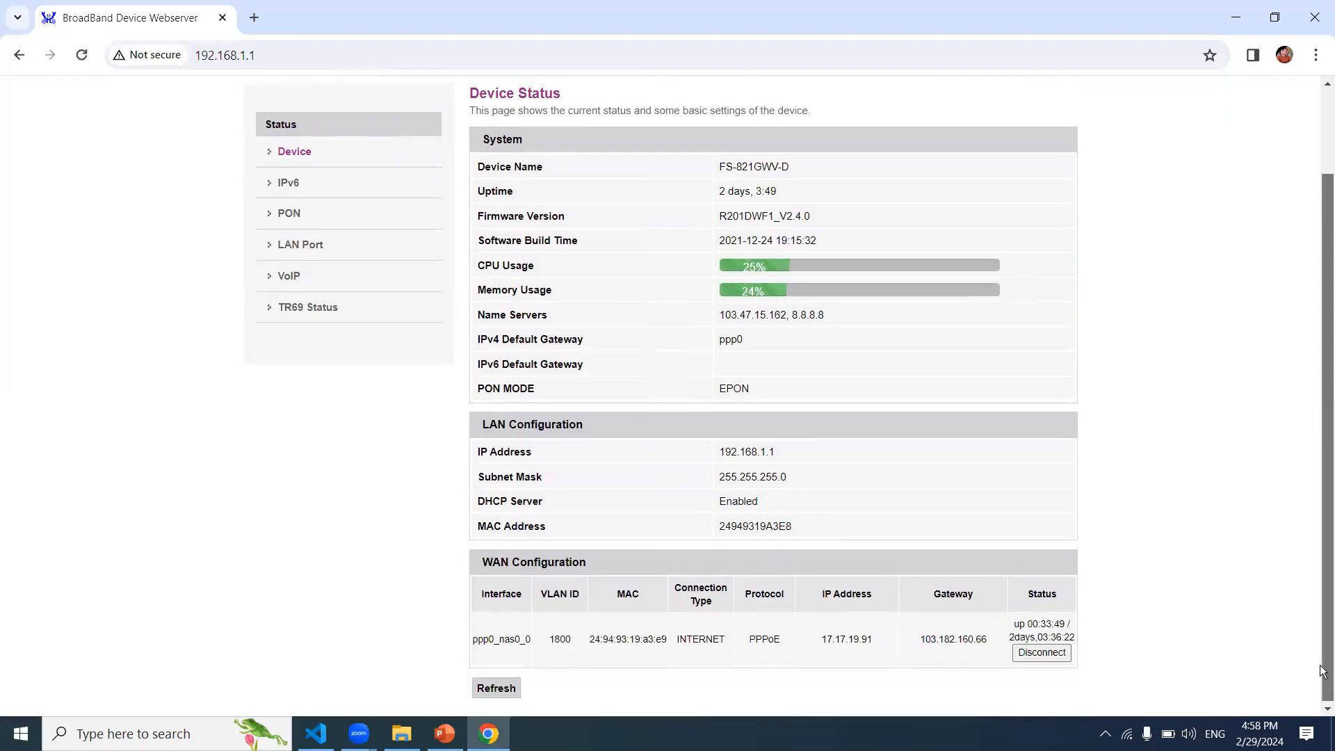
left_click_drag(1323, 667, 1323, 223)
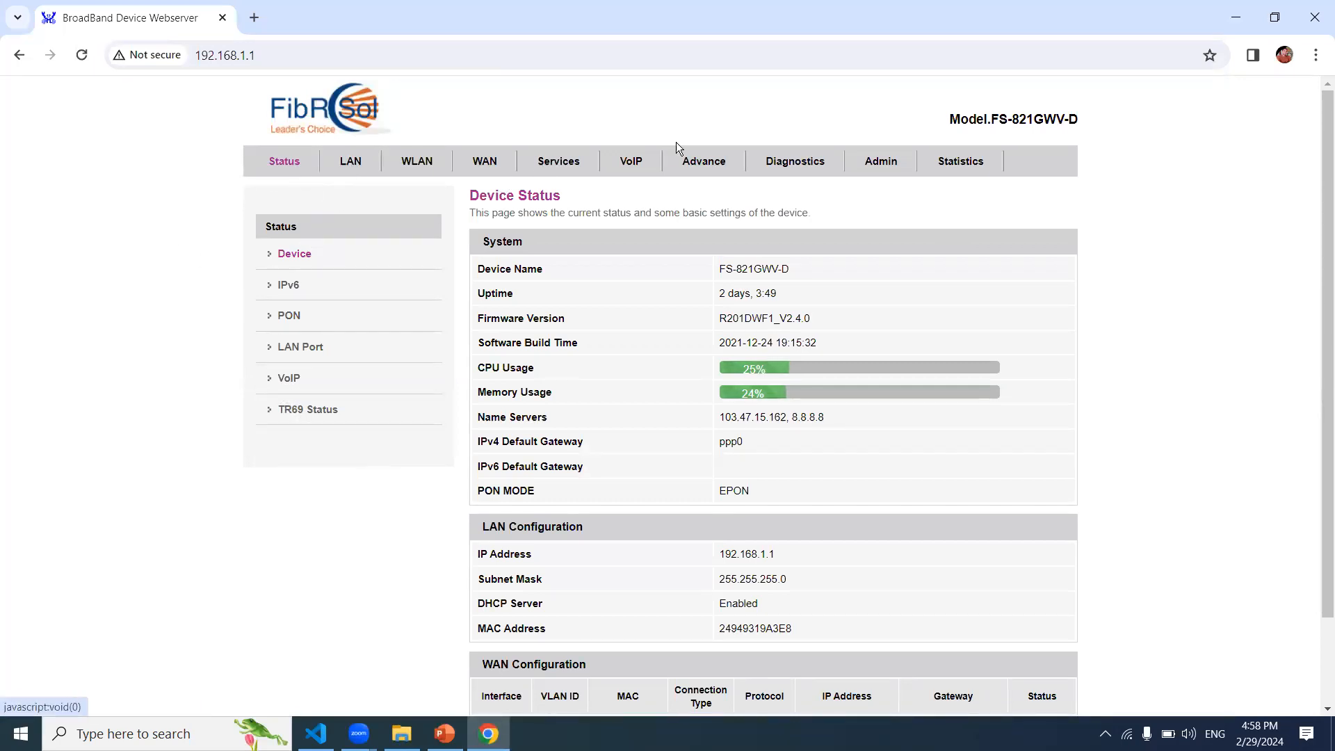
Step: Log out via Admin > Logout, confirm and acknowledge the success message, then reload the page
left_click(892, 162)
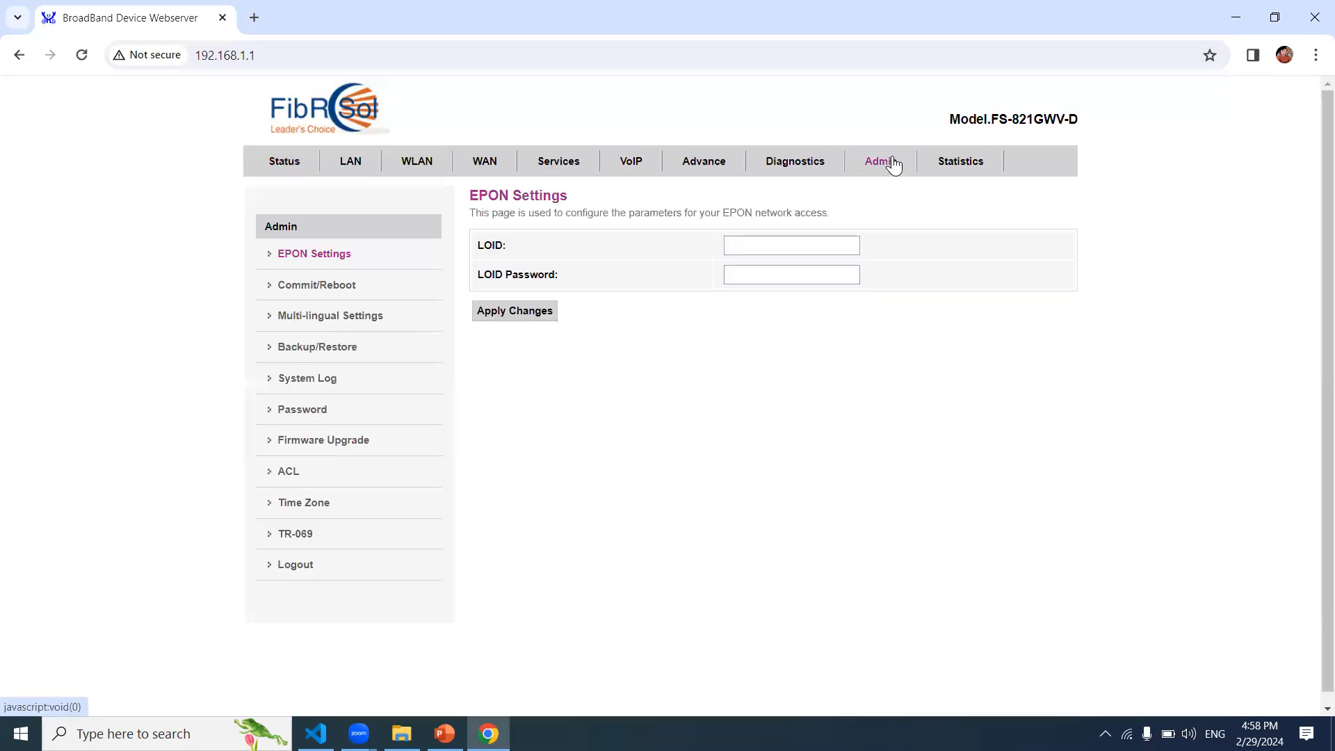
left_click(307, 574)
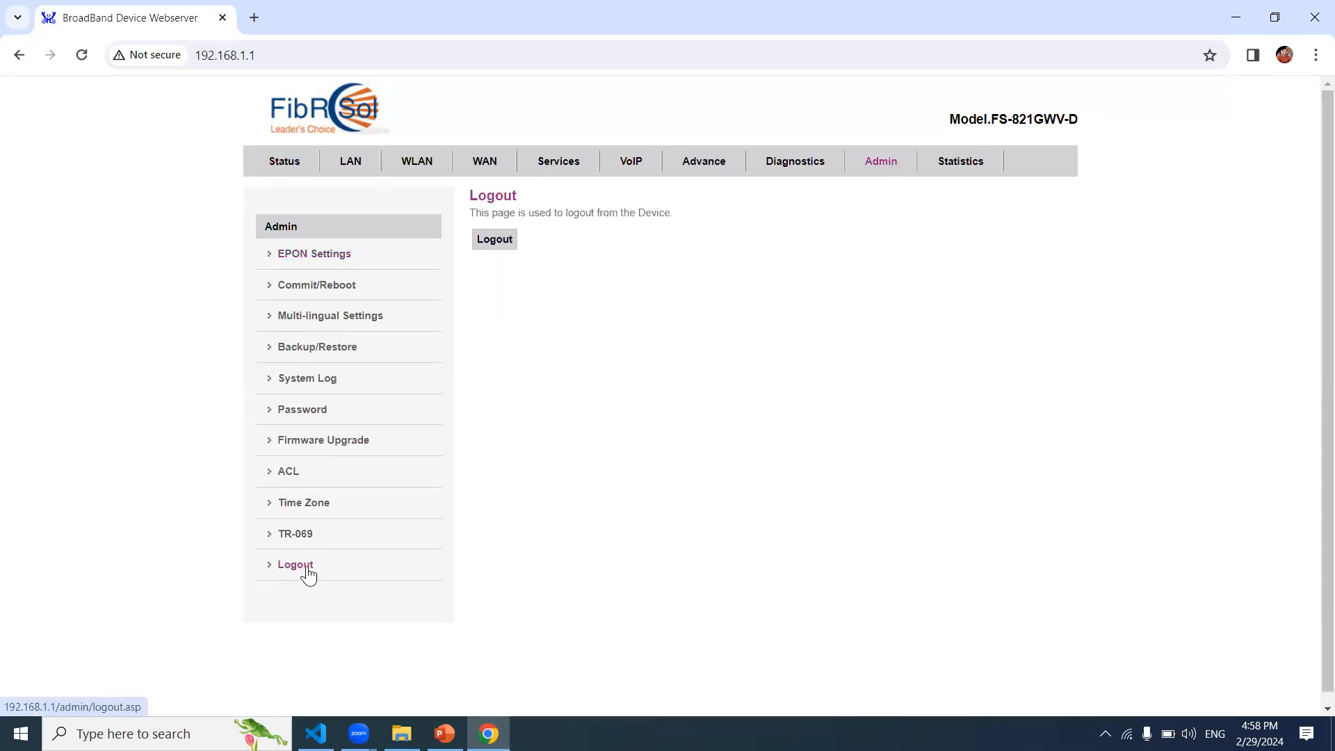
left_click(504, 249)
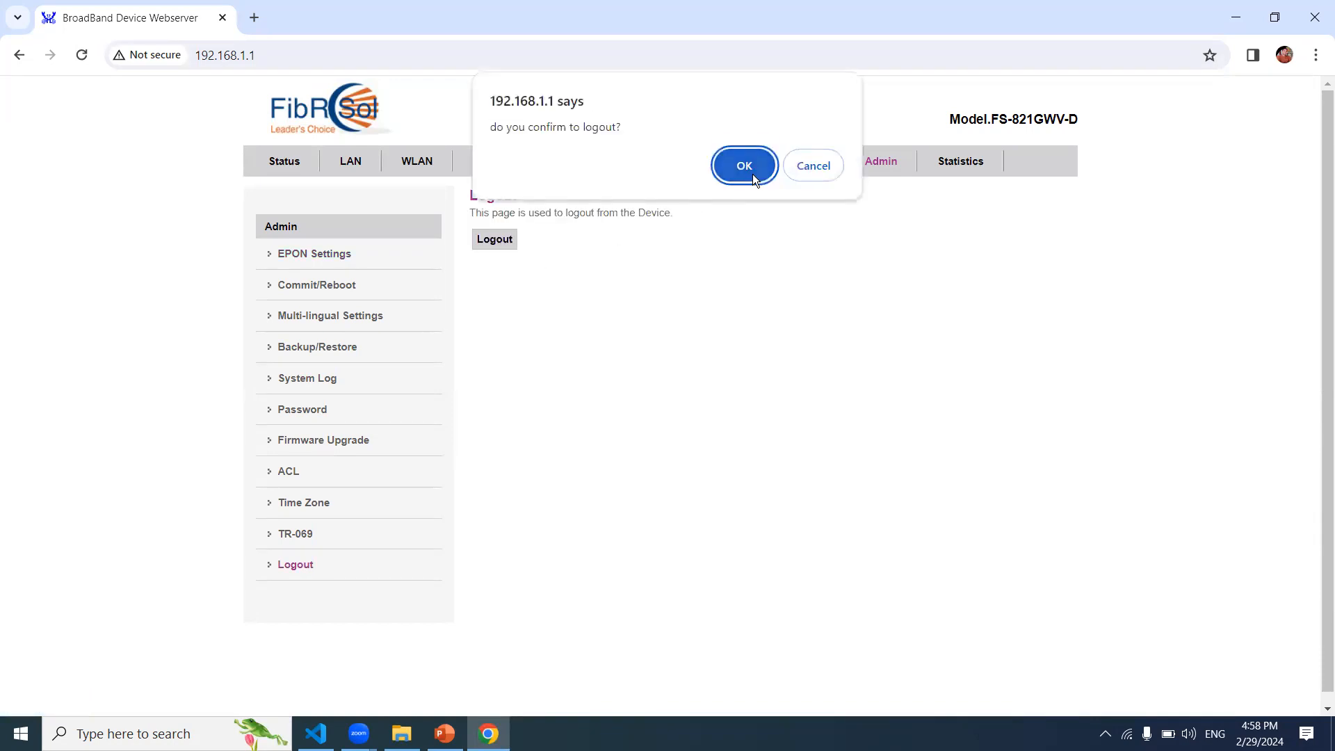
left_click(751, 174)
left_click(322, 56)
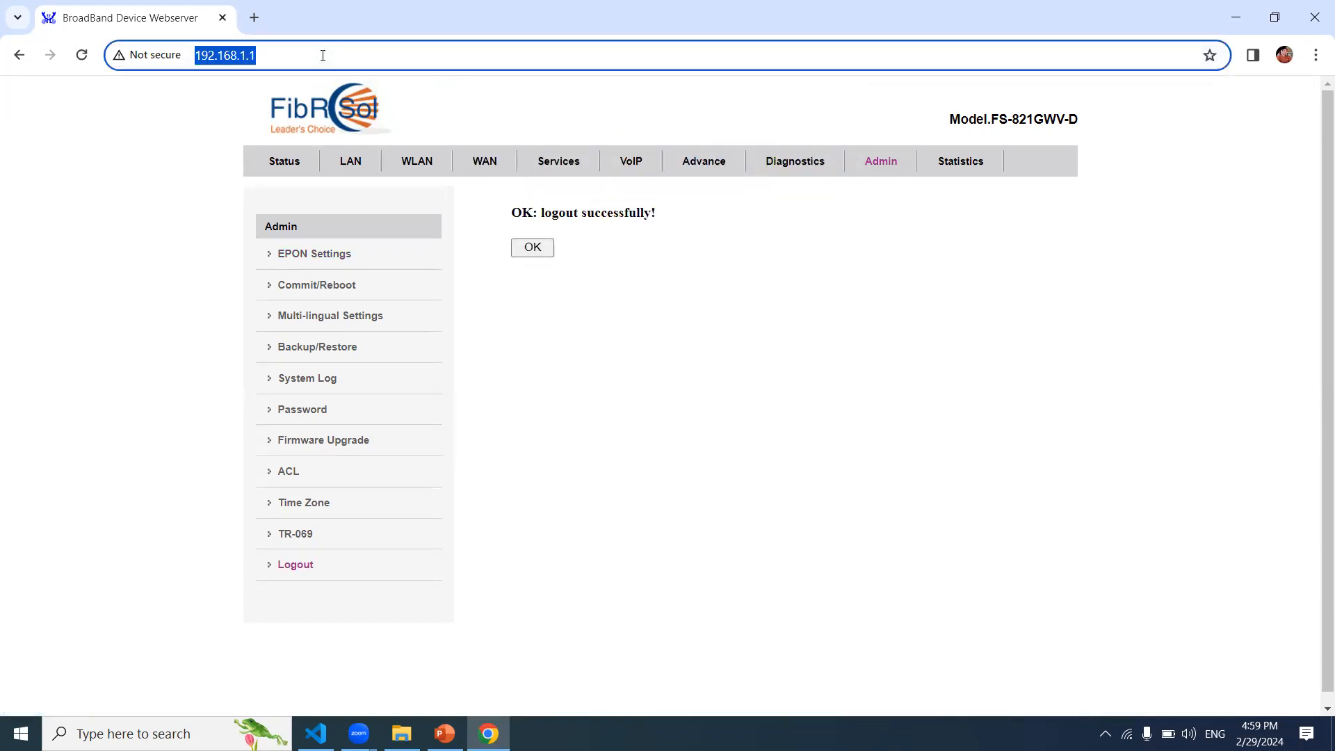
left_click(322, 56)
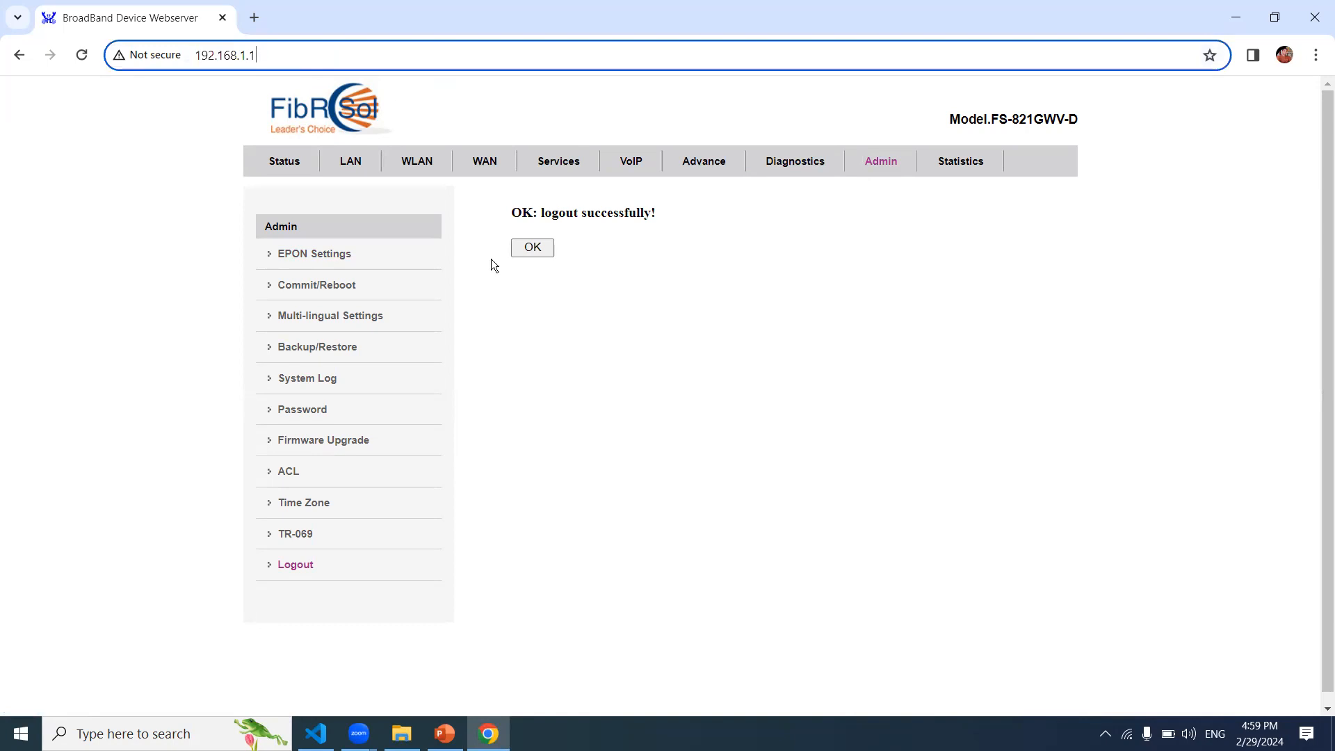
left_click(535, 249)
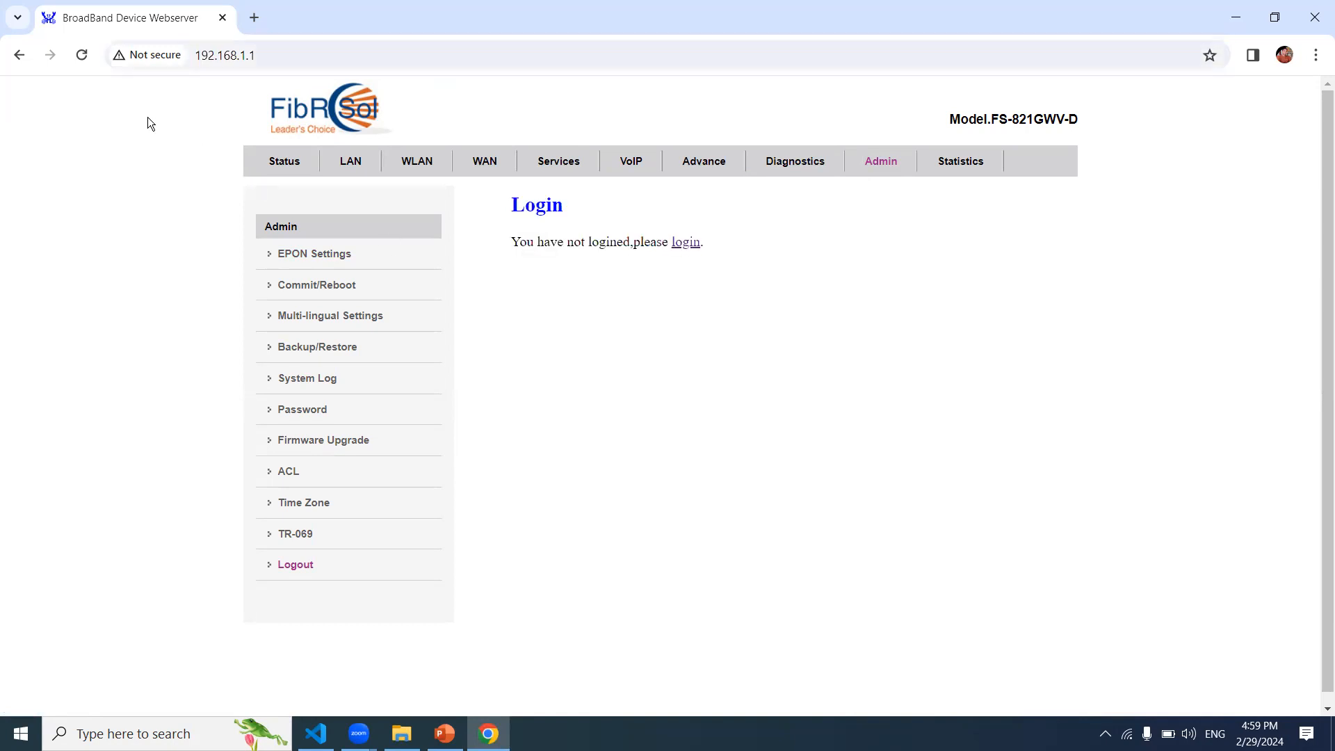
left_click(85, 55)
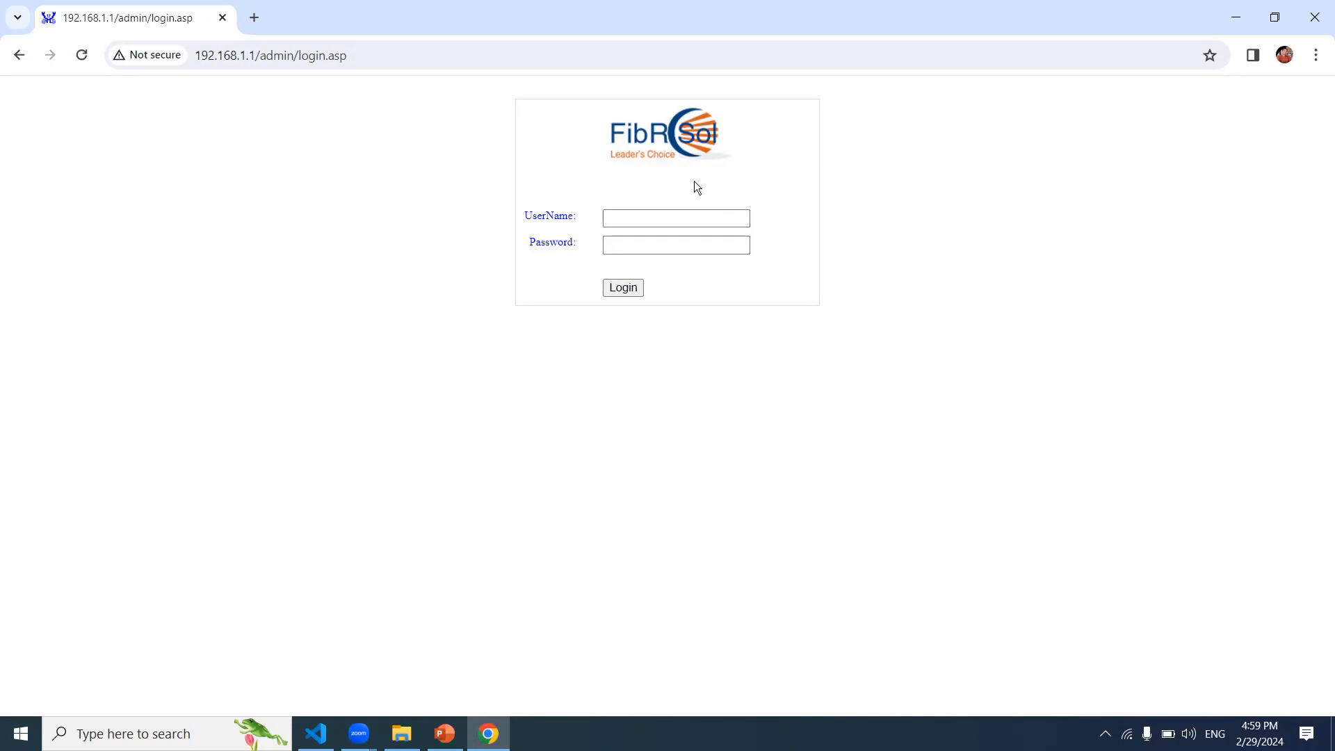
Step: Go to 192.168.1.1 and sign in with the admin username and its password
left_click(263, 56)
type("192.168")
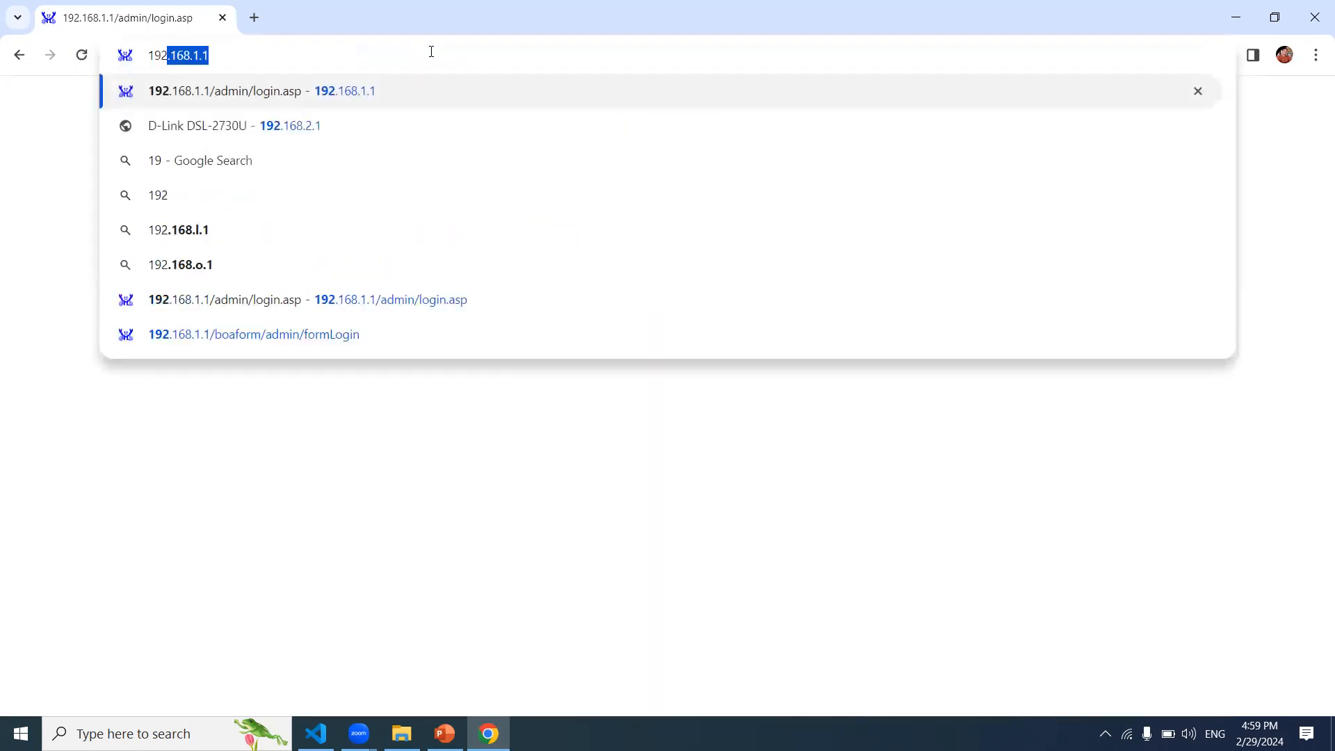
type(".1.1")
key("Return")
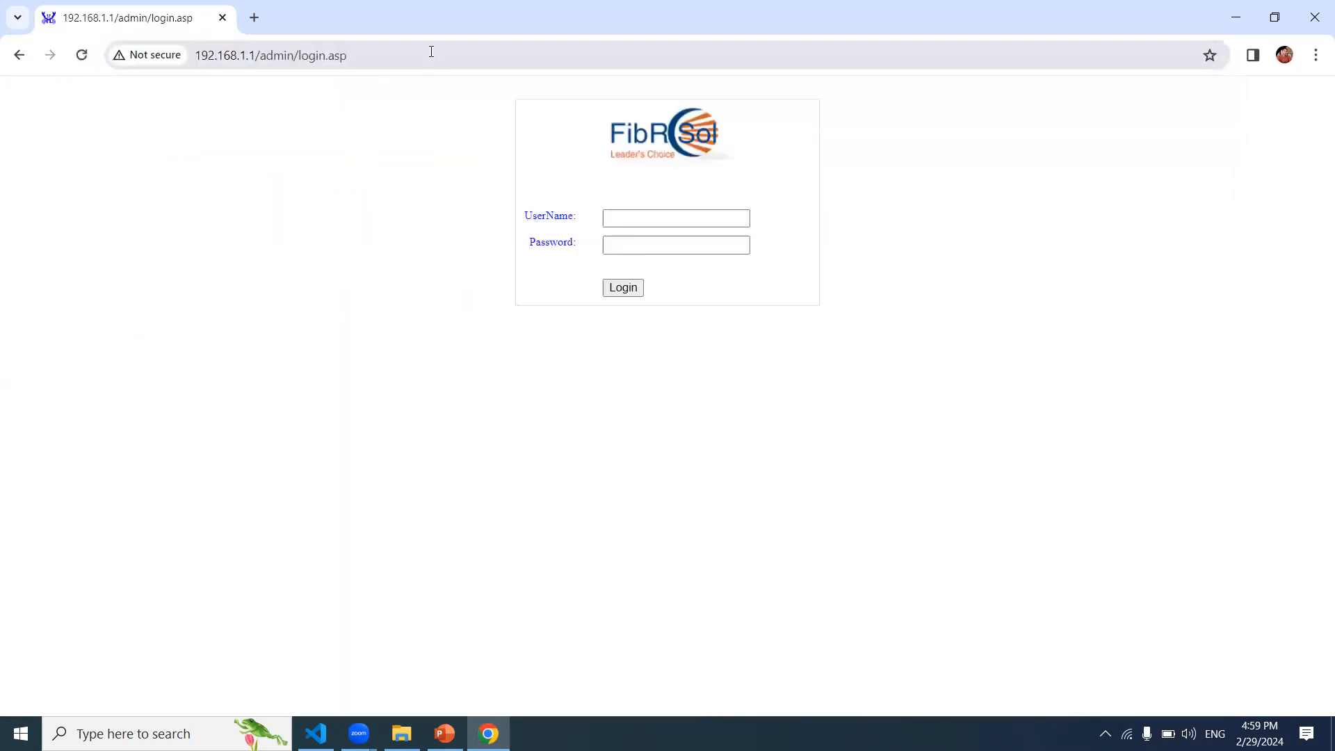
left_click(644, 215)
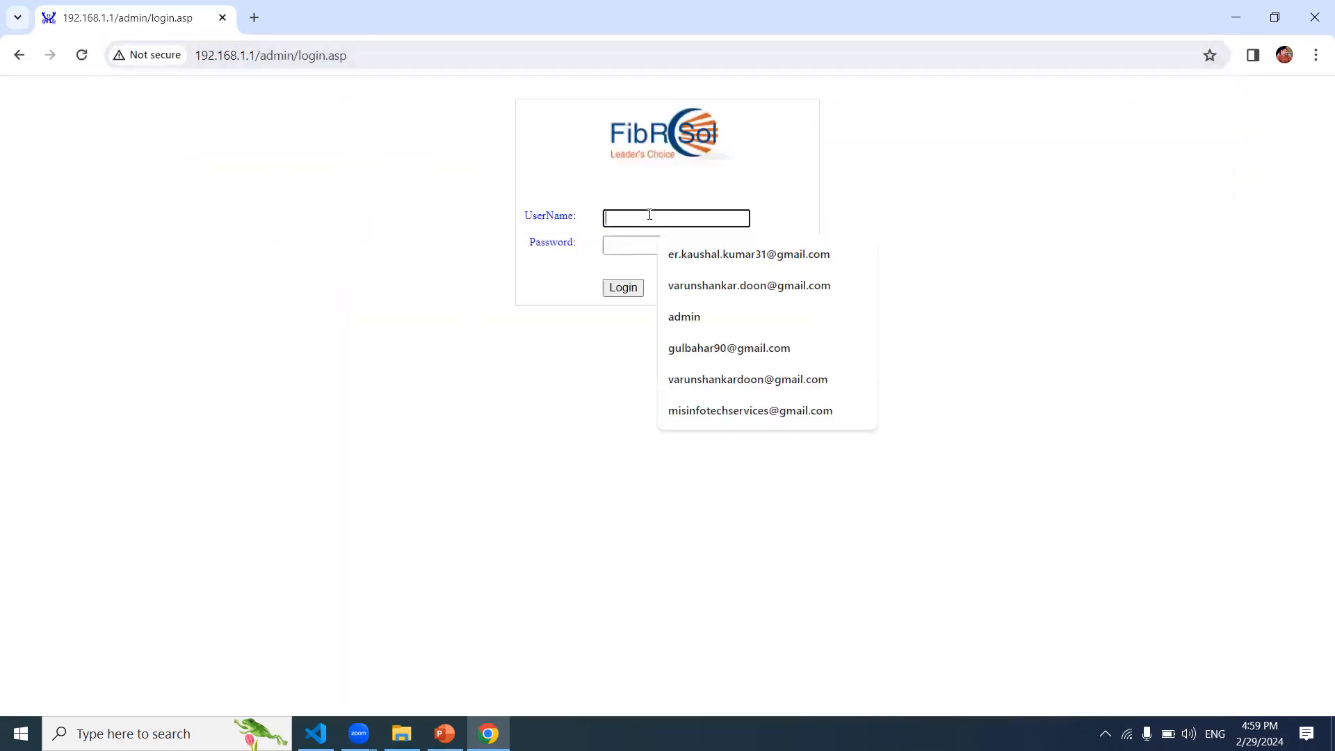
type("admin")
key("Tab")
type("adm")
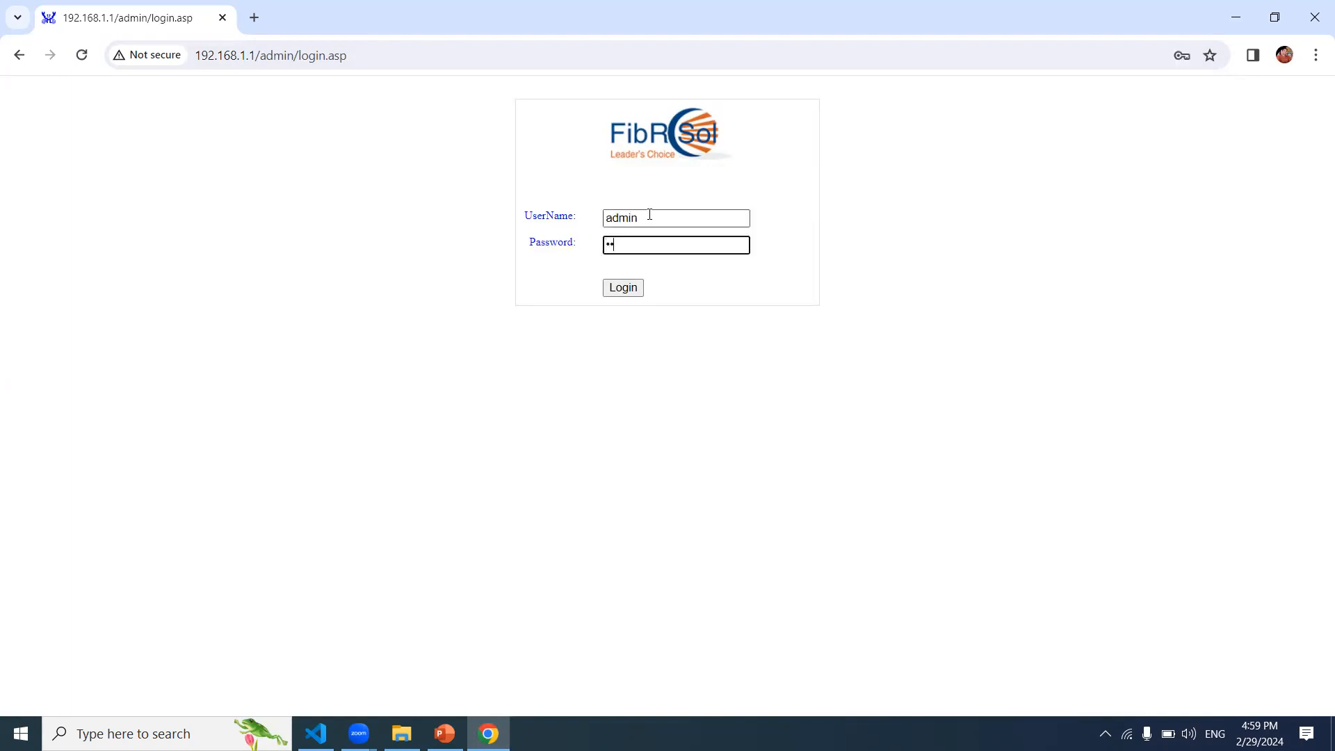
type("in12•••")
key("Return")
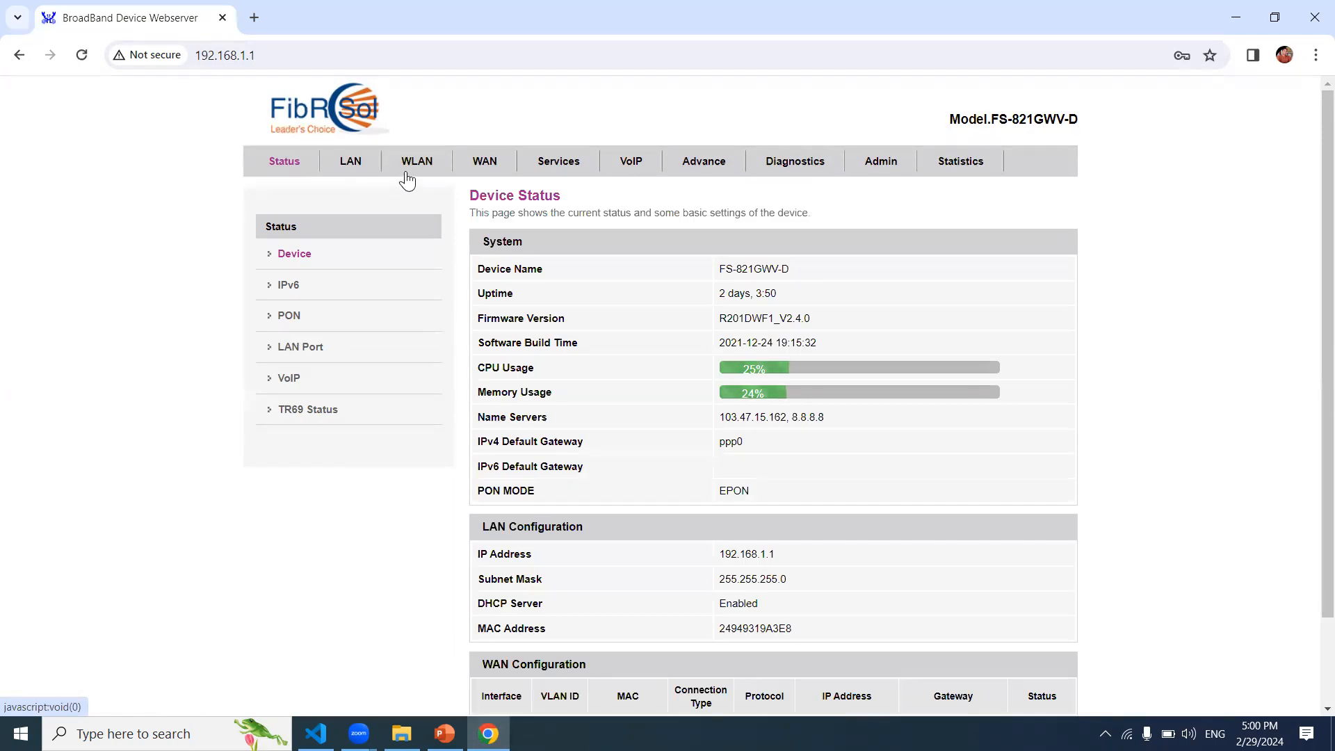
left_click(484, 167)
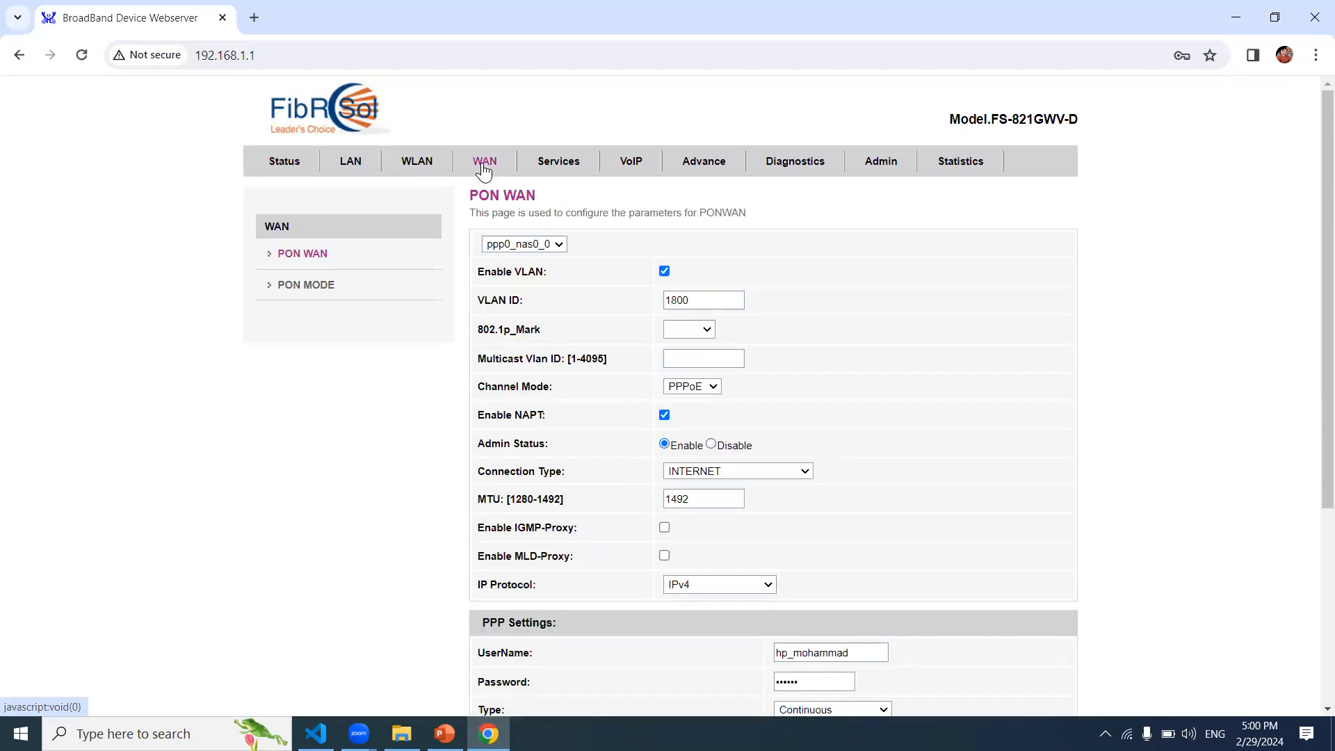
left_click(559, 170)
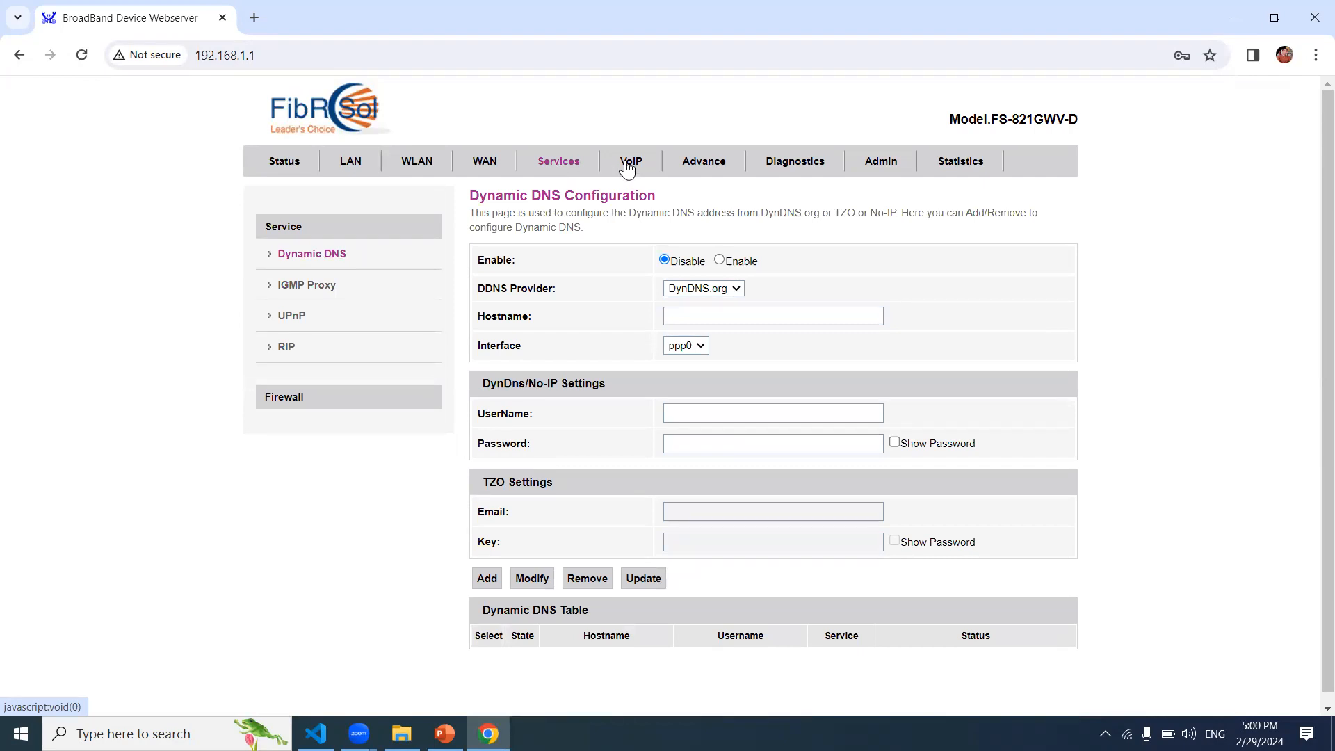
left_click(634, 165)
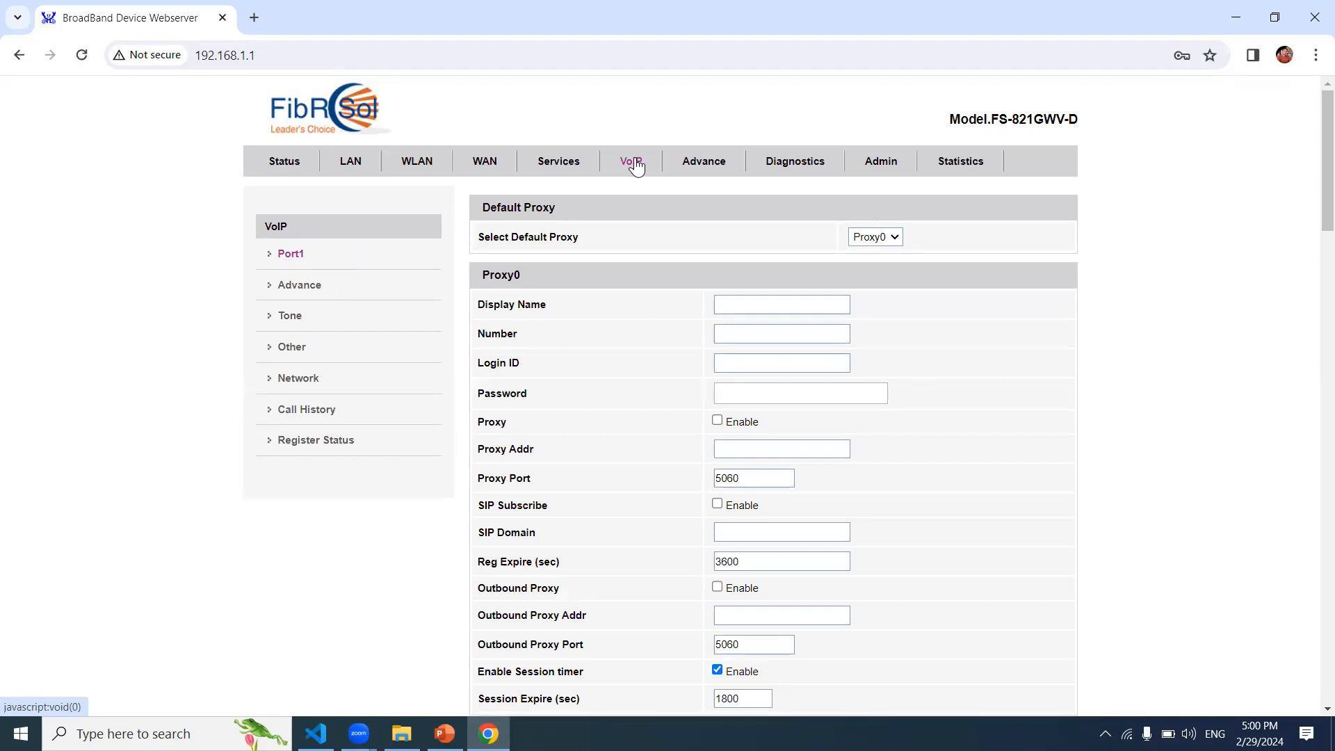
left_click(695, 166)
left_click(797, 171)
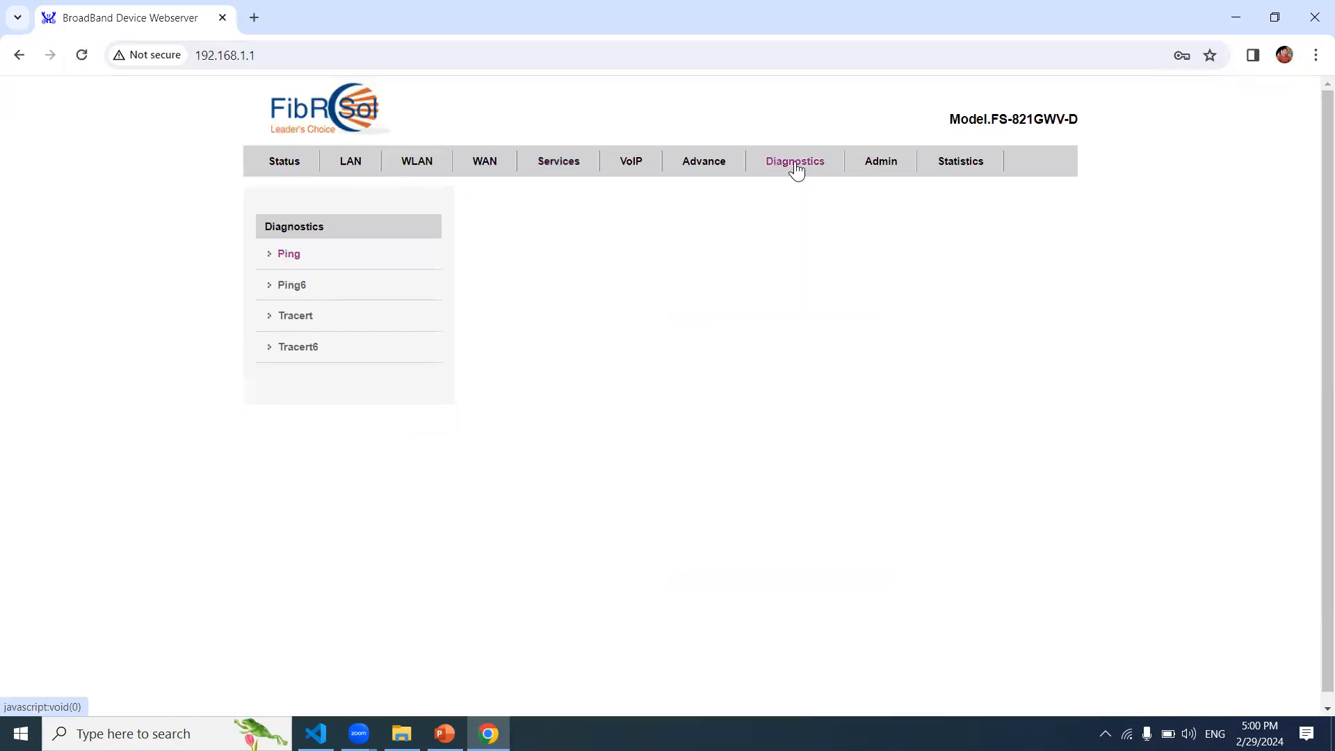
left_click(875, 166)
left_click(969, 168)
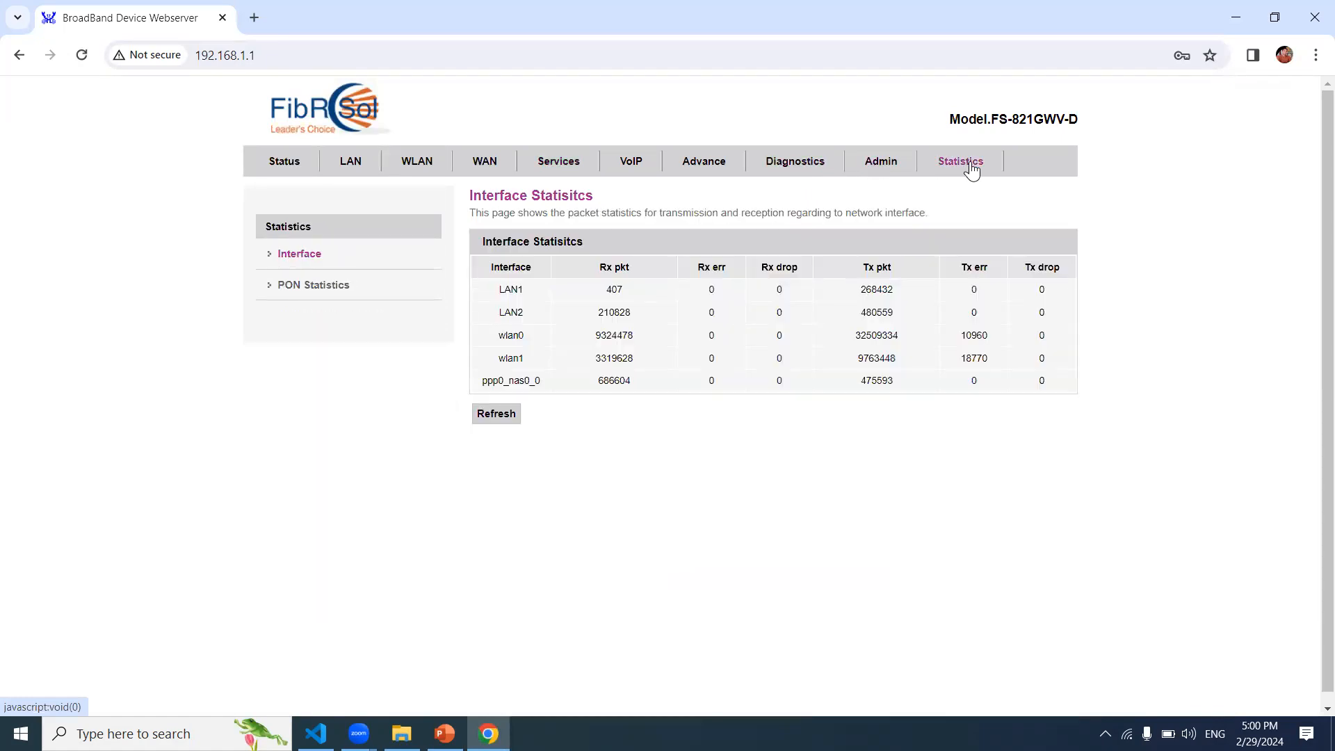
left_click(292, 162)
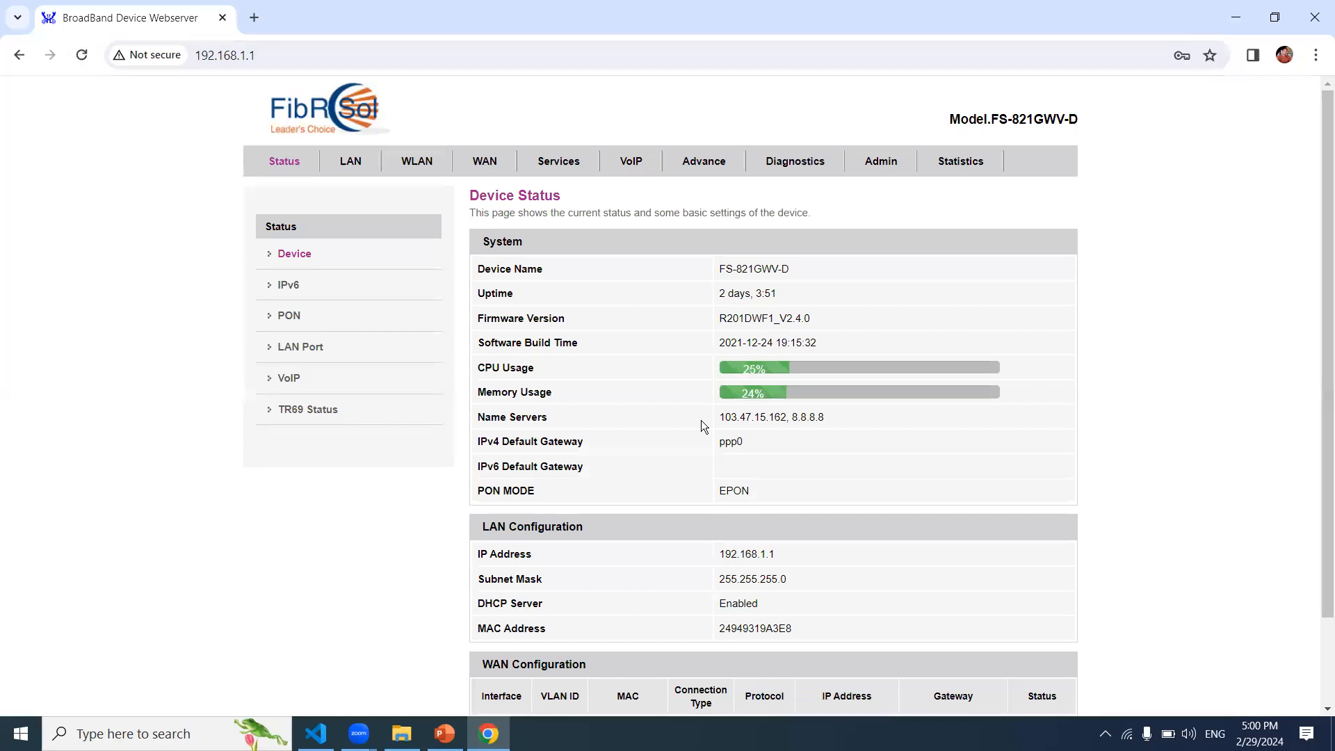
left_click_drag(721, 421, 789, 417)
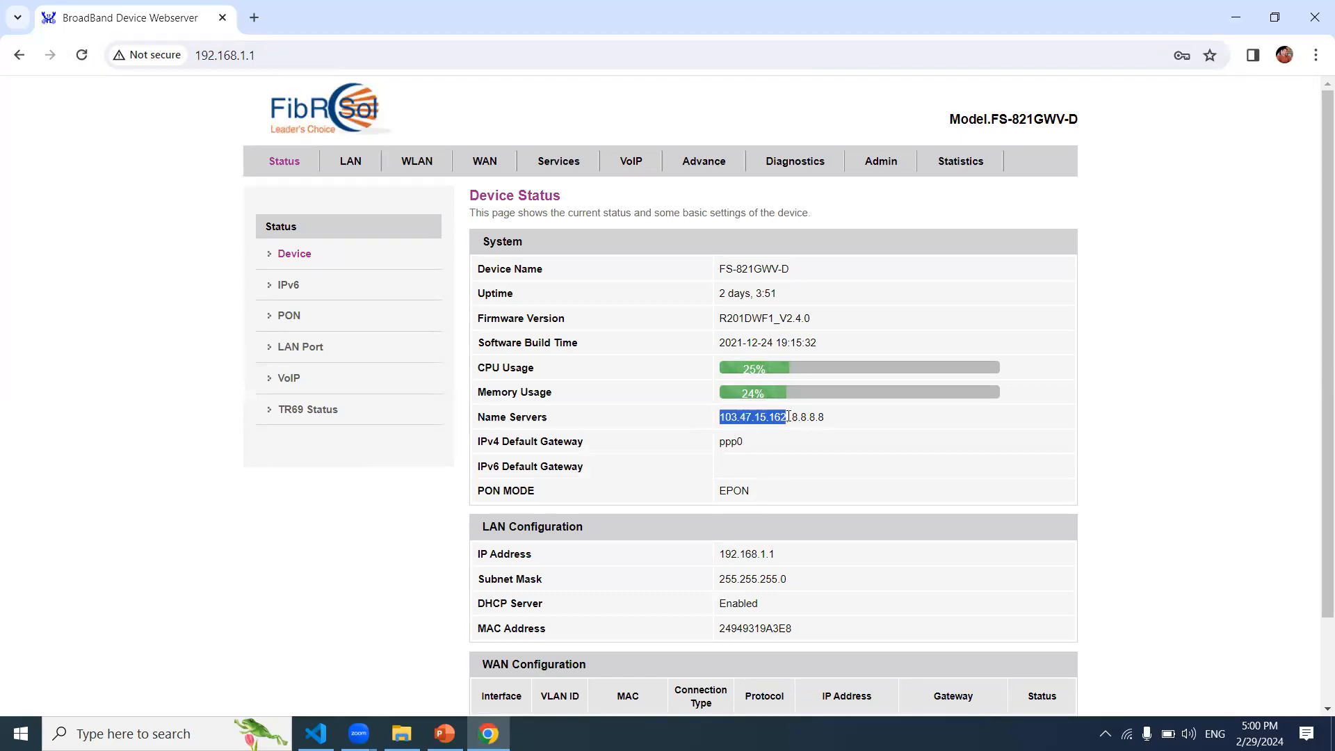
left_click(789, 416)
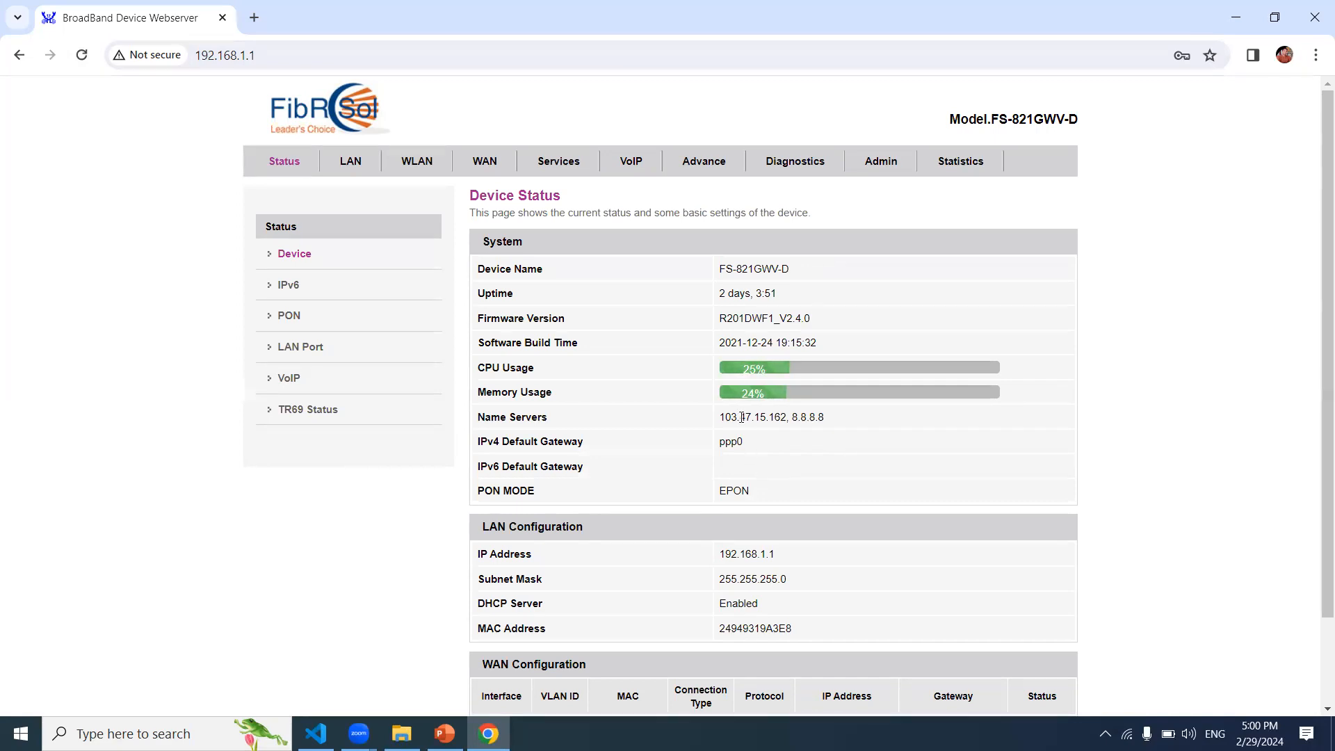
left_click_drag(721, 416, 784, 417)
left_click_drag(790, 417, 845, 418)
left_click(845, 419)
left_click_drag(1323, 405, 1321, 209)
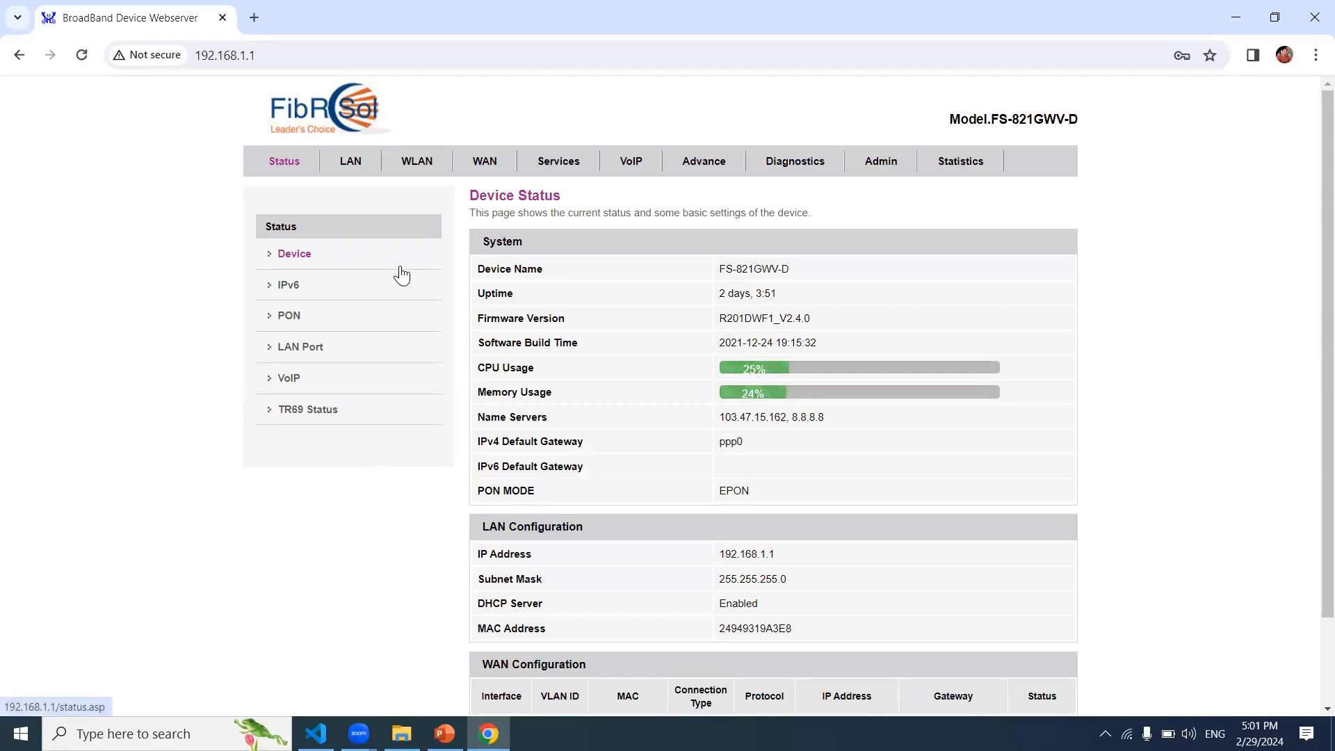
Step: Open the WAN page and keep ppp0_nas0_0 as the selected connection
left_click(486, 162)
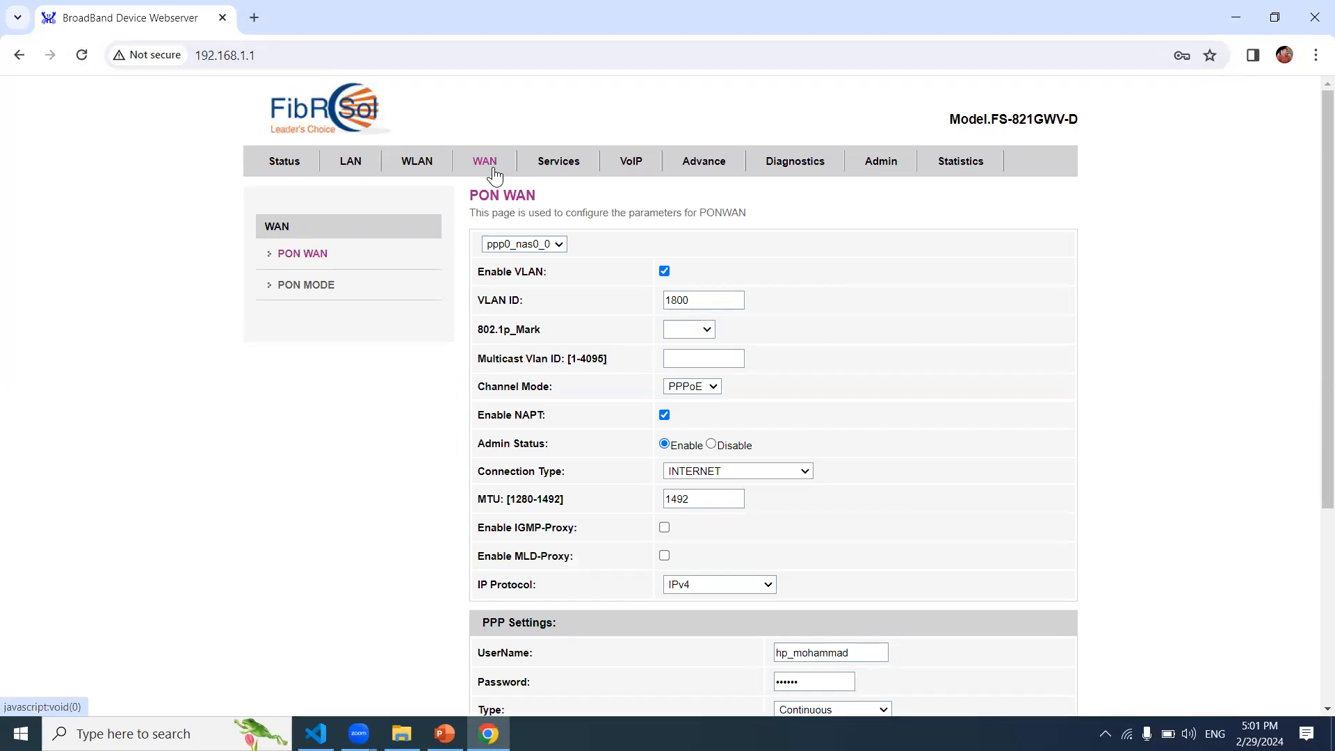
left_click(560, 243)
left_click(560, 243)
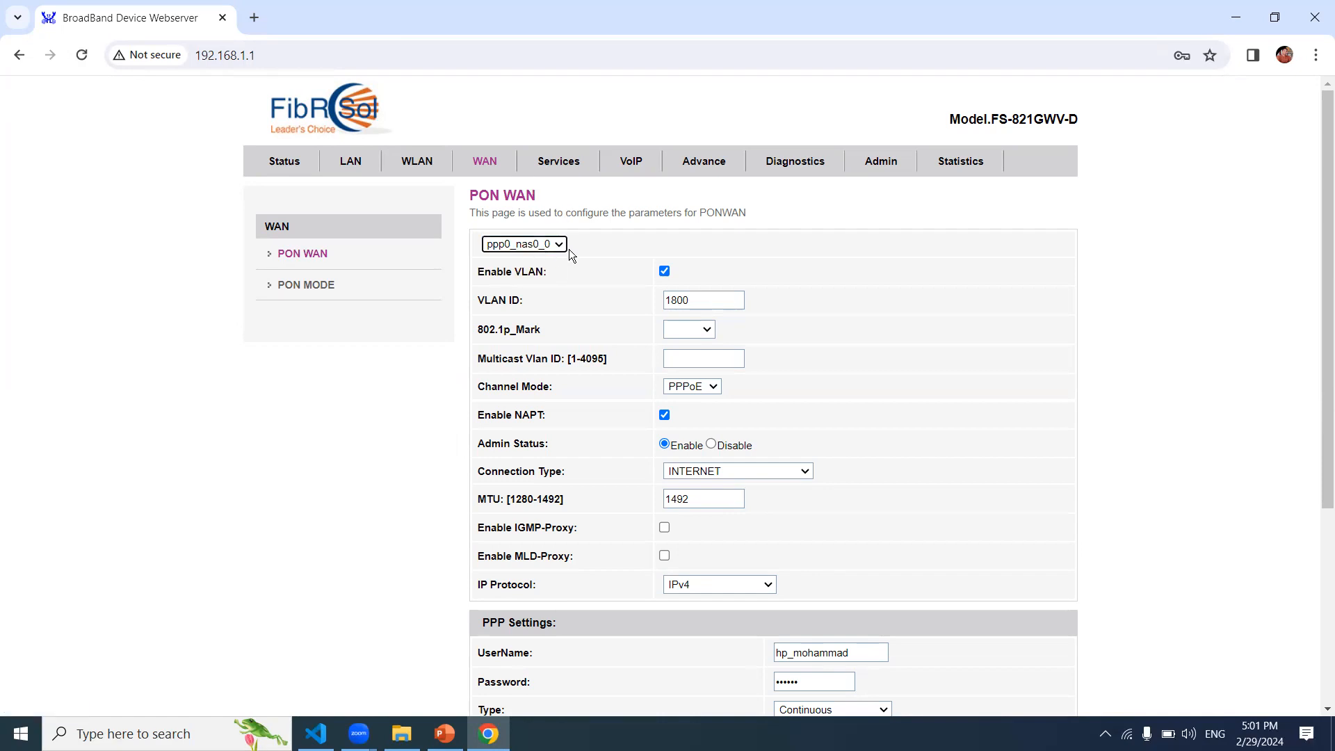
Step: Inspect the VLAN ID (1800) and empty Multicast Vlan ID fields, then list the Channel Mode options
left_click(701, 304)
left_click(1200, 456)
left_click(731, 300)
left_click(1167, 362)
left_click(709, 303)
left_click(1139, 350)
left_click(688, 366)
left_click(905, 409)
left_click(710, 389)
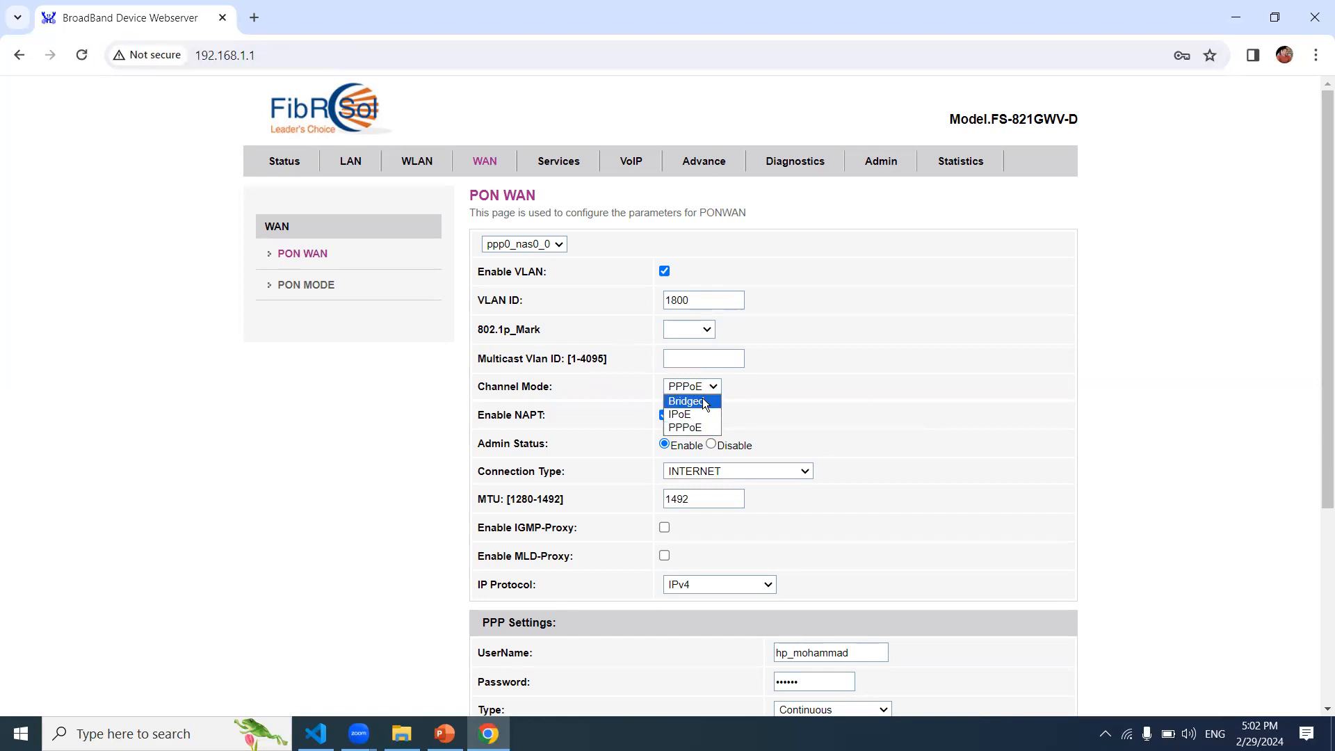
Step: Cycle Channel Mode through Bridged and IPoE, ending on PPPoE, and check the PPP password field
left_click(702, 401)
left_click(719, 392)
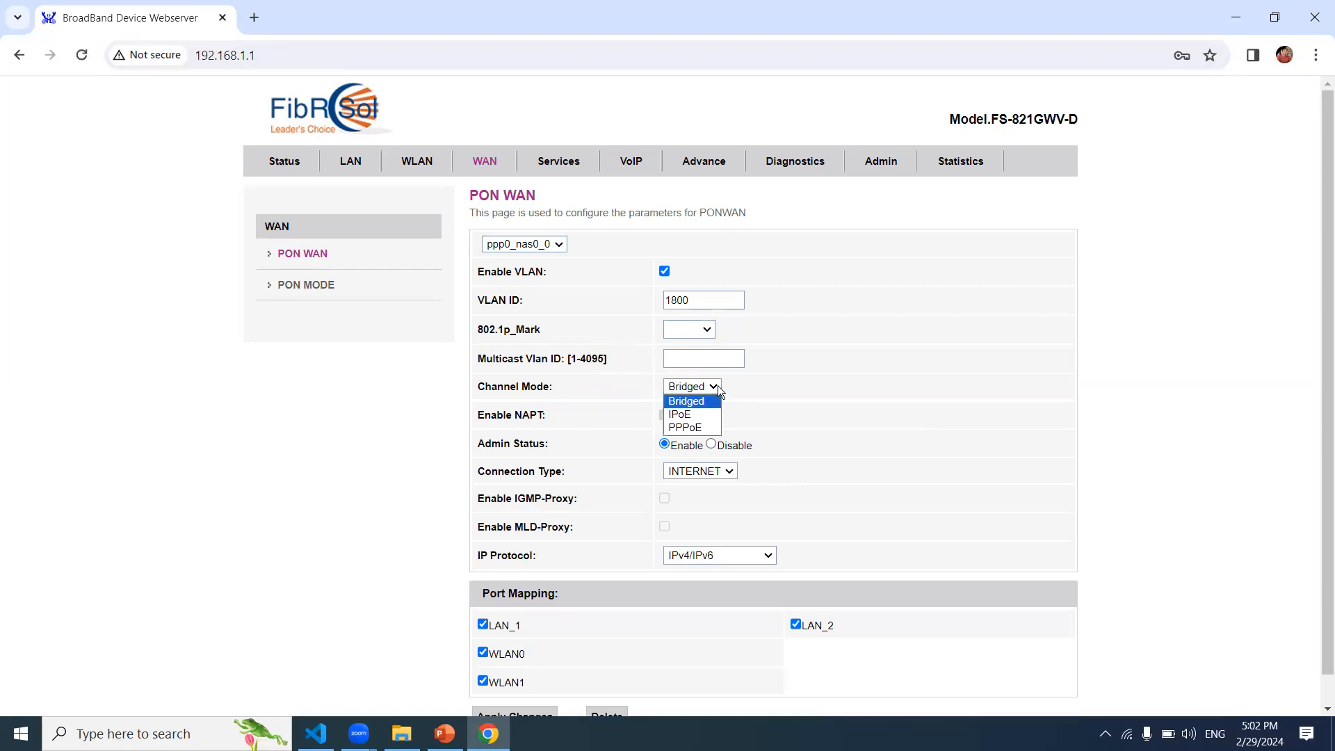
left_click(704, 414)
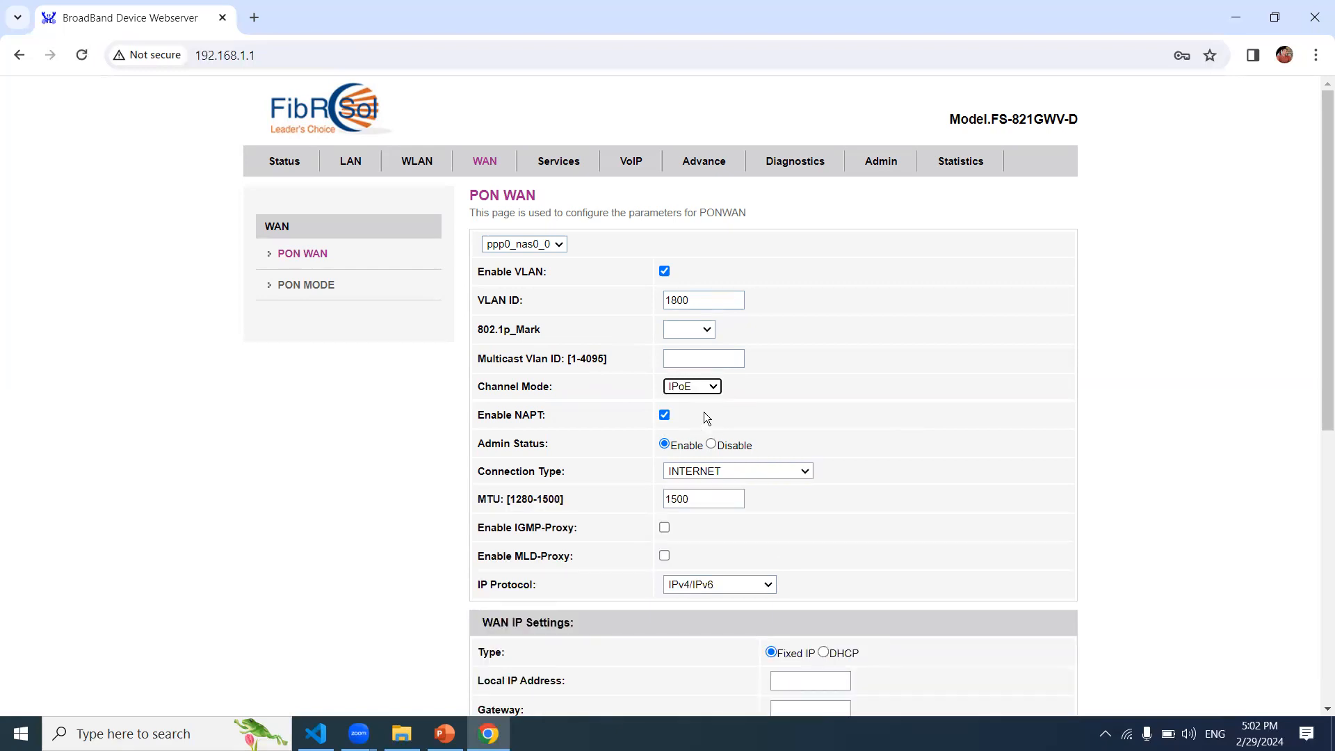
left_click_drag(1323, 389, 1322, 505)
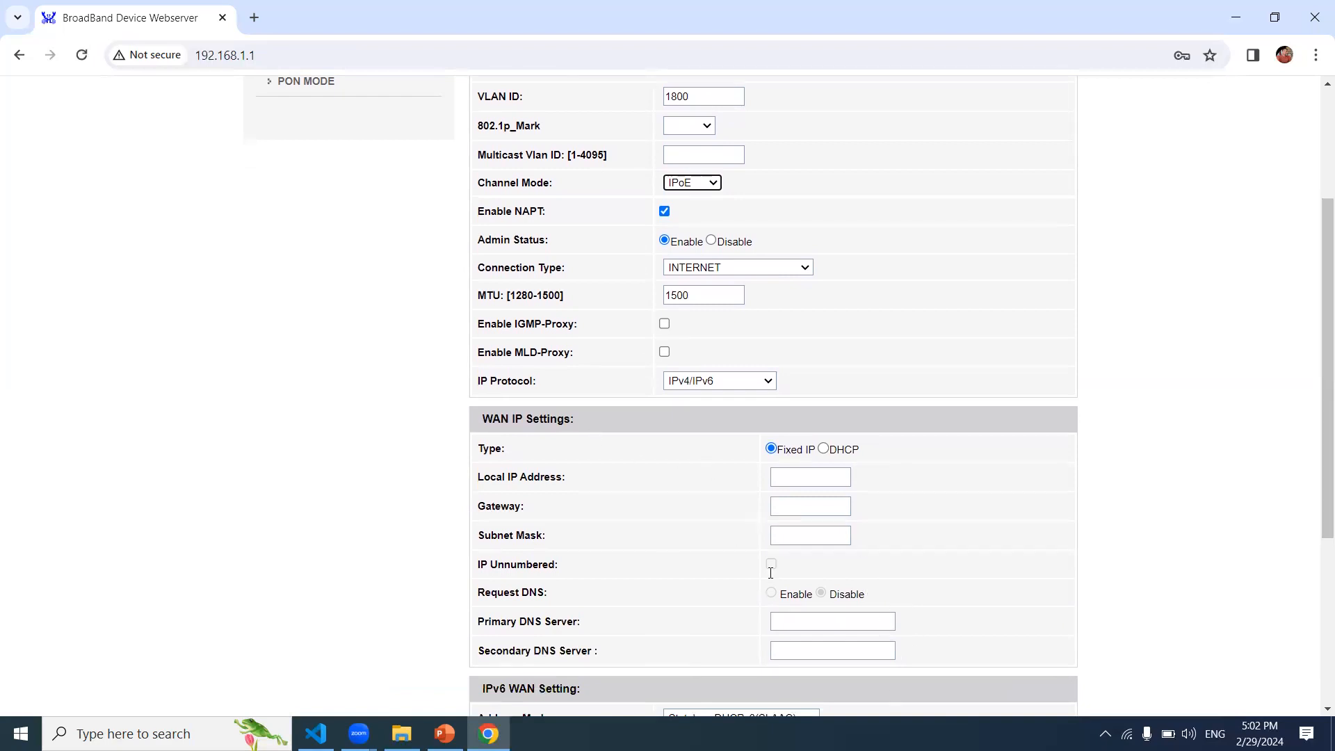
left_click(716, 185)
left_click(708, 224)
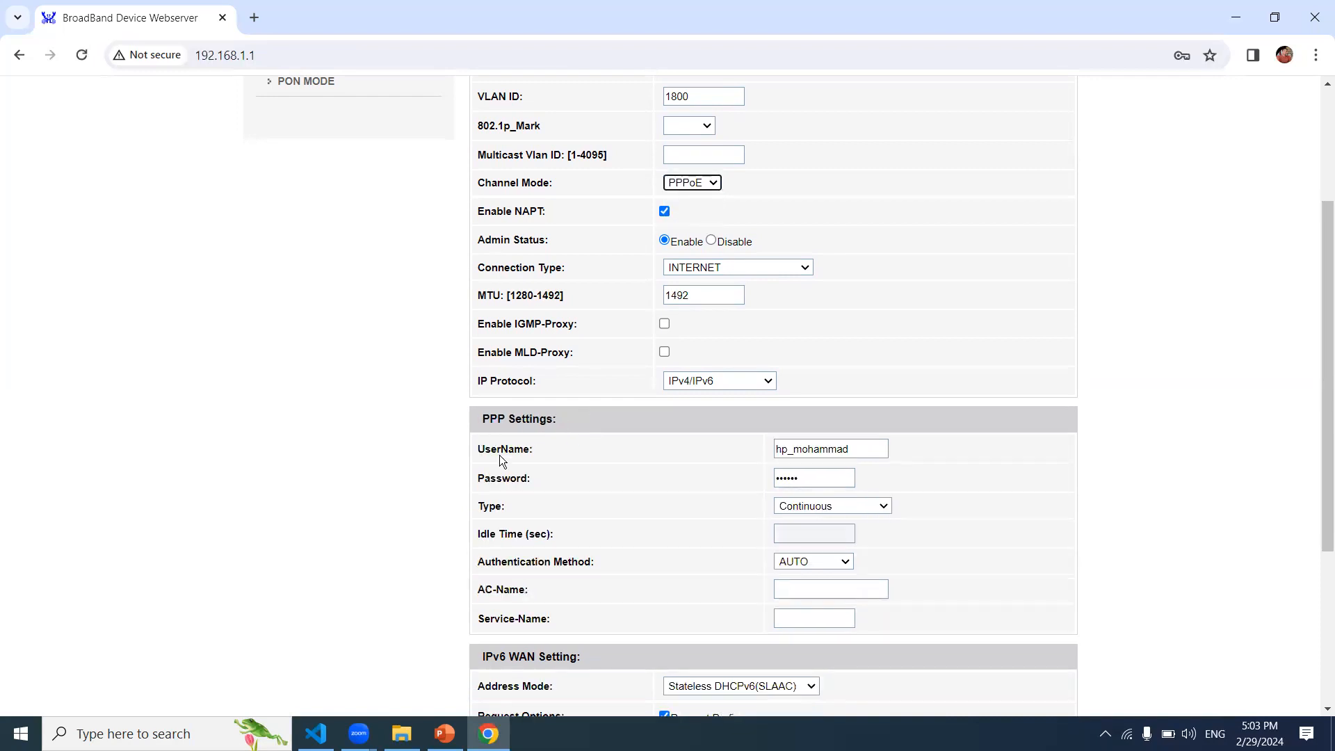
left_click(812, 484)
left_click(1266, 407)
scroll(1305, 477, "down", 3)
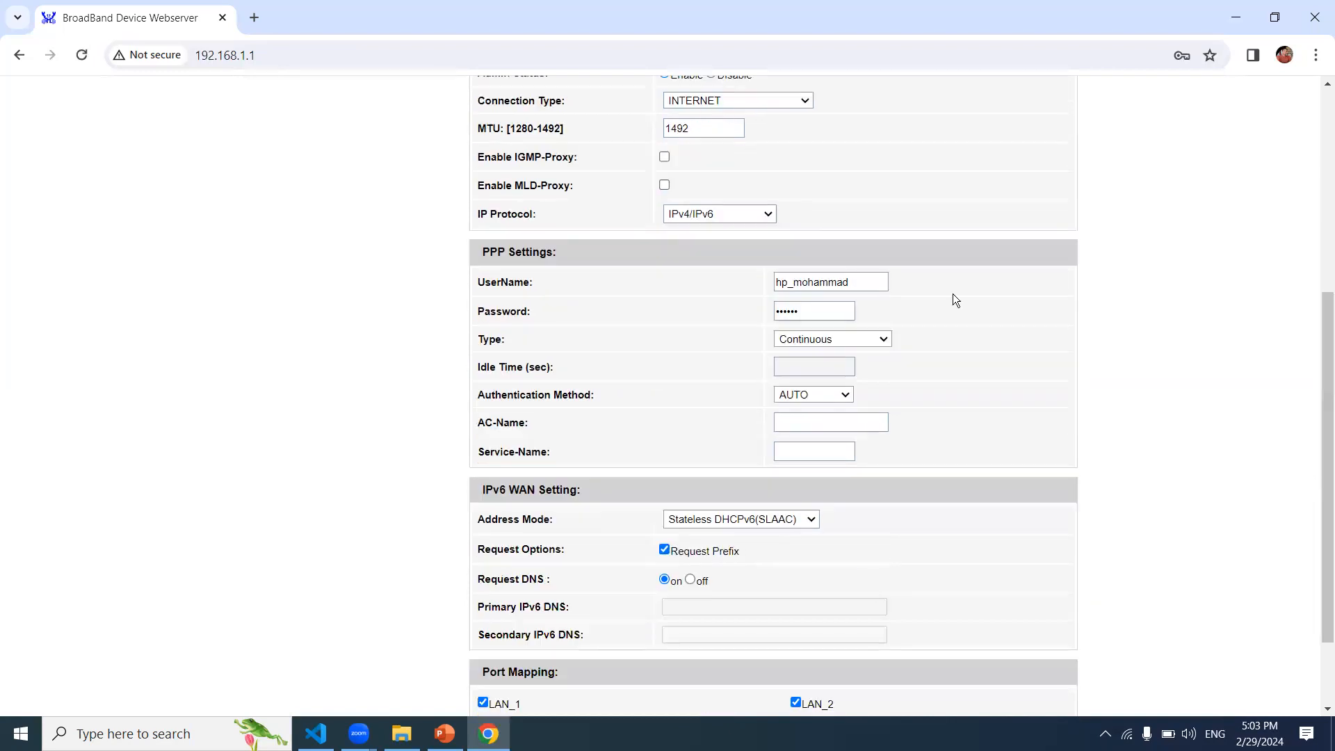
left_click_drag(1324, 442, 1321, 353)
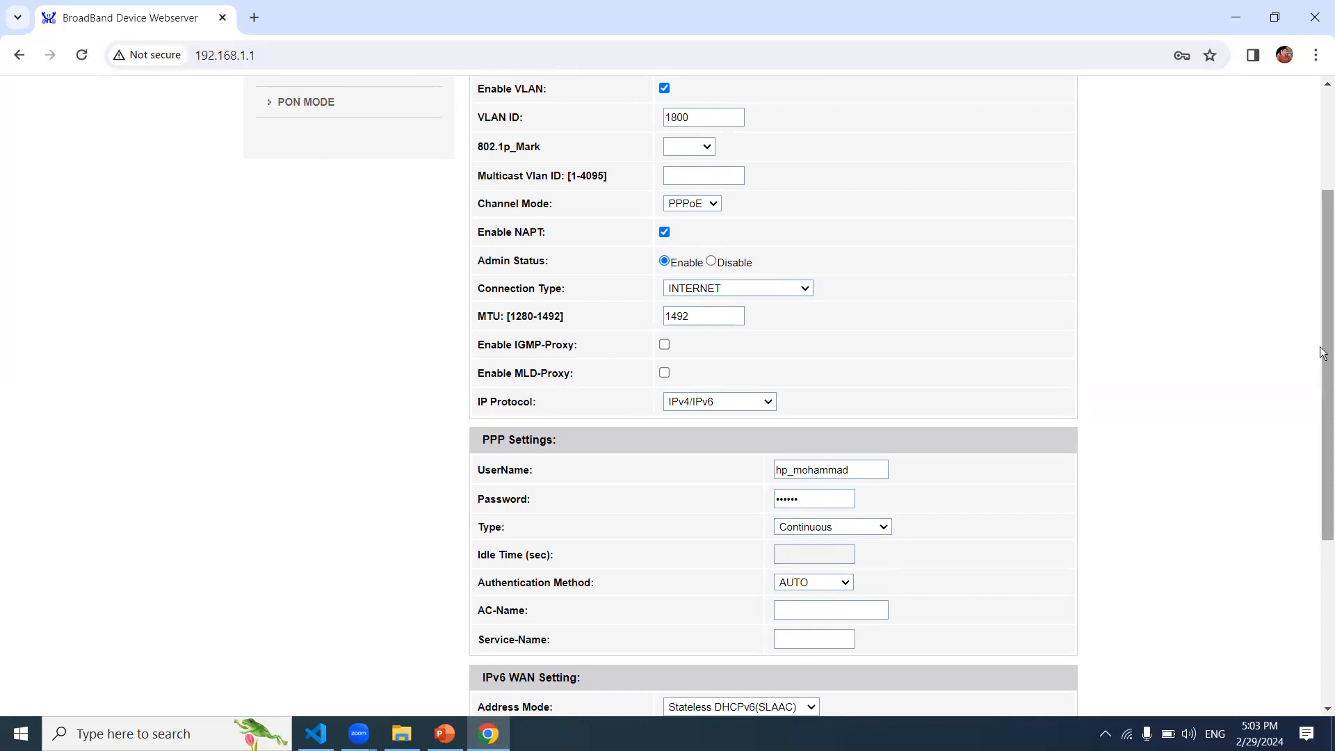
left_click_drag(1323, 353, 1323, 228)
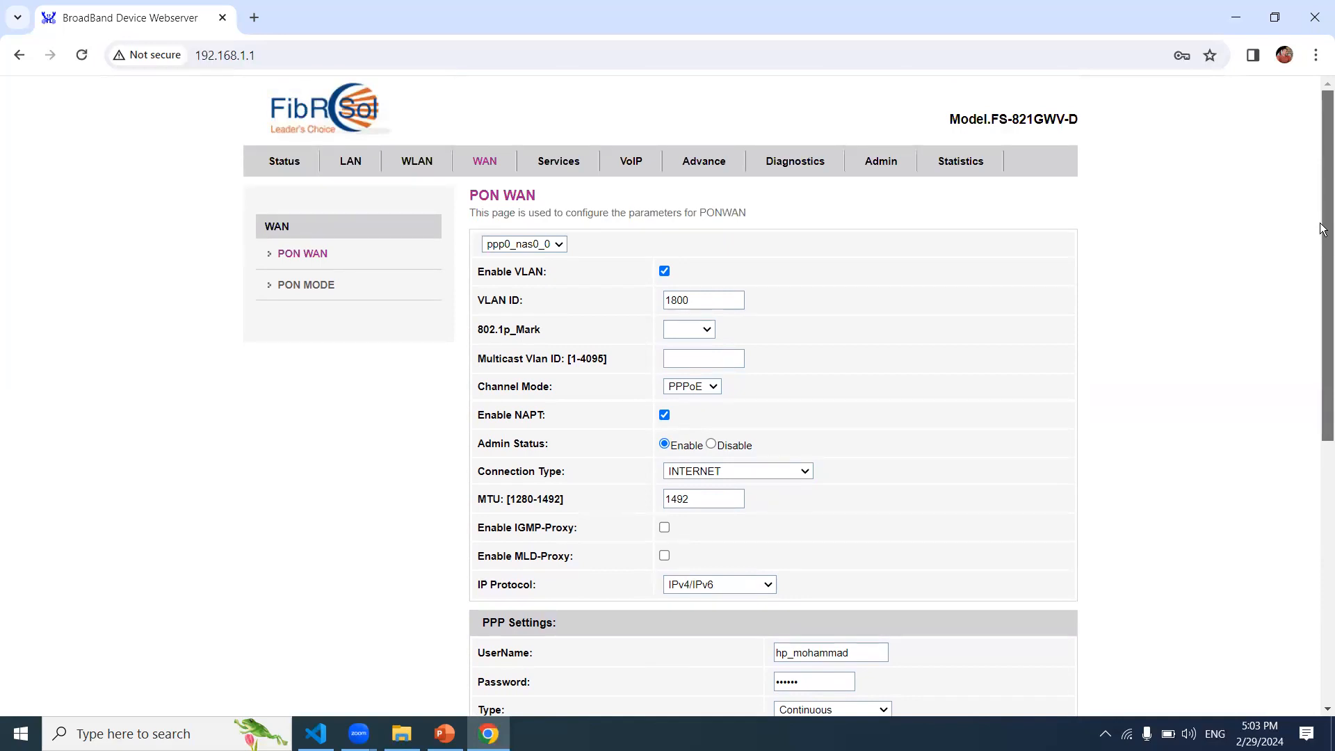
scroll(1302, 467, "down", 5)
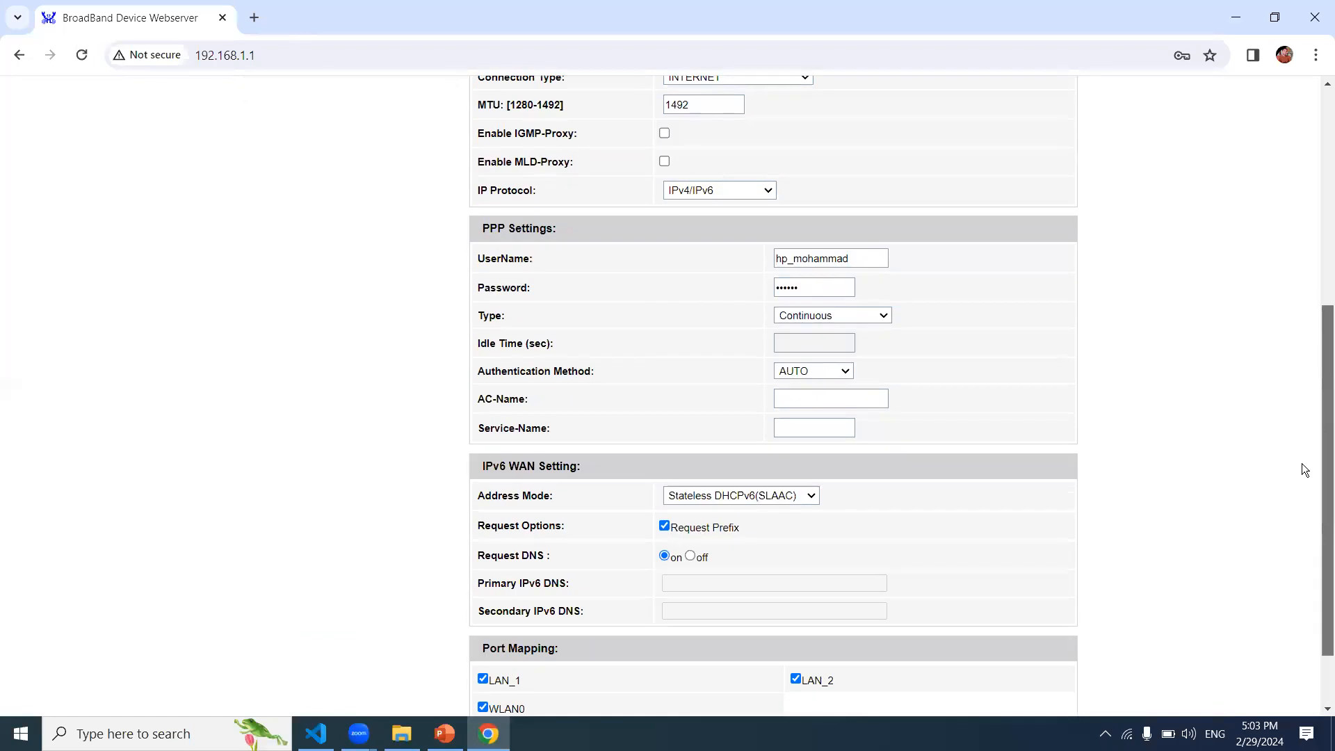
scroll(1301, 463, "down", 1)
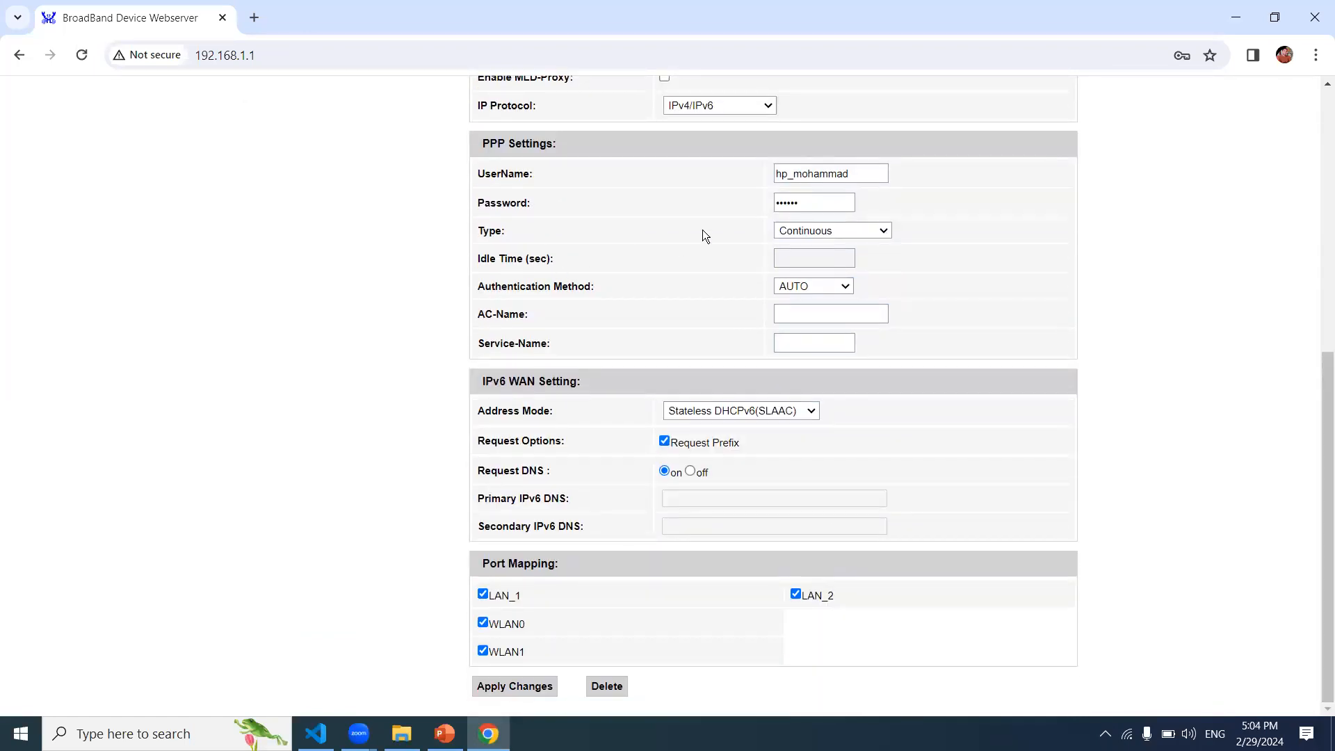
left_click(859, 238)
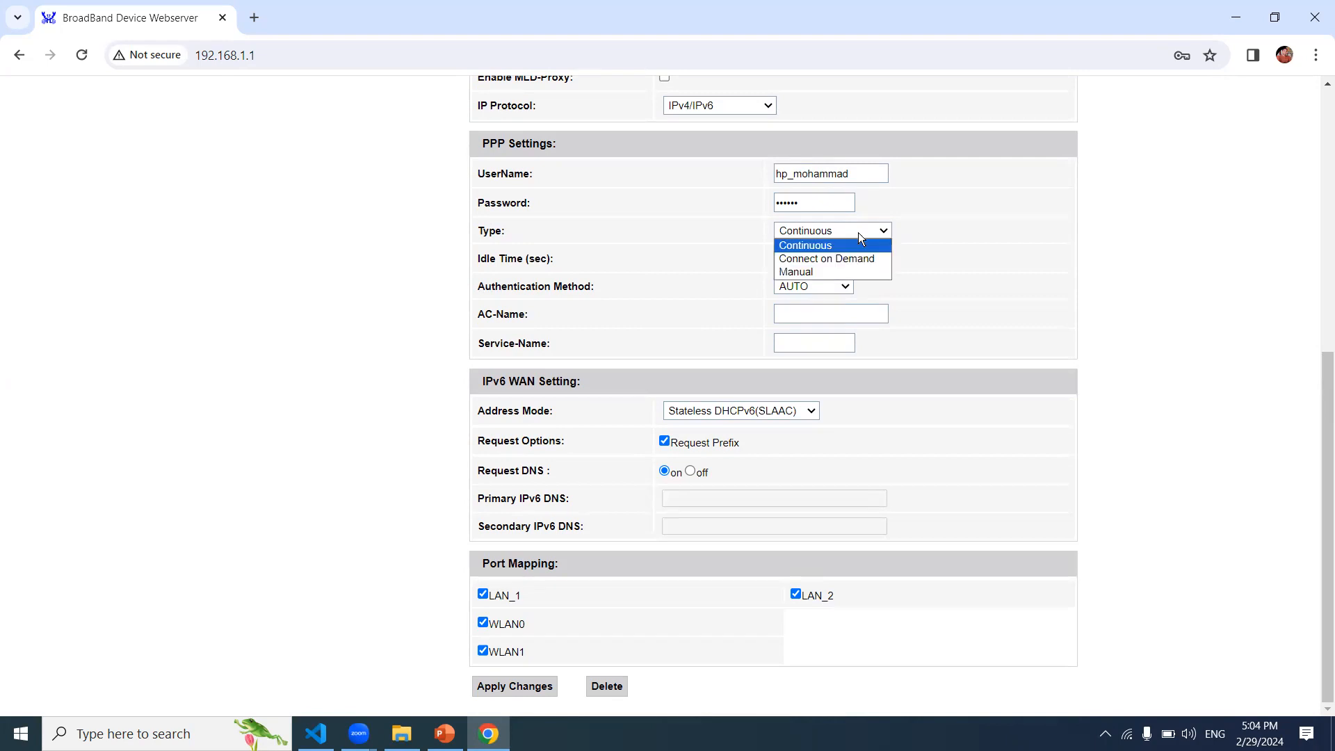
left_click(865, 258)
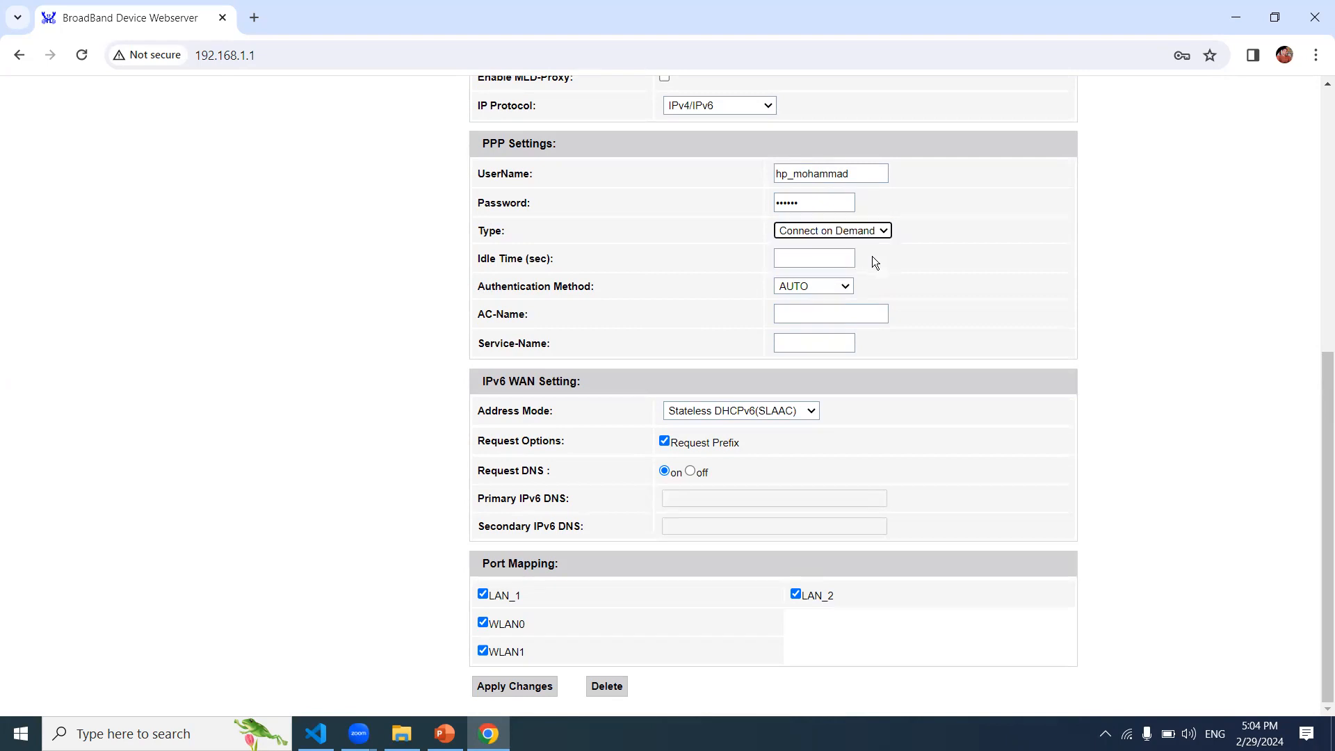
left_click(865, 237)
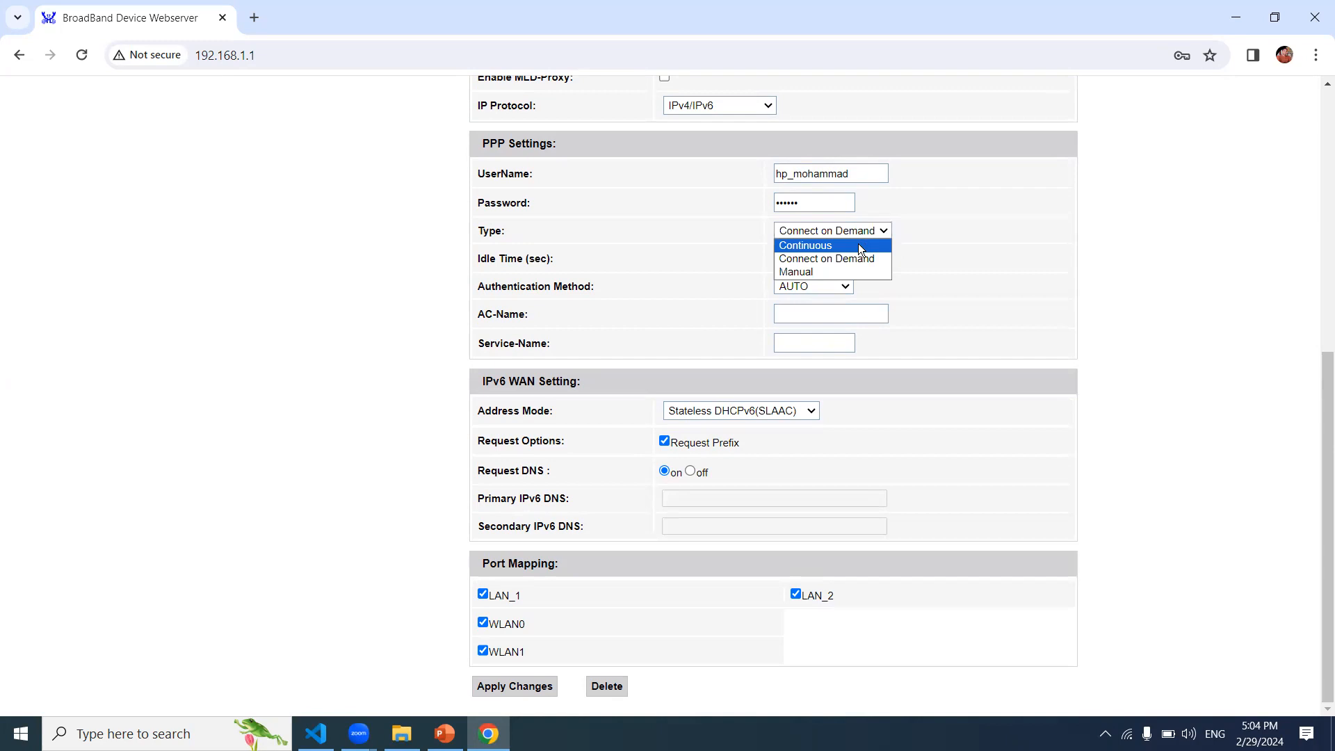
left_click(858, 243)
left_click(1172, 331)
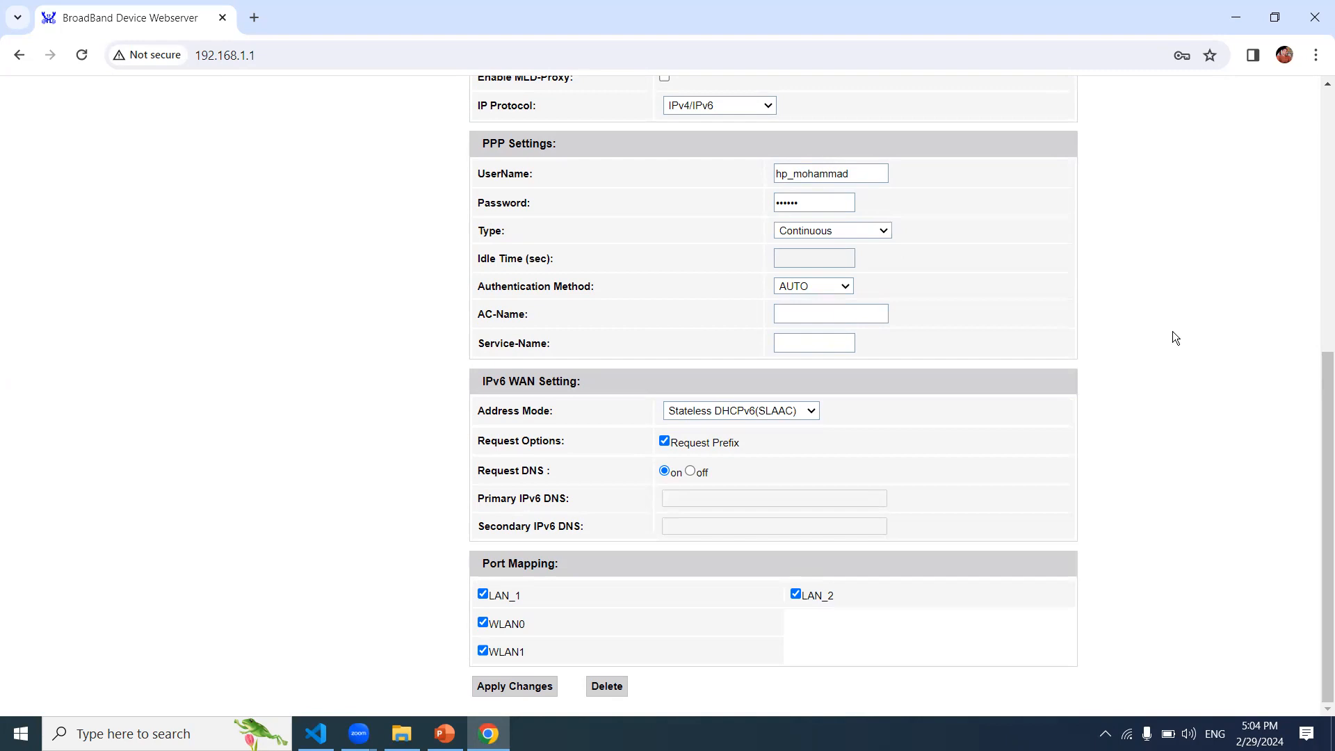
left_click_drag(1320, 448, 1320, 449)
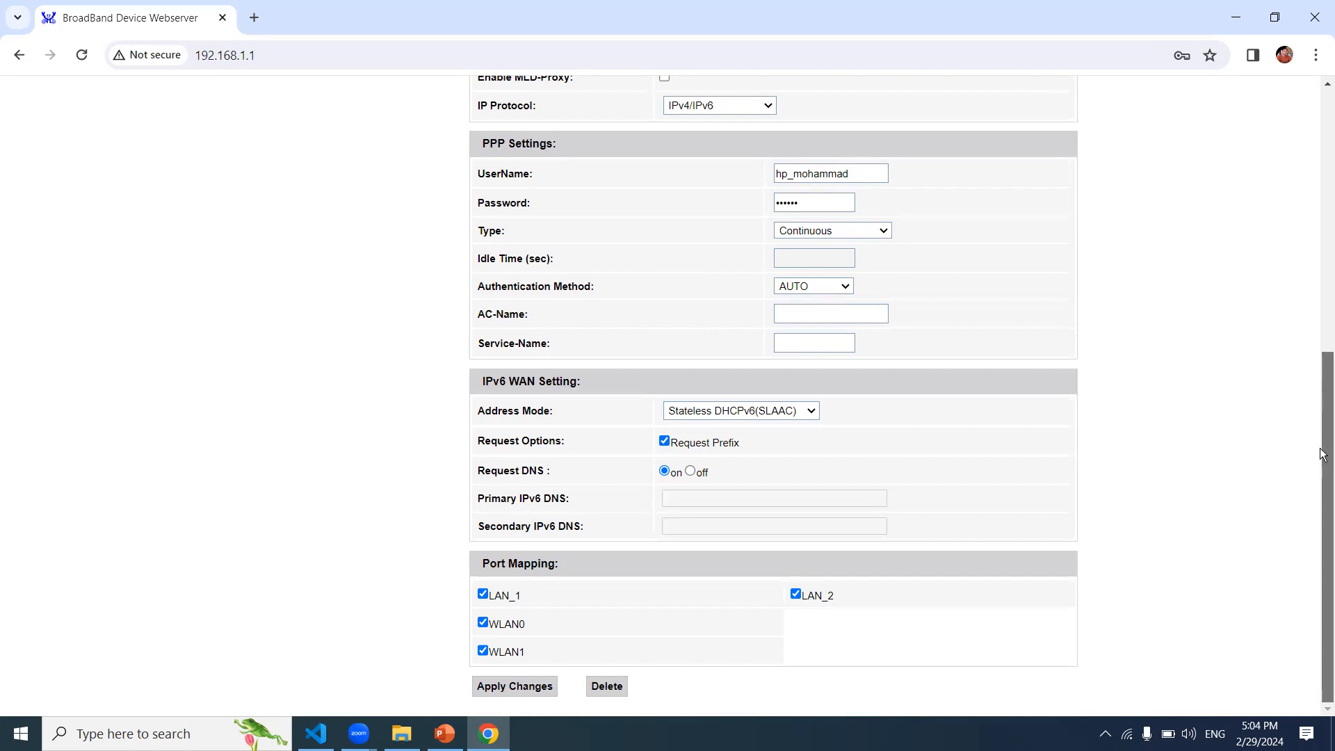
left_click_drag(1320, 453, 1321, 125)
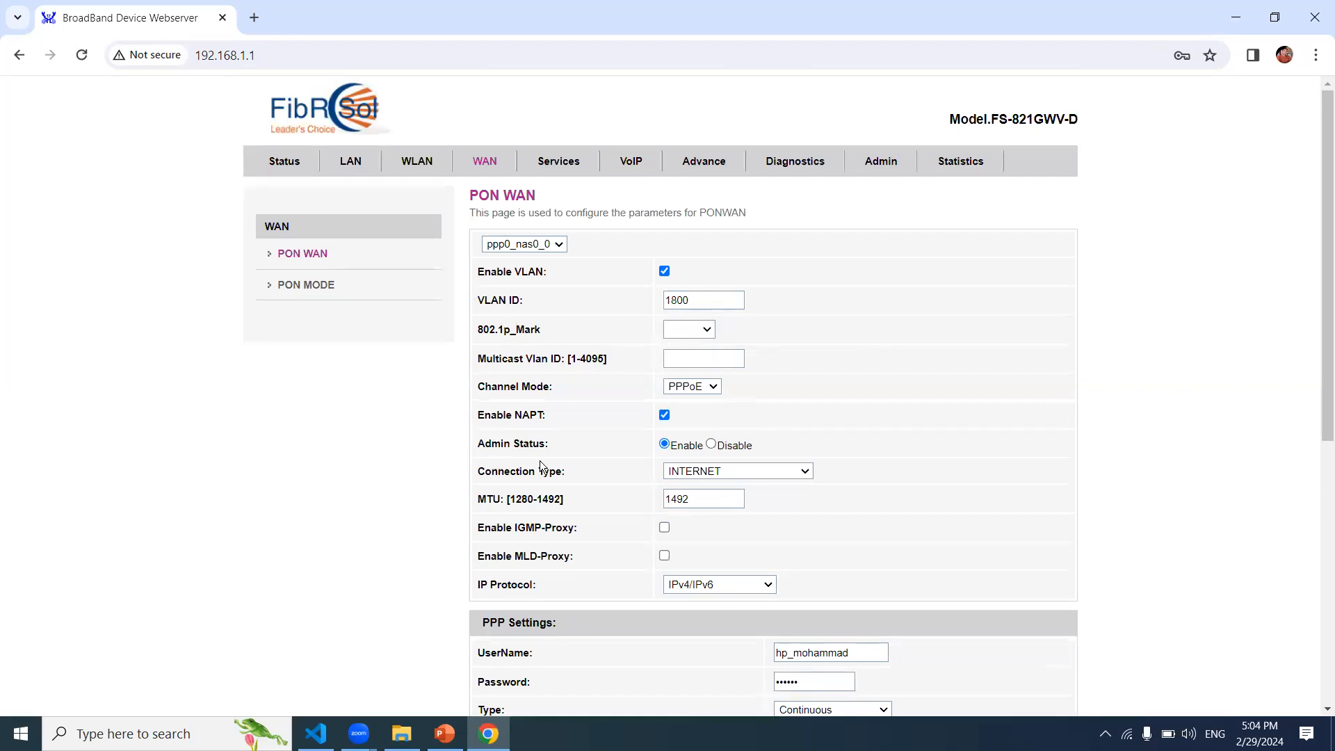
scroll(1322, 390, "down", 2)
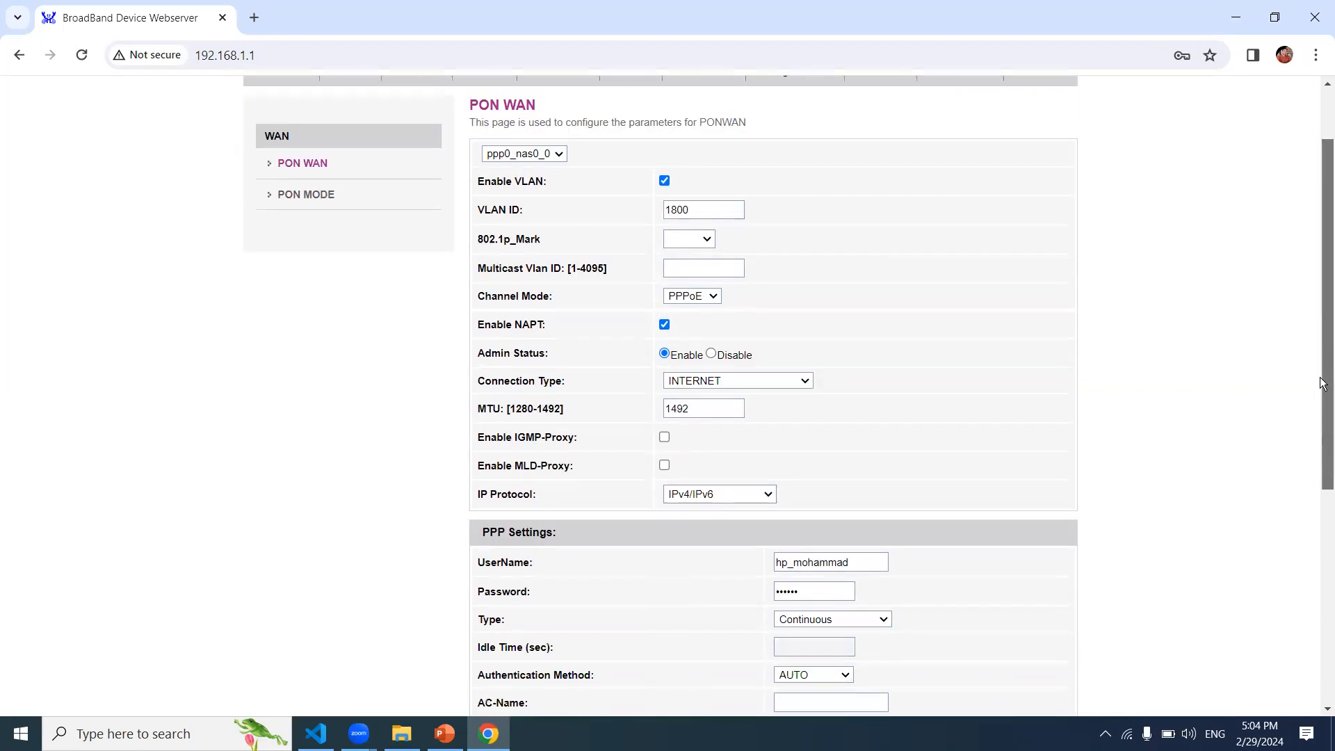
left_click_drag(1323, 384, 1323, 426)
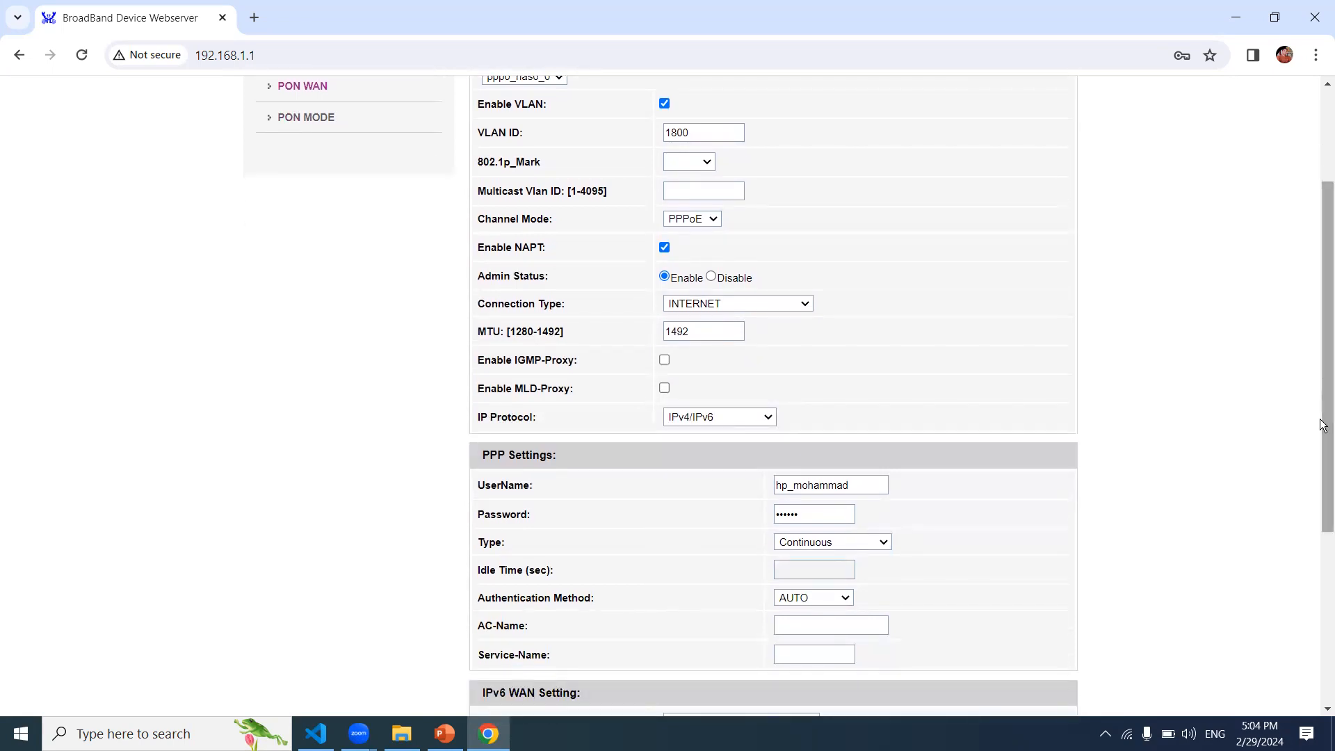
left_click(716, 221)
left_click(708, 244)
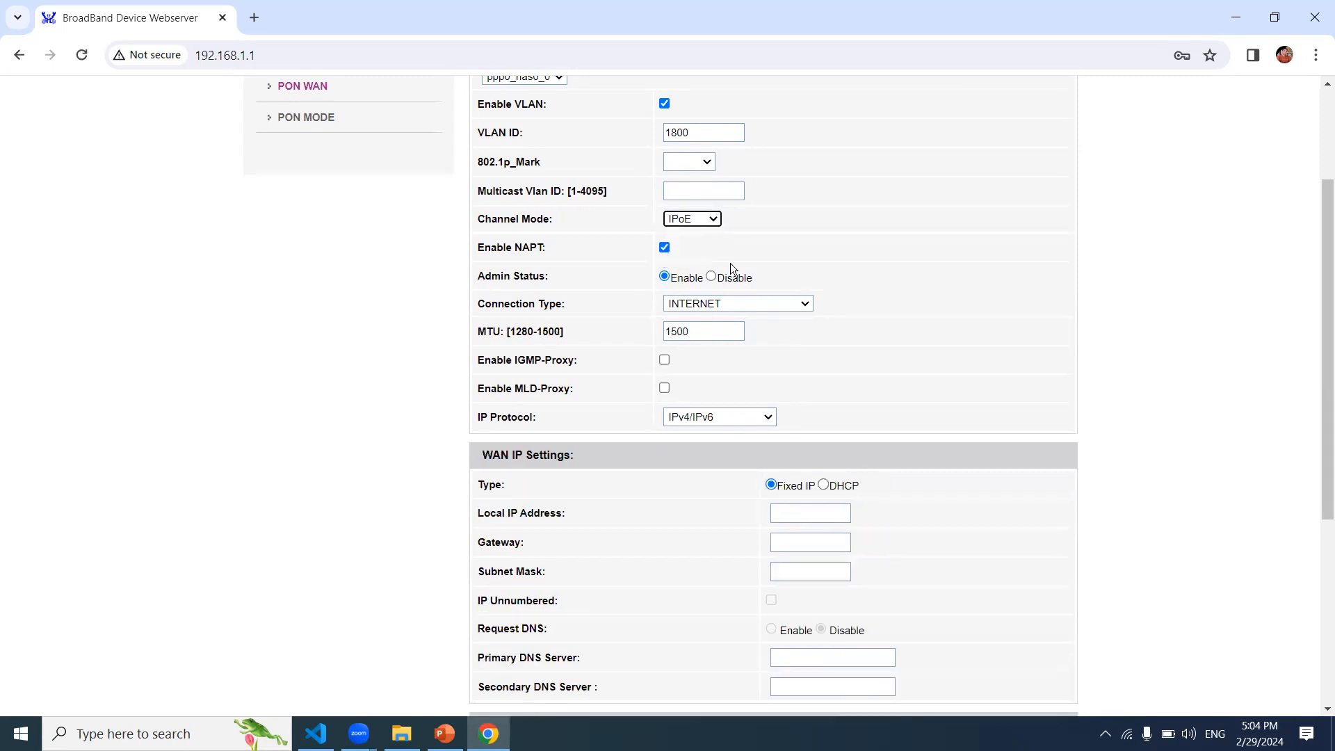
left_click(814, 515)
left_click(811, 534)
left_click(716, 221)
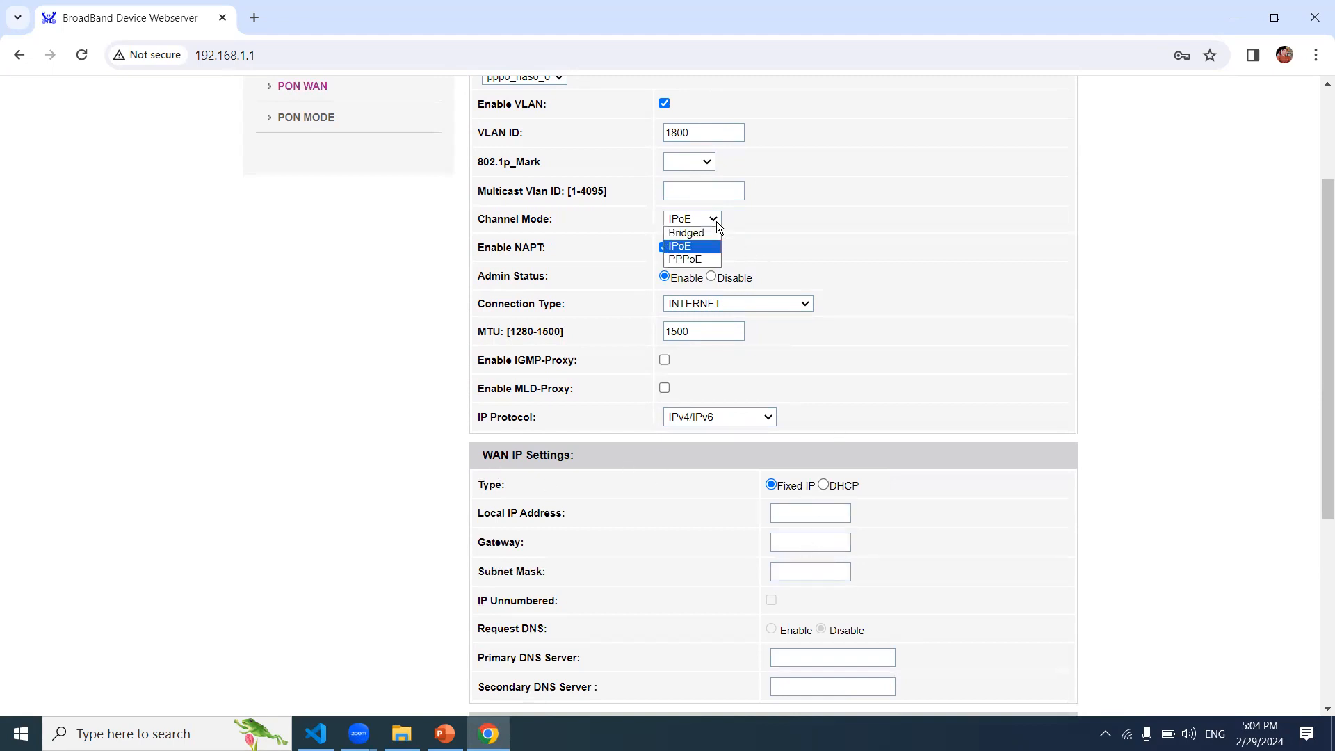
left_click(695, 259)
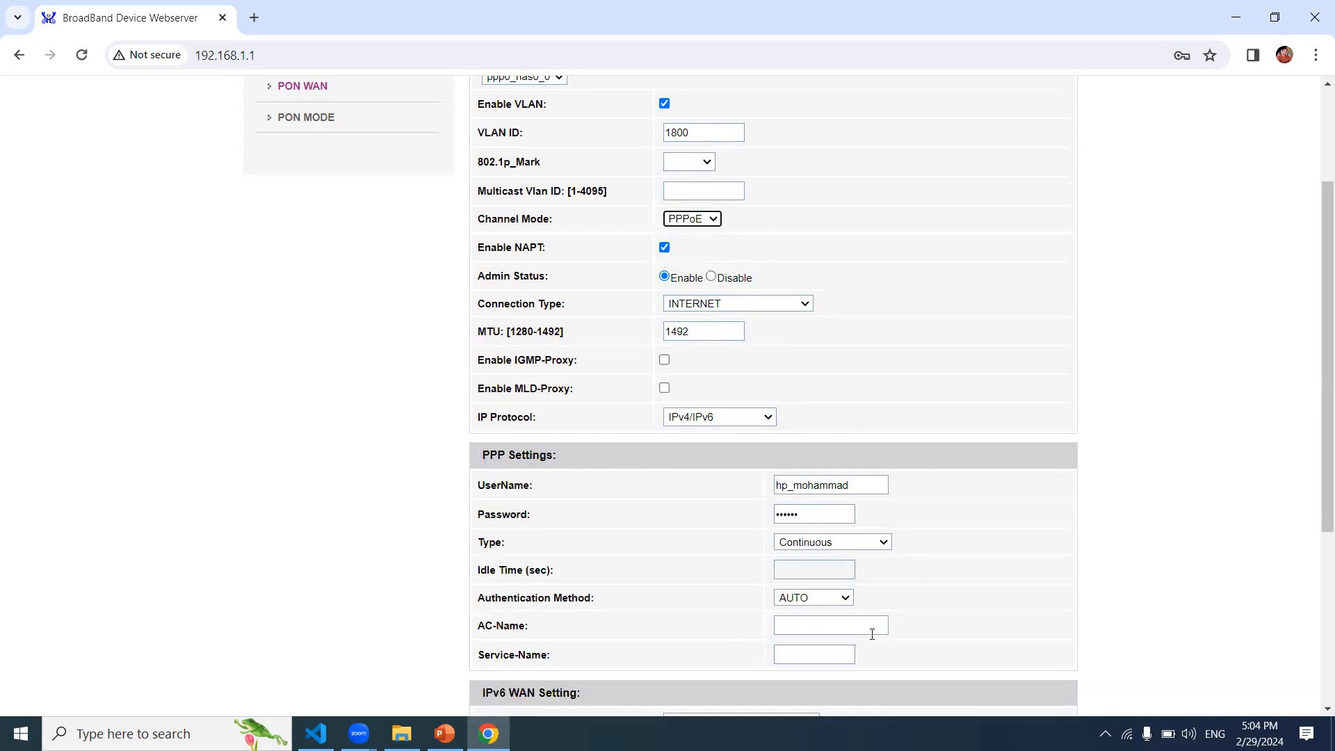
left_click_drag(1322, 475, 1323, 379)
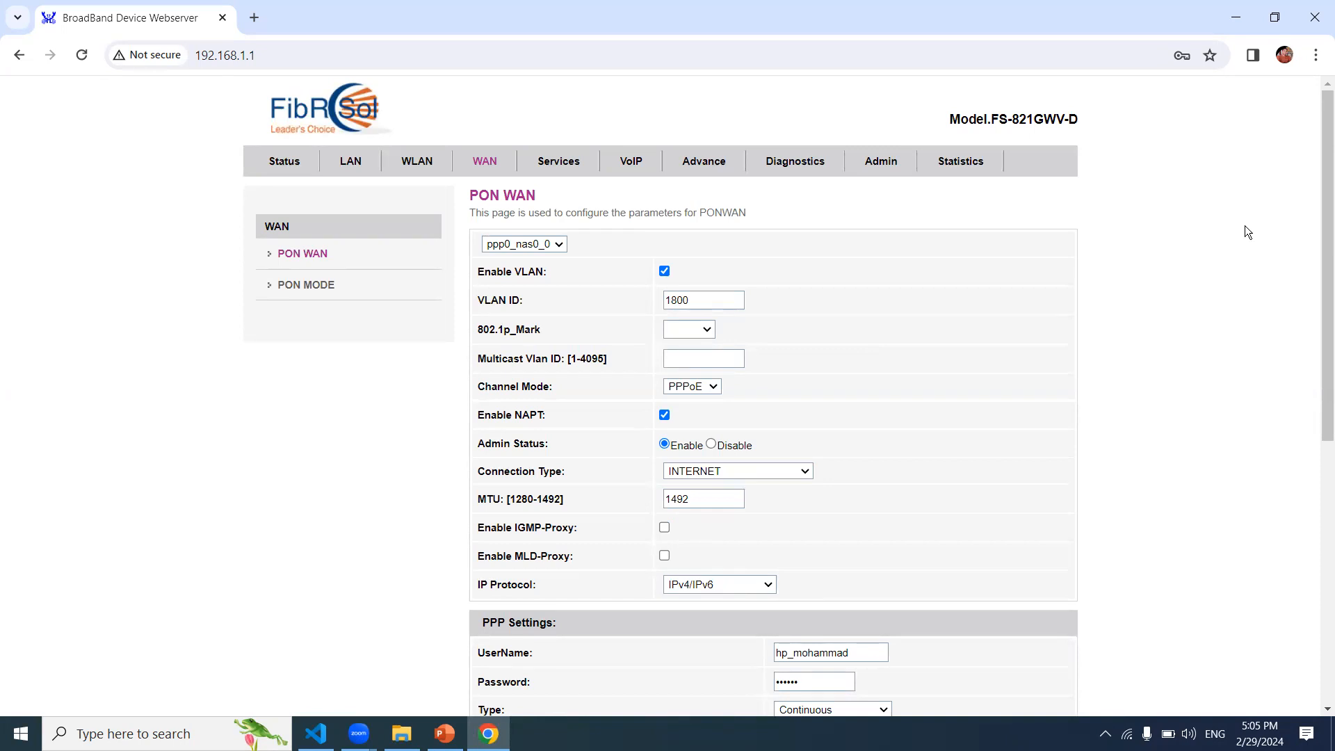
Step: Check the LAN IP field, then view DHCP Settings with pool 192.168.1.2–192.168.1.254
left_click(355, 164)
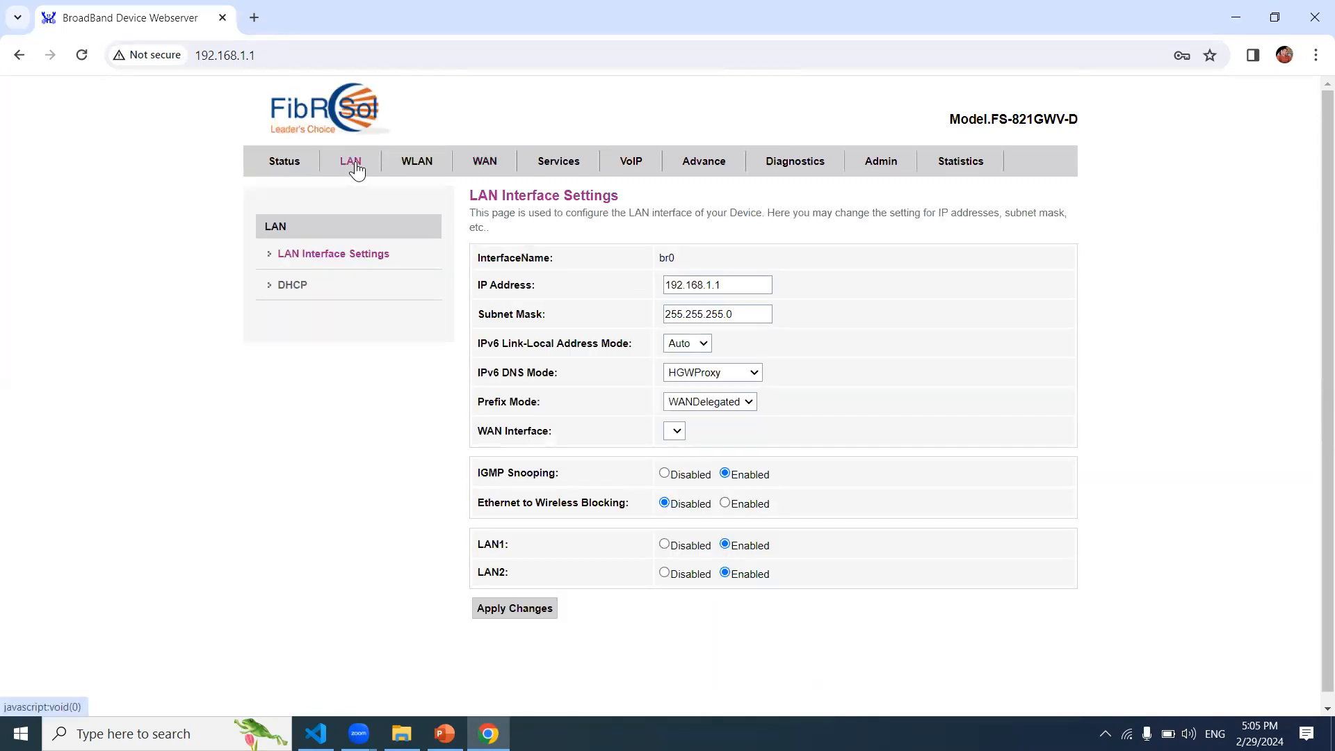
left_click(725, 285)
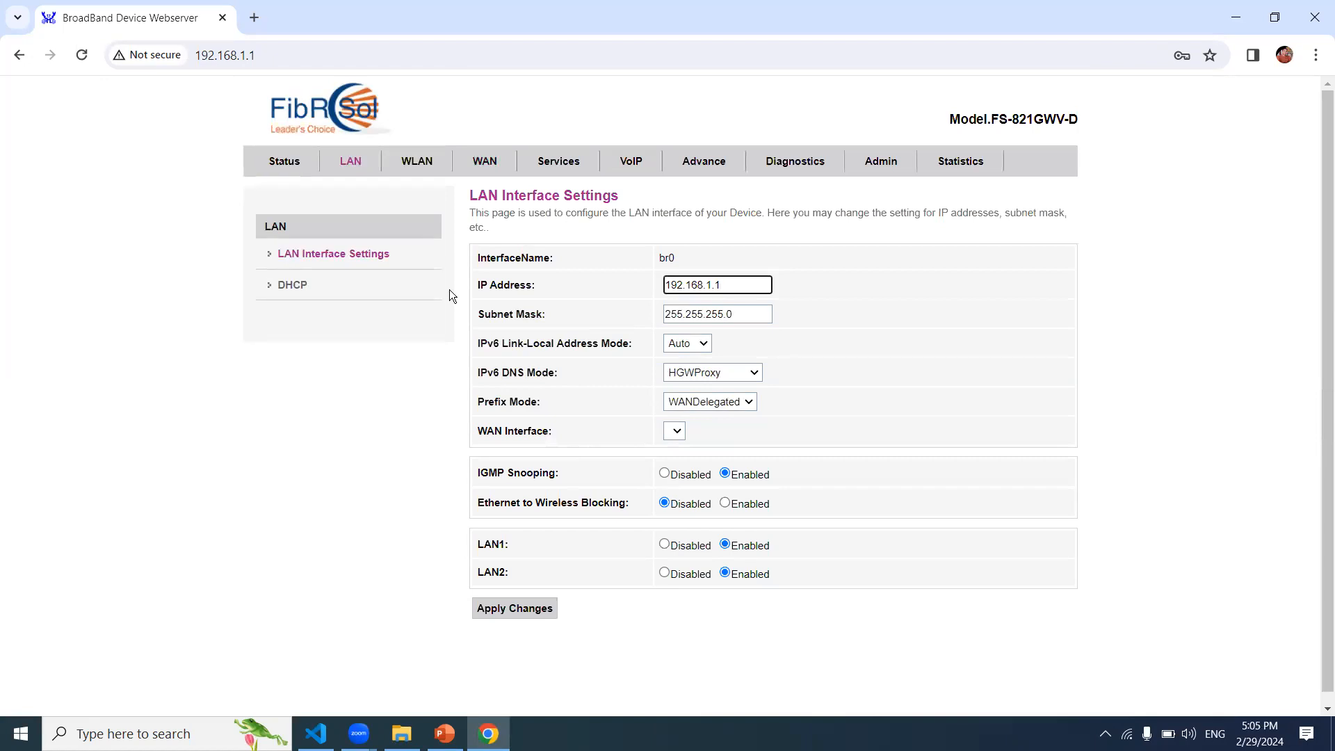
left_click(292, 285)
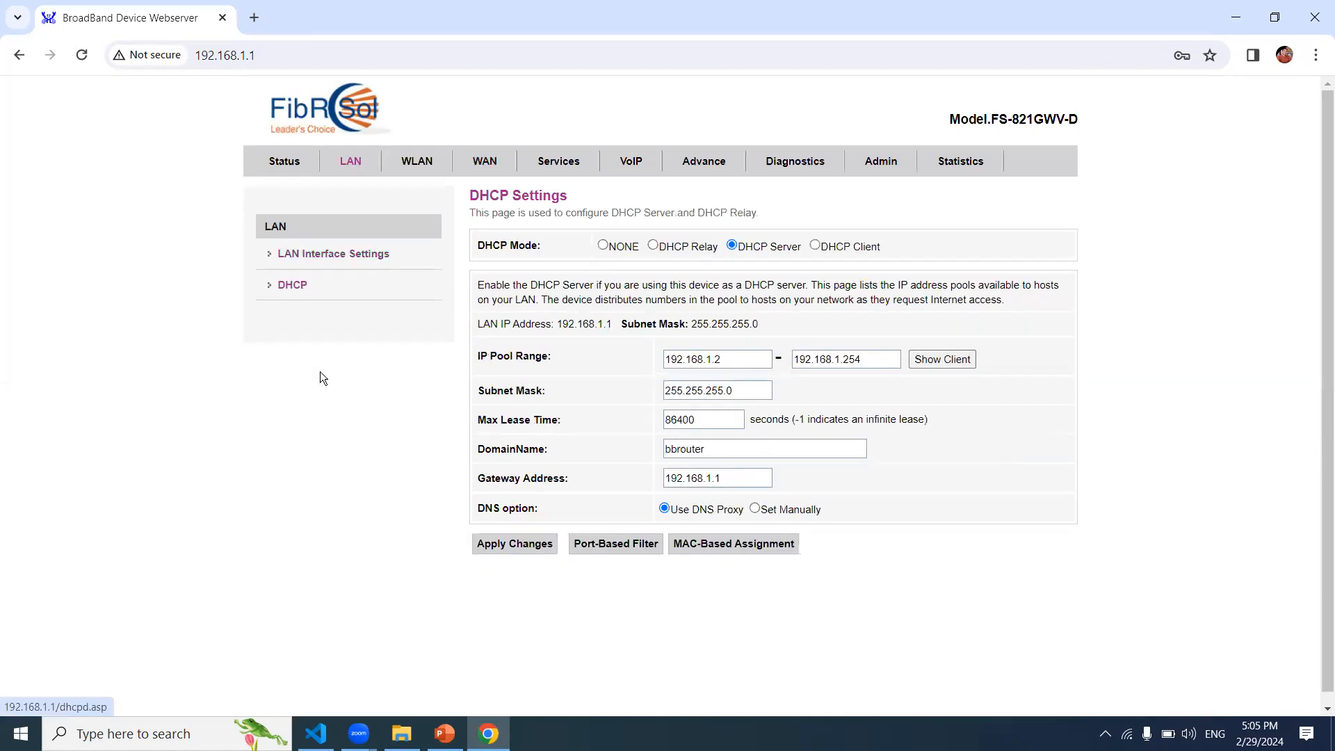
left_click(282, 228)
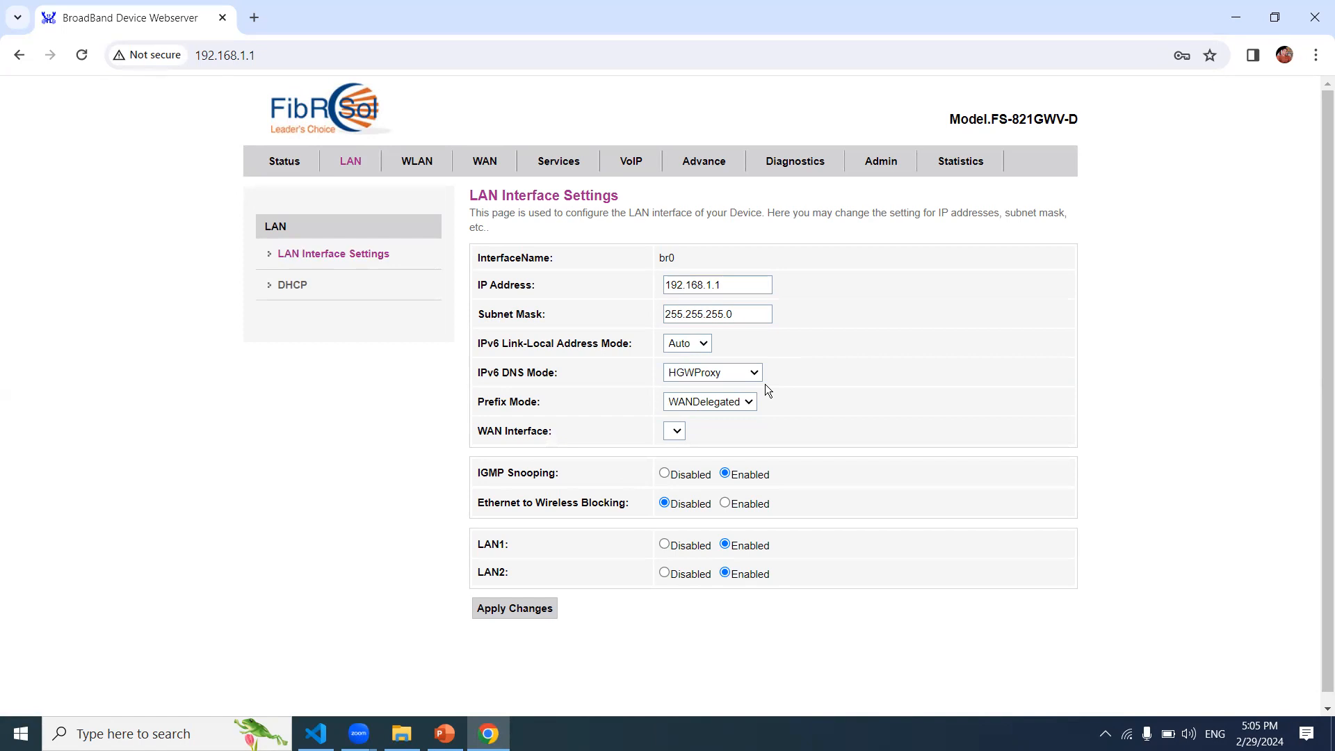
left_click(308, 290)
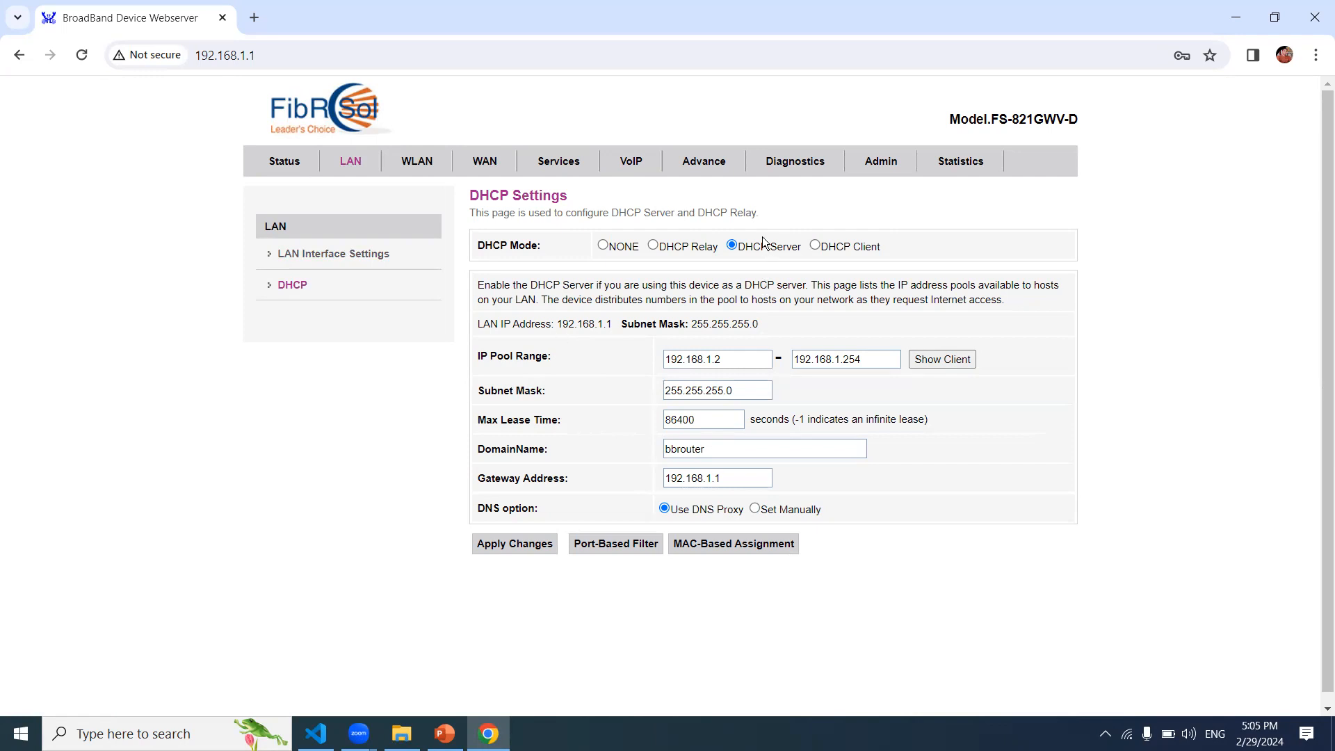
left_click(719, 360)
left_click(873, 361)
Step: View the Active DHCP Clients list, then close its window to return to DHCP Settings
left_click(941, 360)
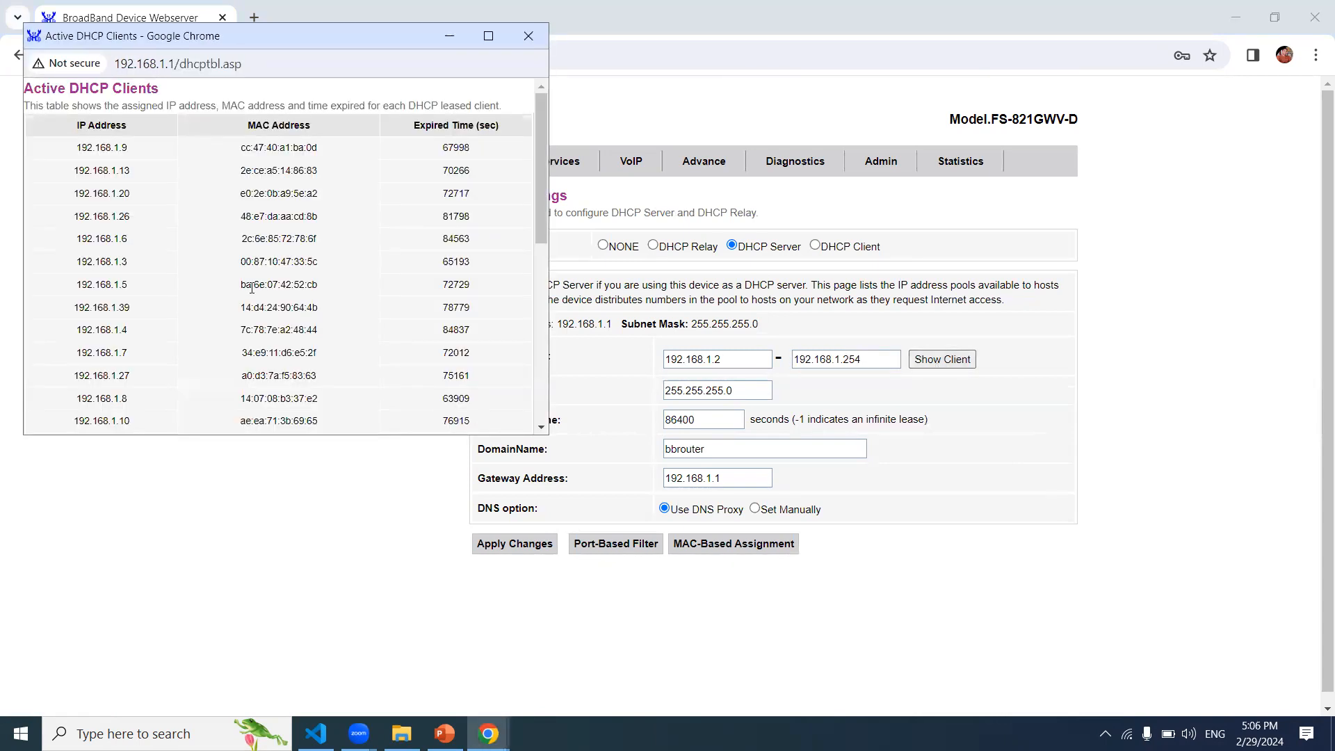
left_click(542, 404)
left_click(542, 404)
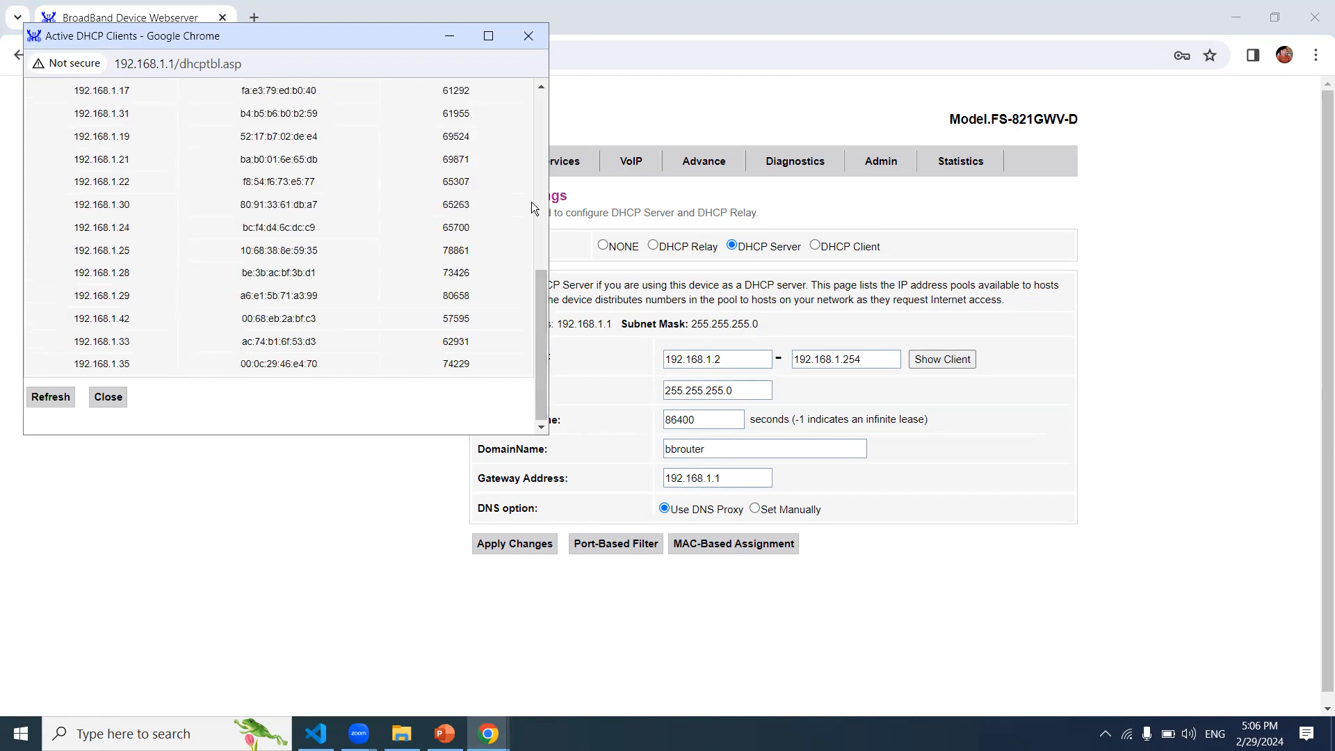
left_click(543, 171)
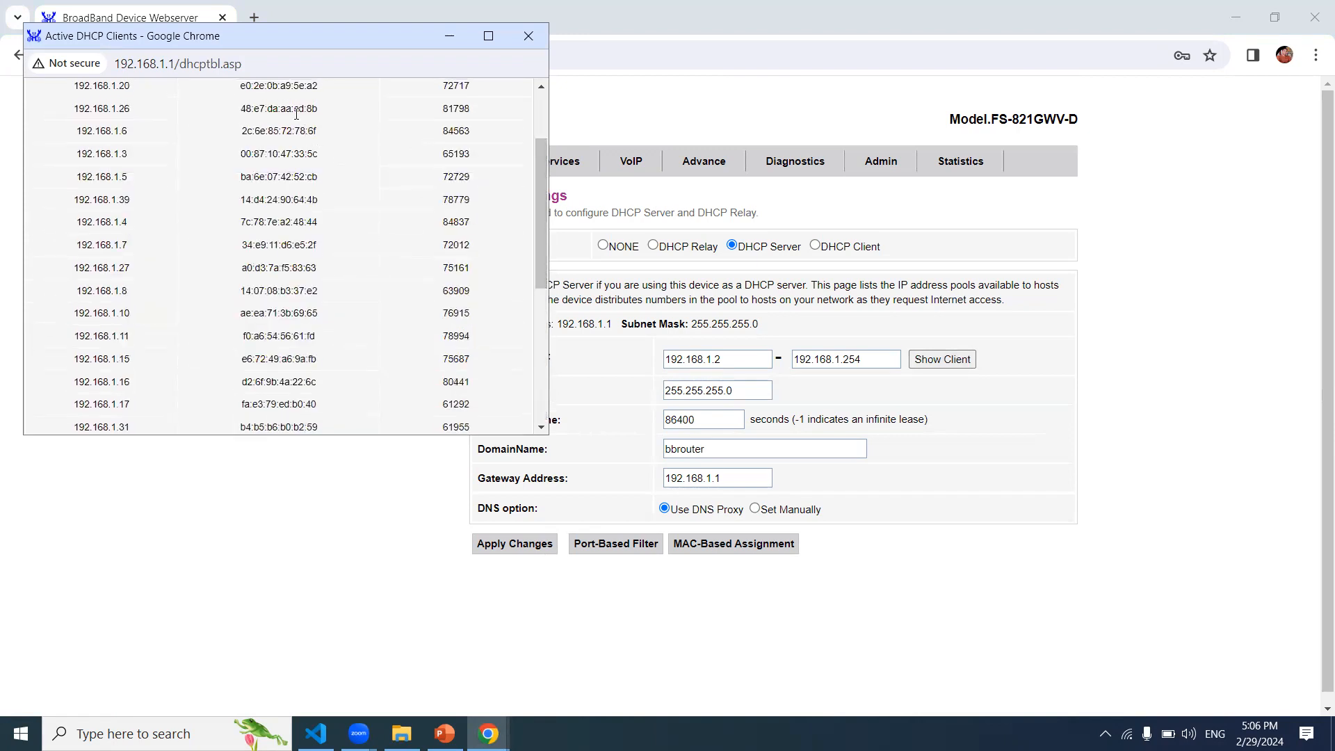
left_click(547, 106)
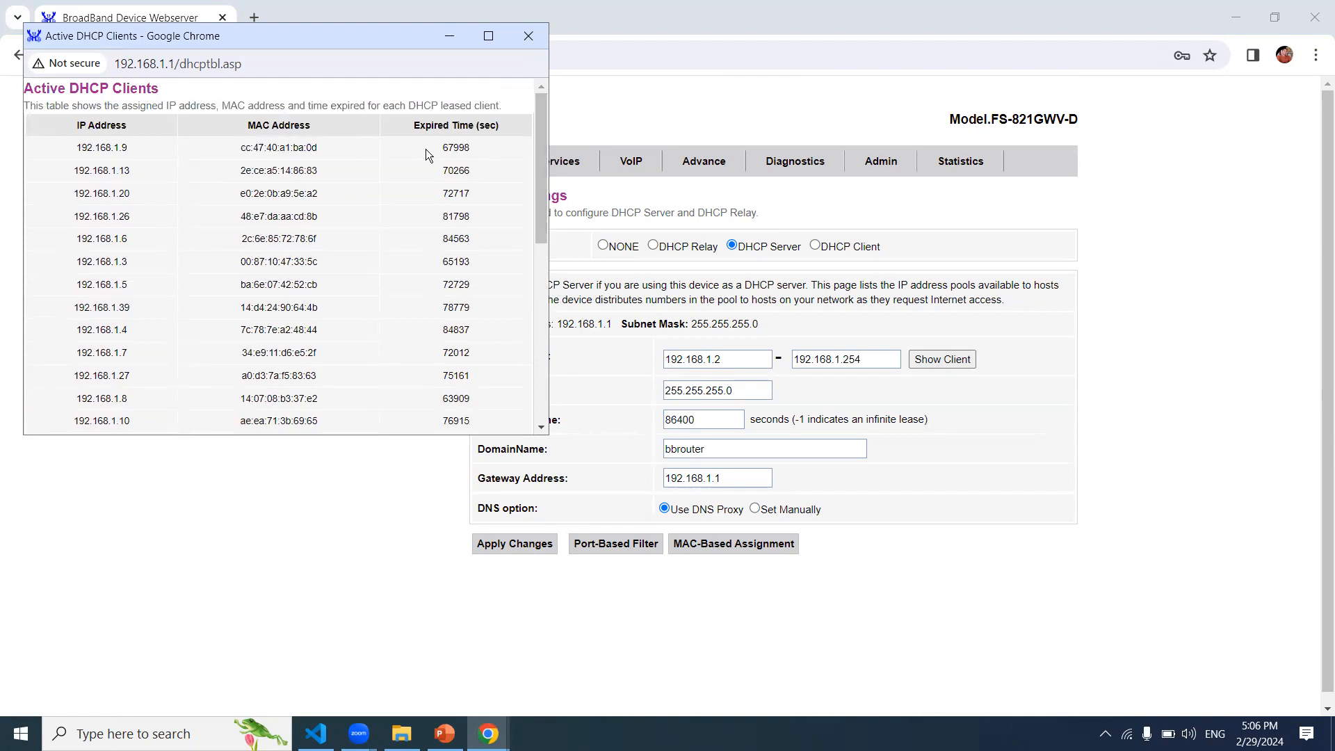
left_click(530, 35)
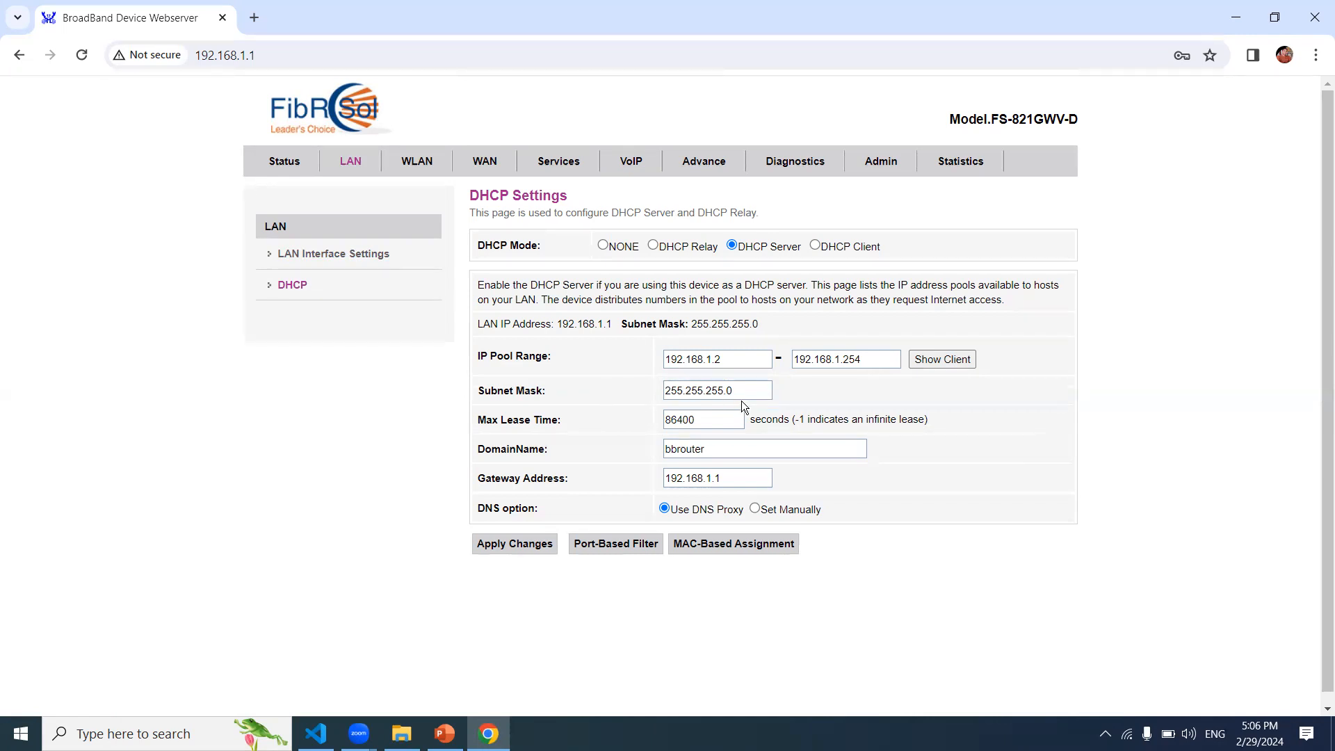
left_click(702, 426)
left_click(741, 448)
left_click(934, 618)
left_click(771, 550)
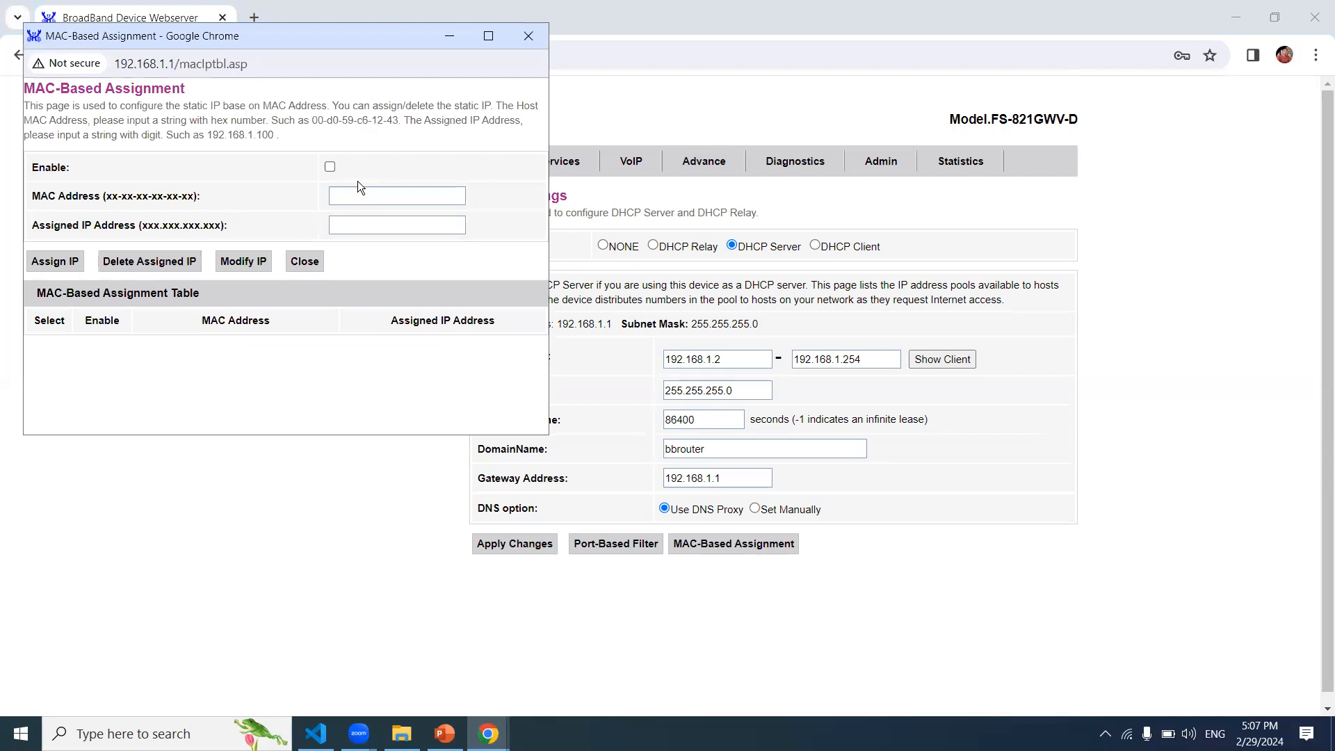
left_click(356, 199)
left_click(357, 228)
left_click(410, 191)
left_click(535, 37)
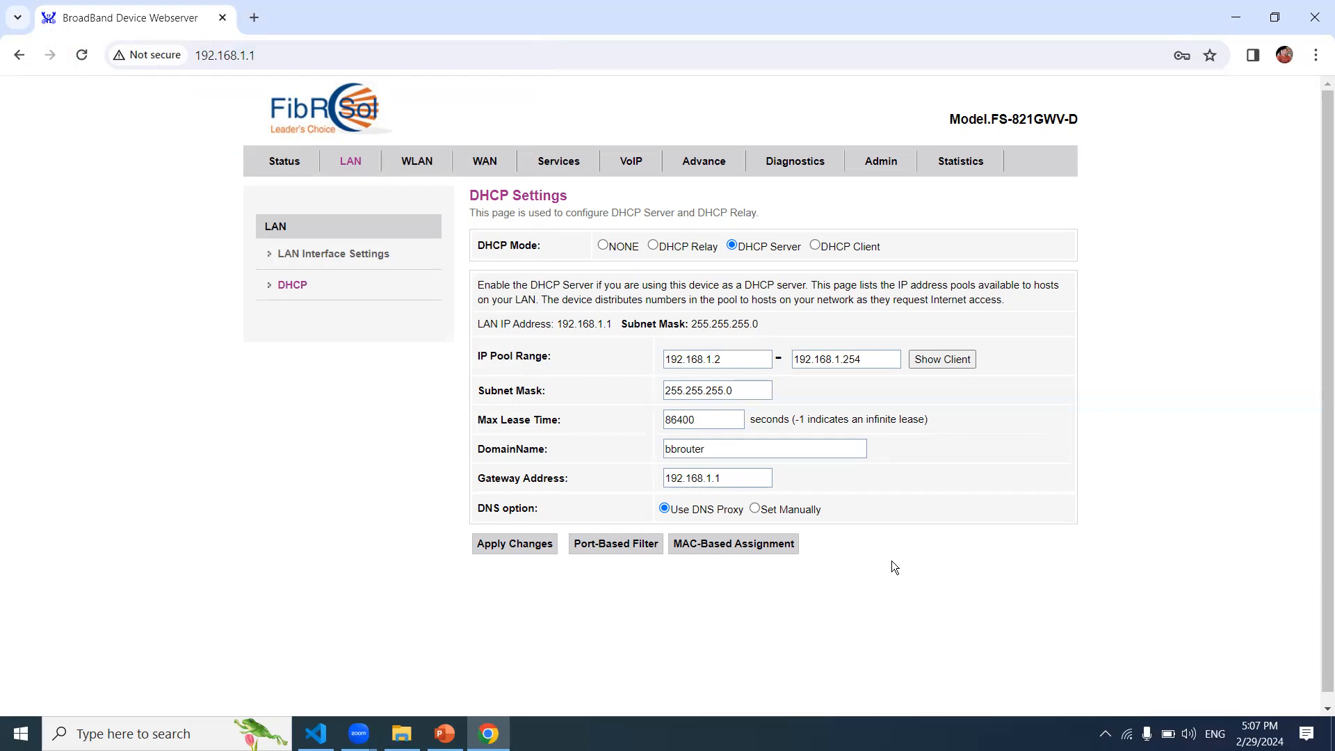
left_click(743, 547)
left_click(414, 190)
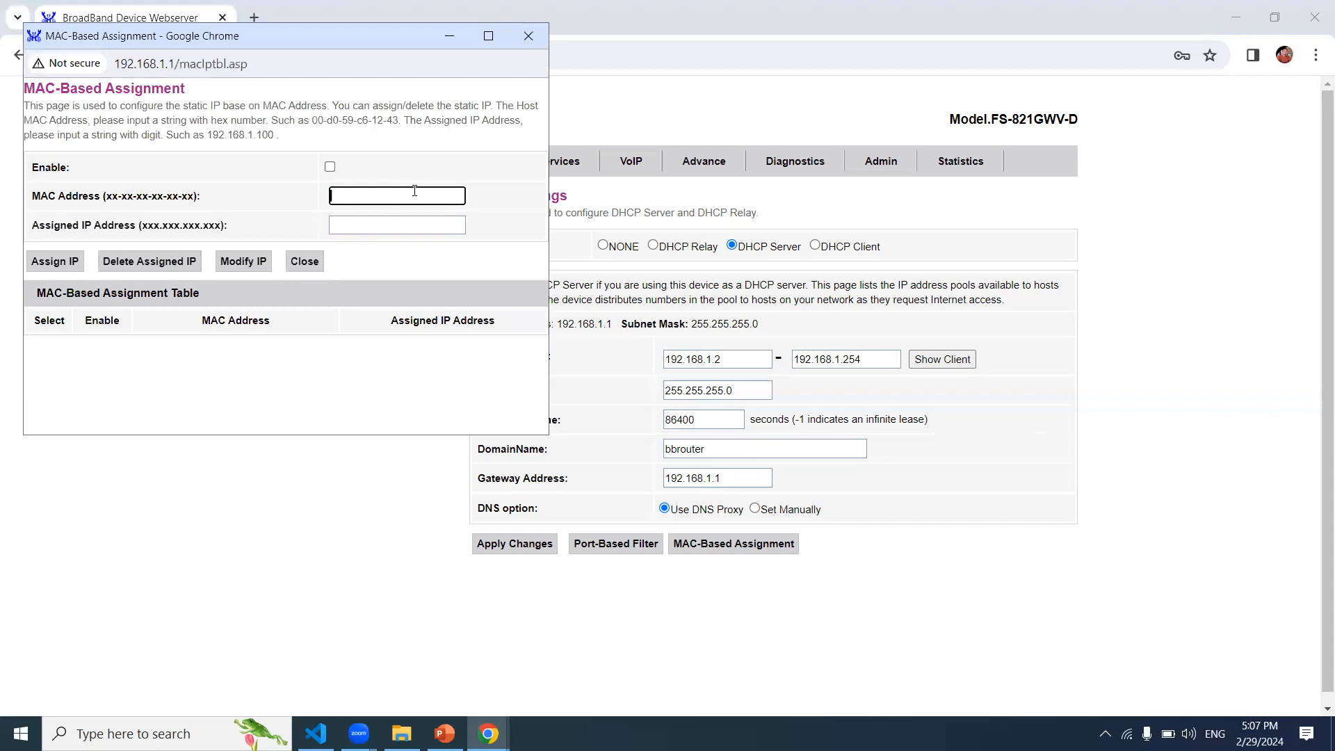
left_click(375, 226)
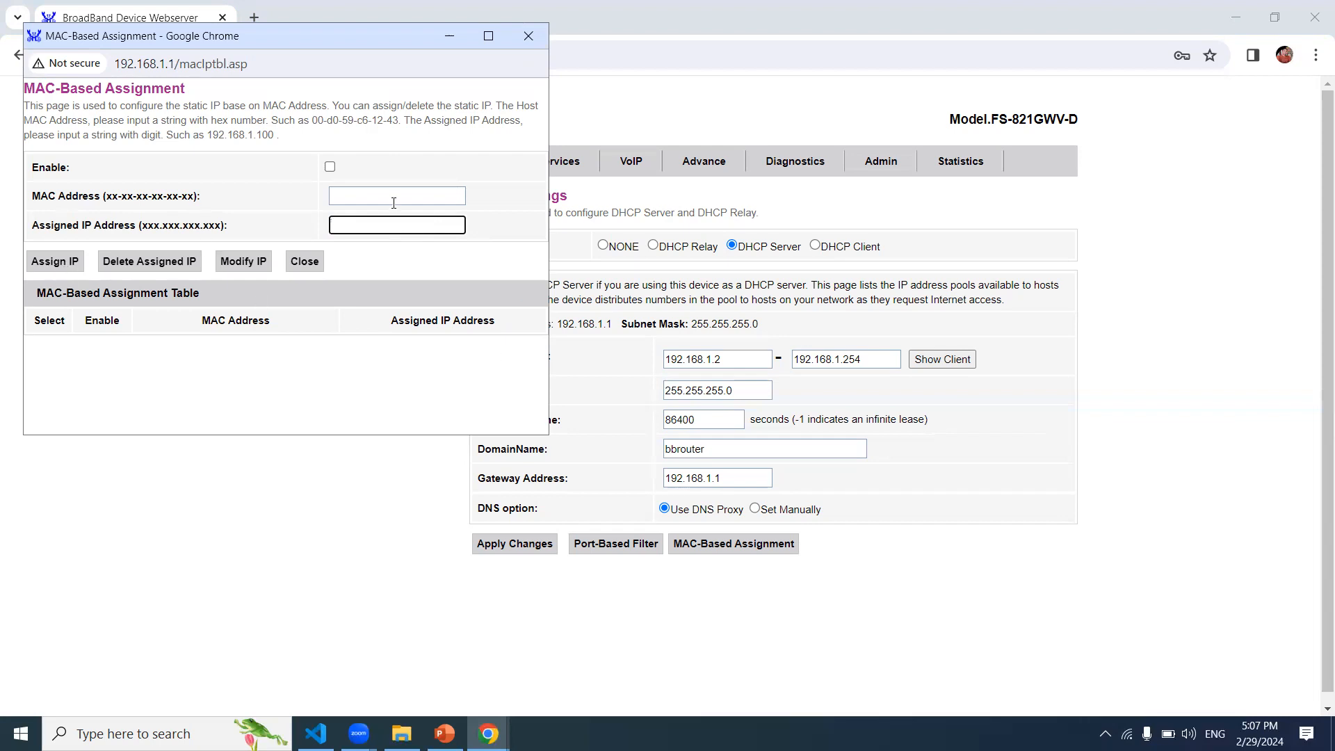
left_click(541, 41)
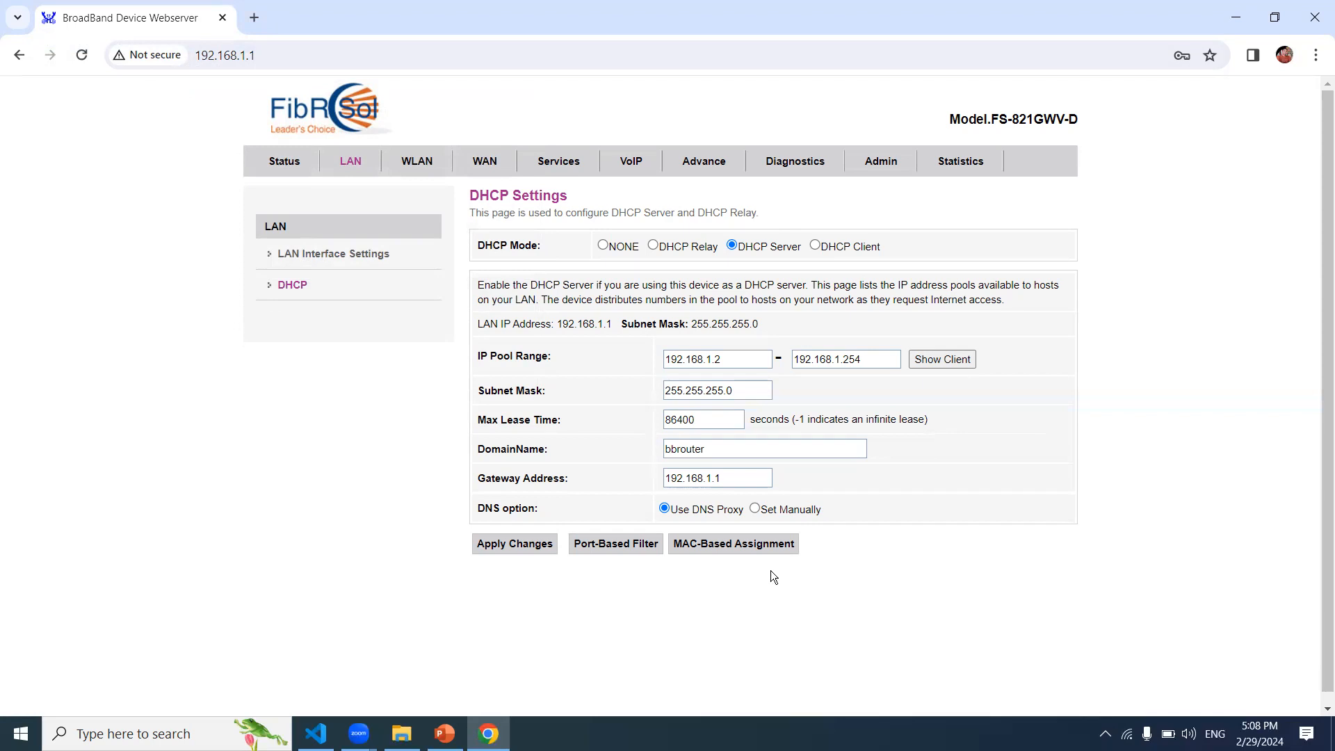
left_click(757, 554)
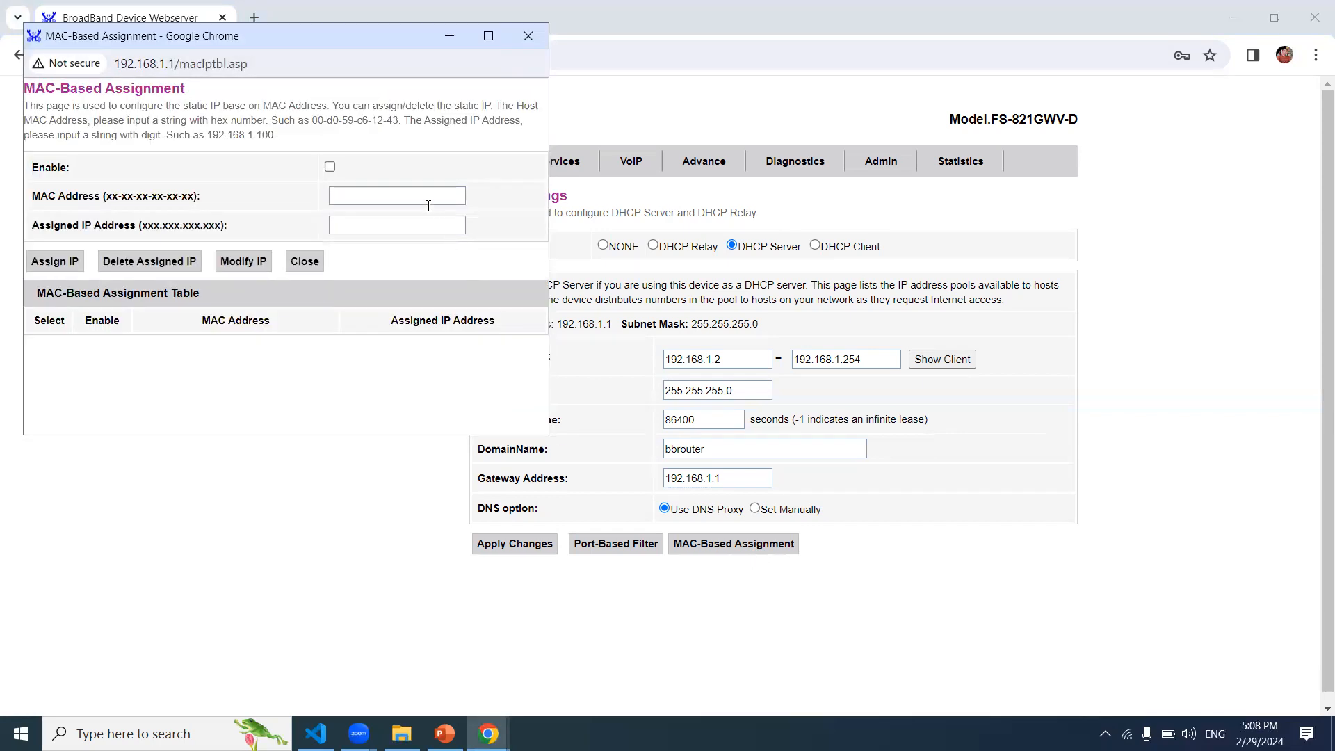
left_click(528, 39)
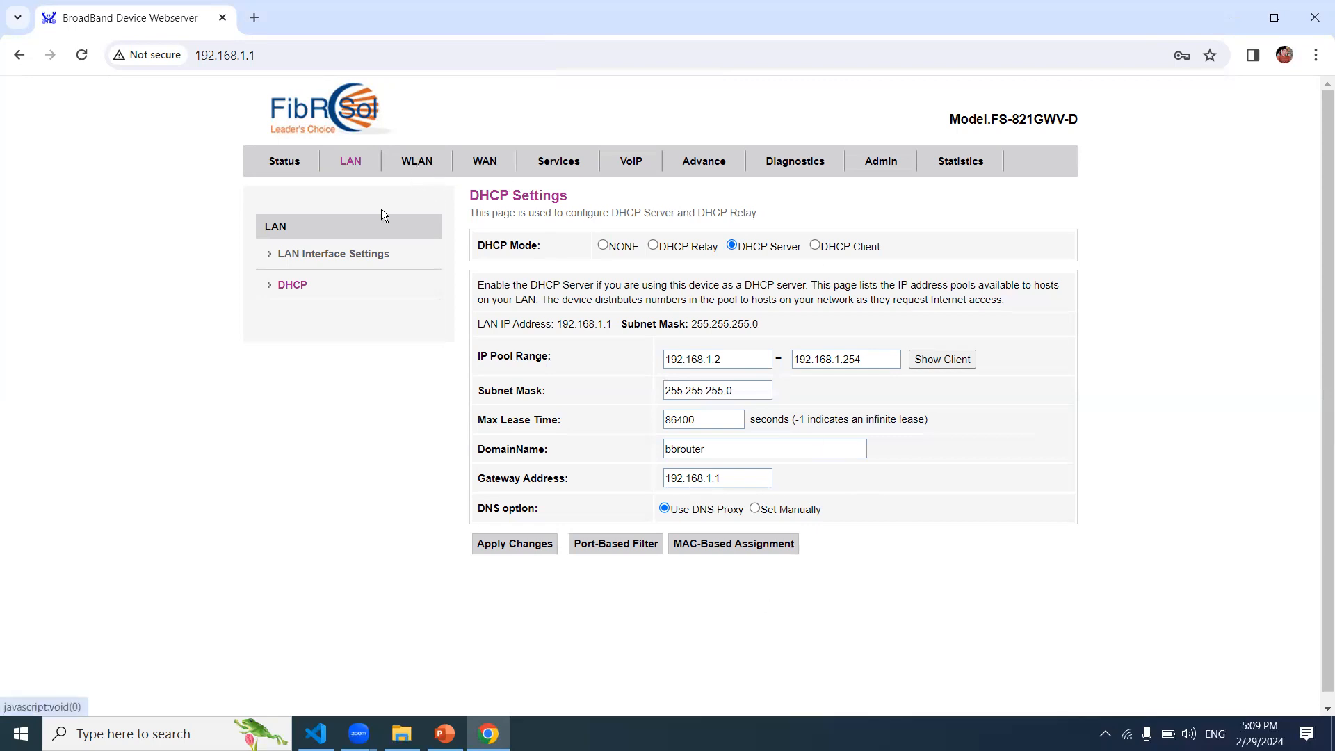
Step: Pass through LAN Interface Settings to WLAN Basic Settings for wlan0, SSID MIS-5G
left_click(358, 167)
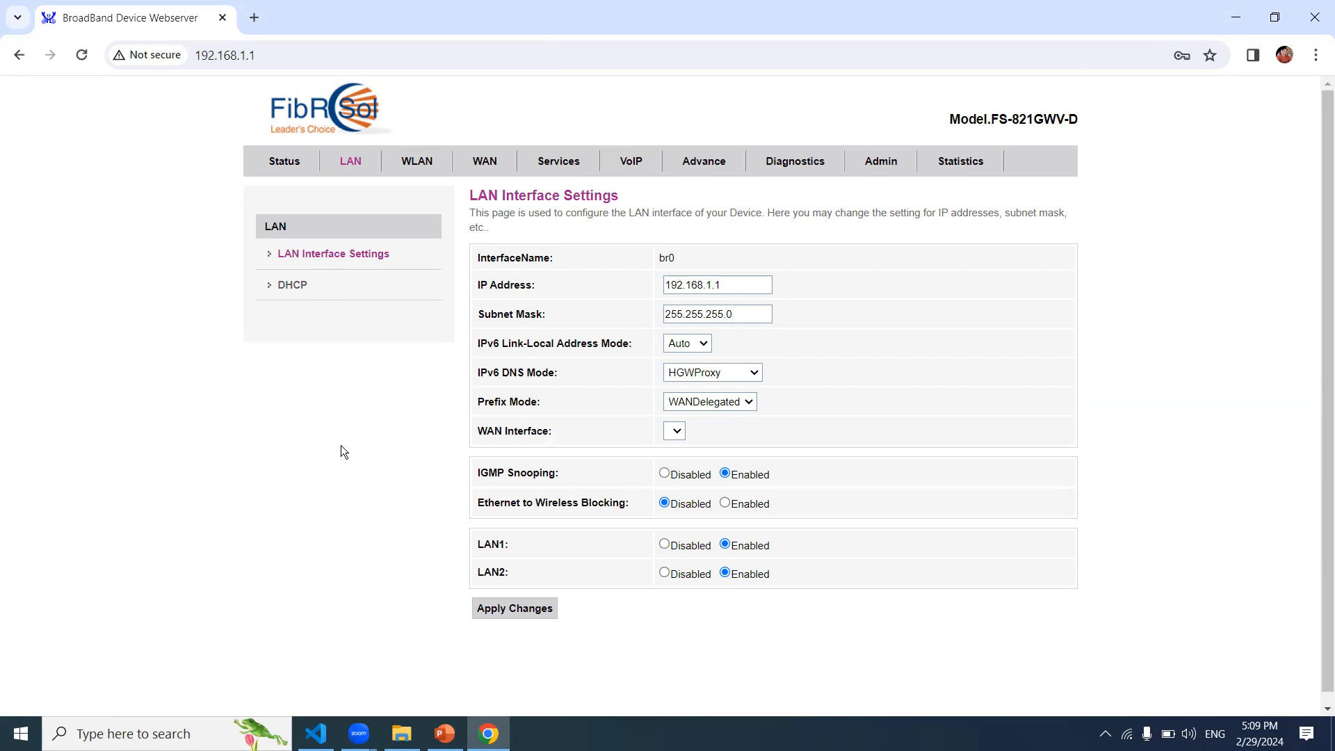
left_click(426, 167)
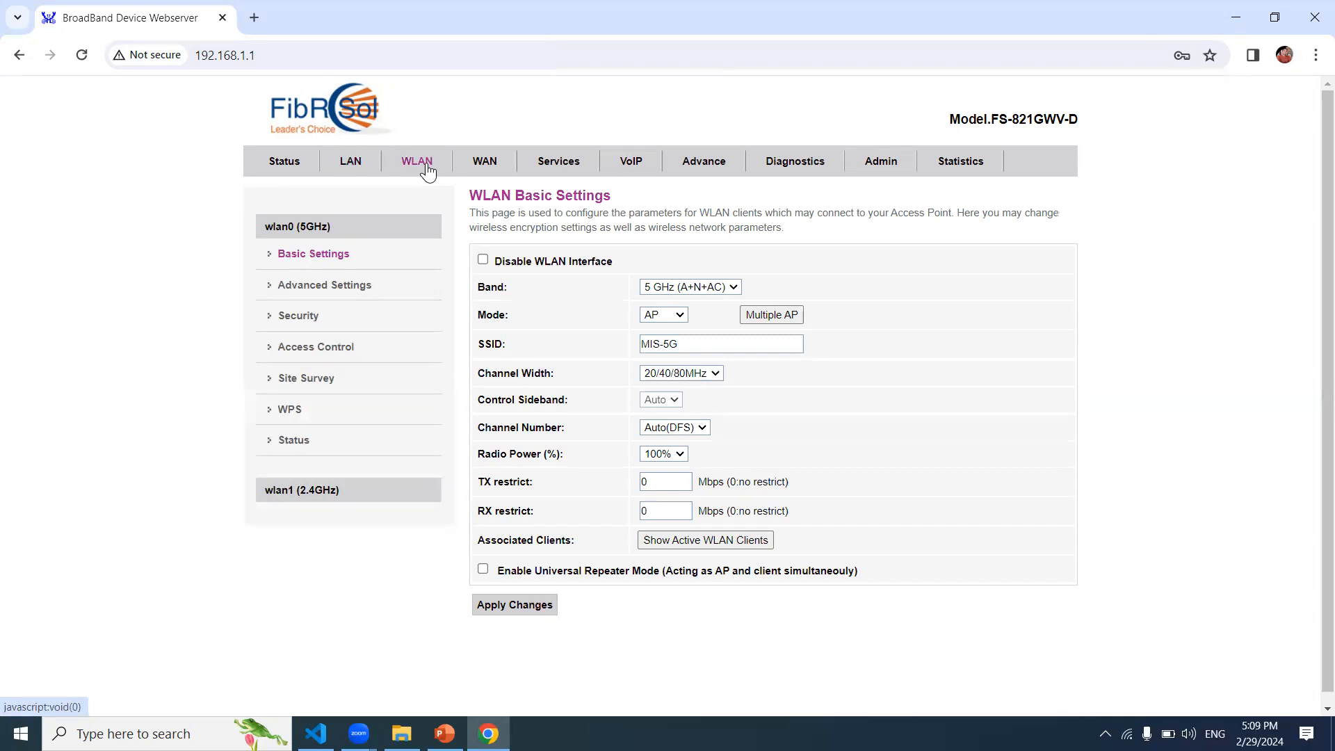
left_click(483, 259)
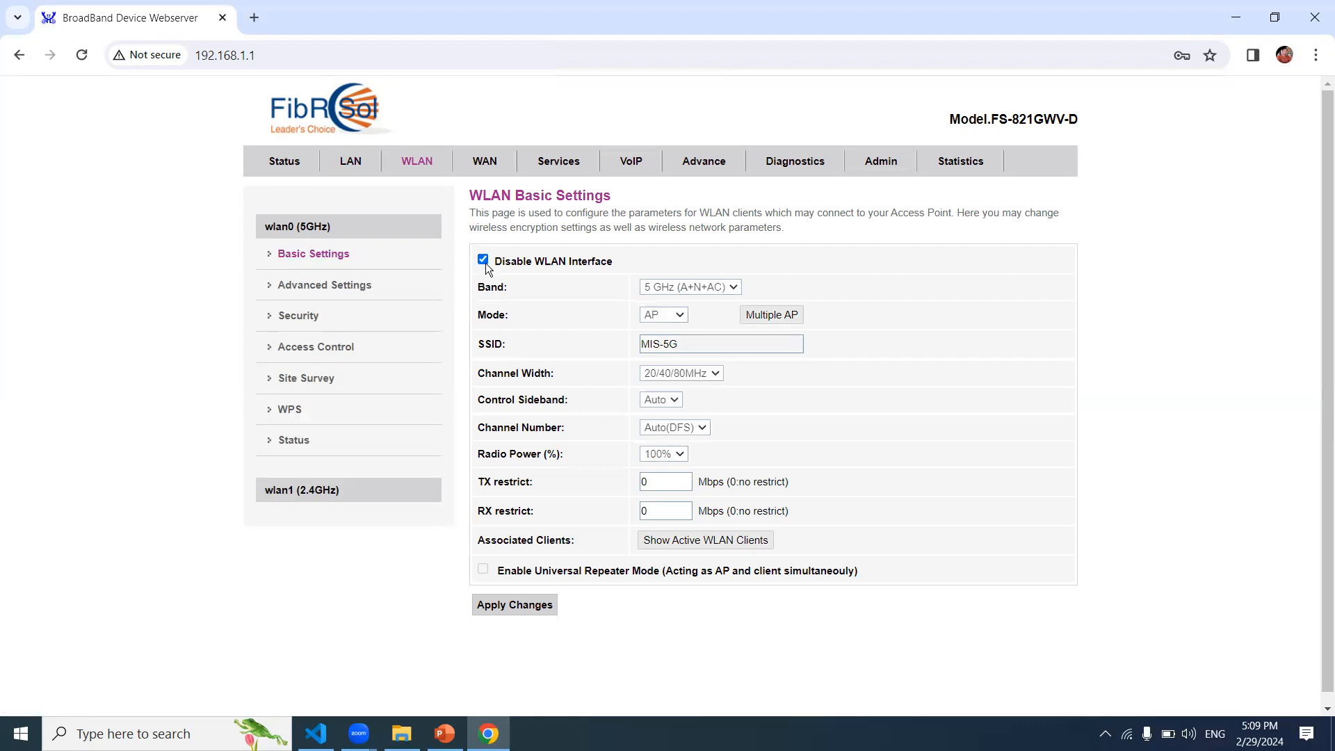
left_click(483, 259)
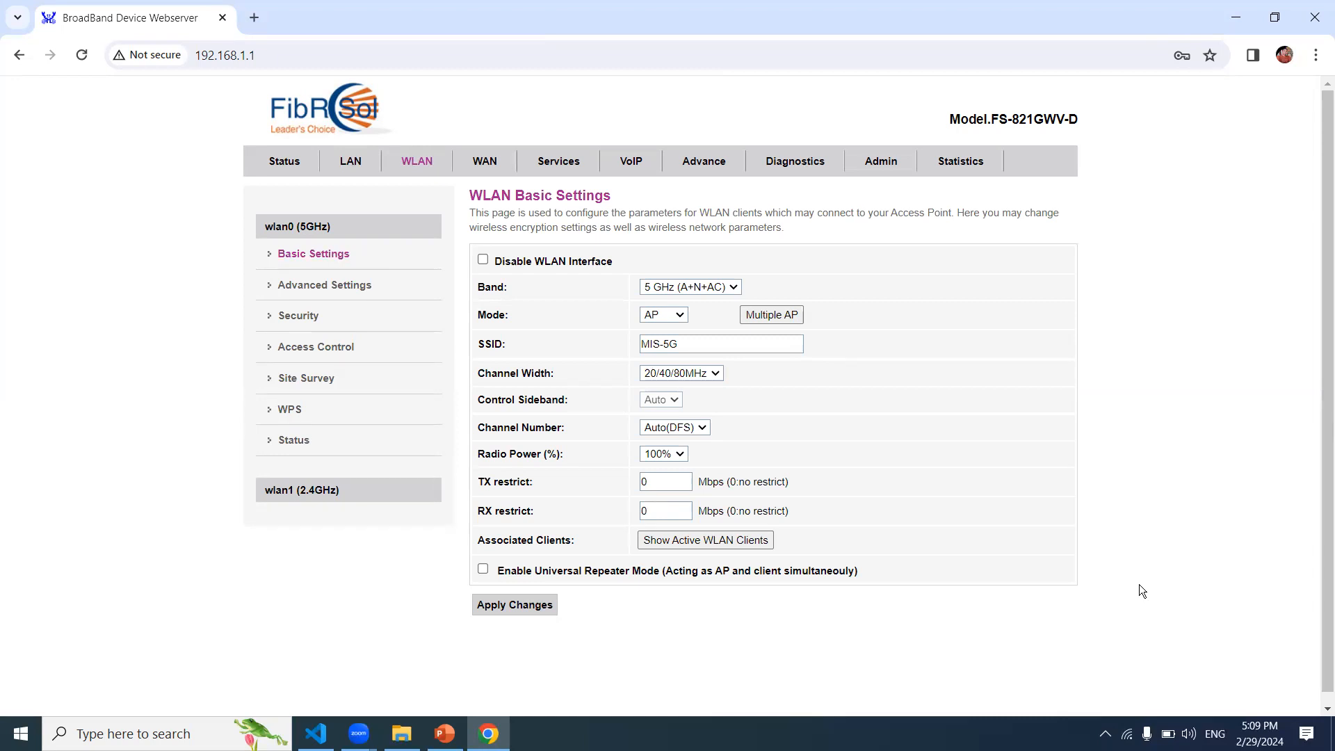
left_click(719, 292)
left_click(719, 292)
left_click(853, 636)
left_click(334, 230)
left_click(334, 490)
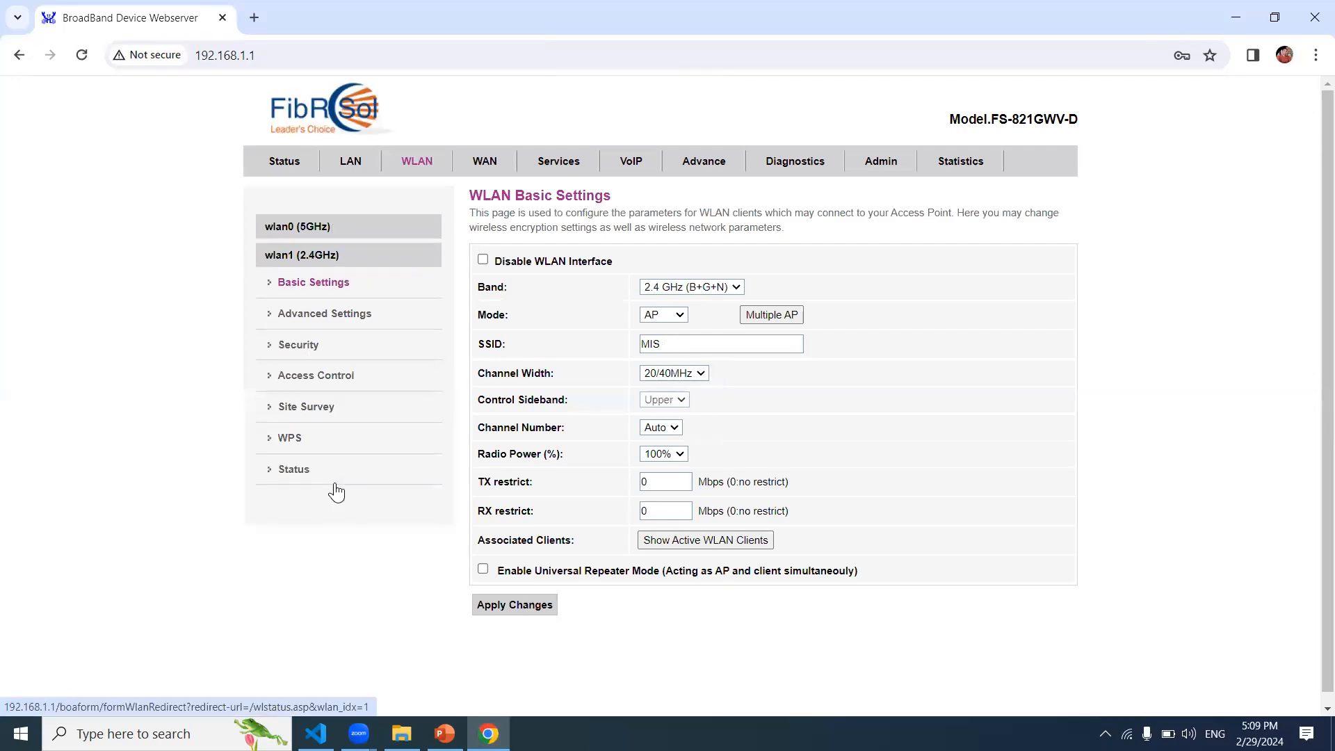
left_click(336, 491)
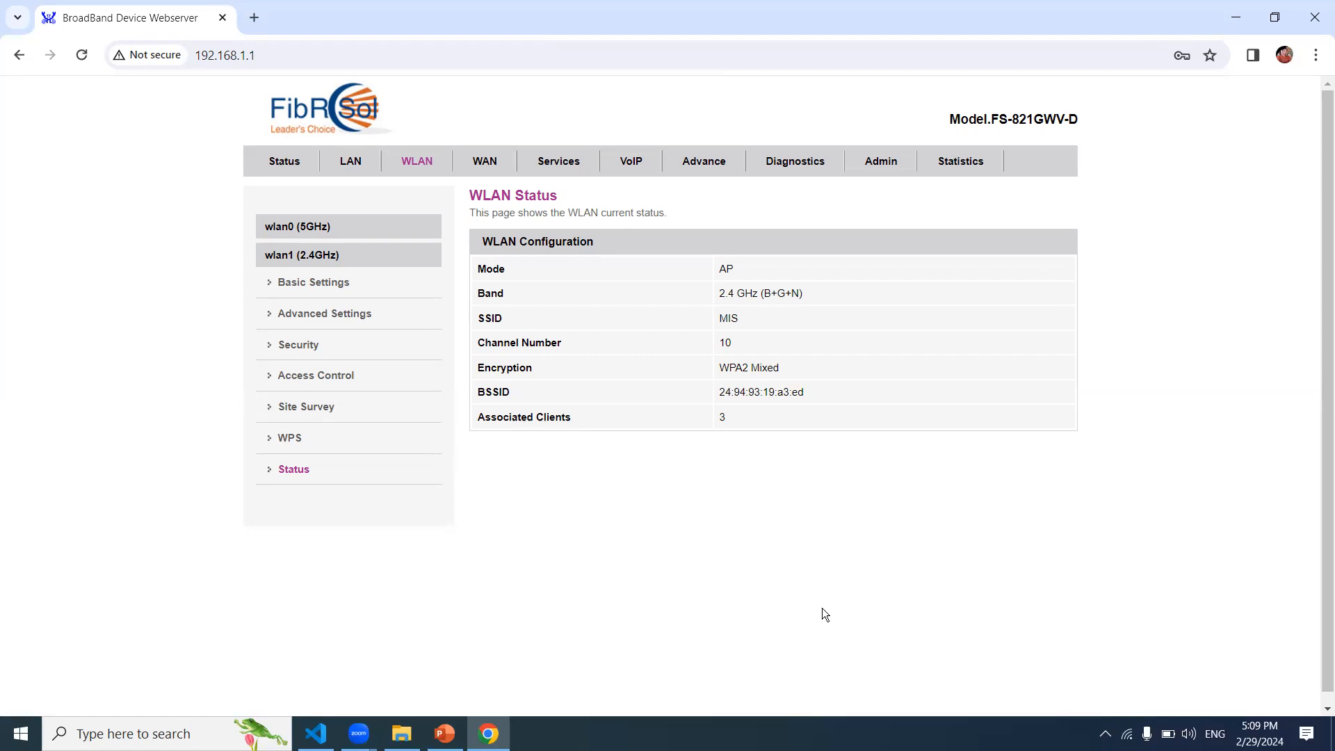
left_click(367, 228)
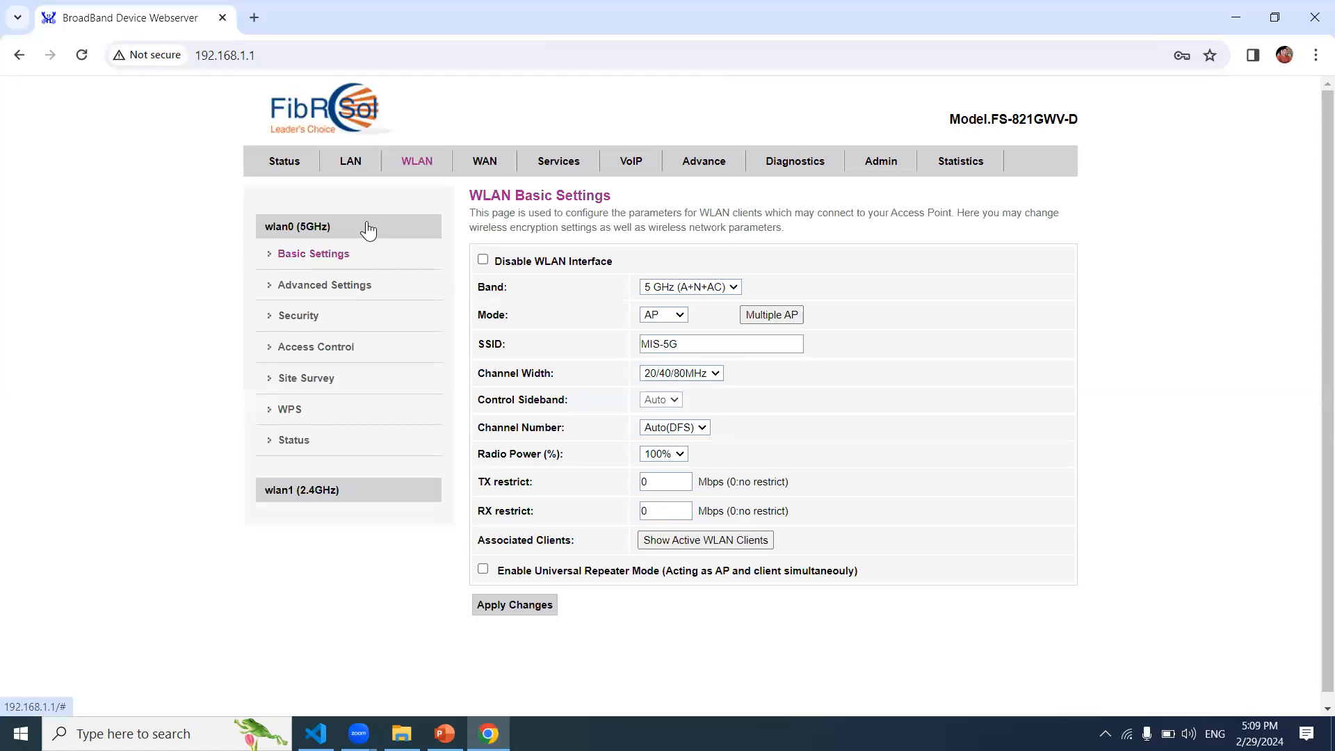
left_click(314, 492)
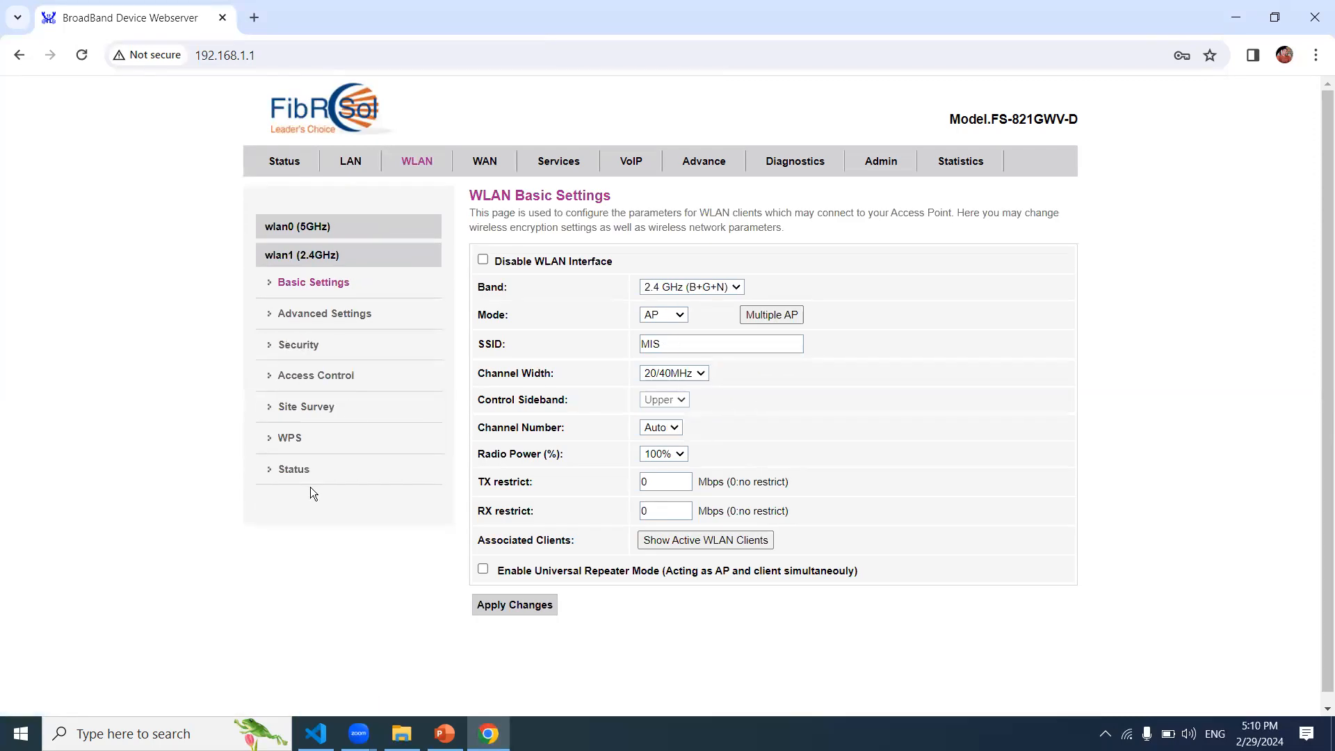
left_click(331, 229)
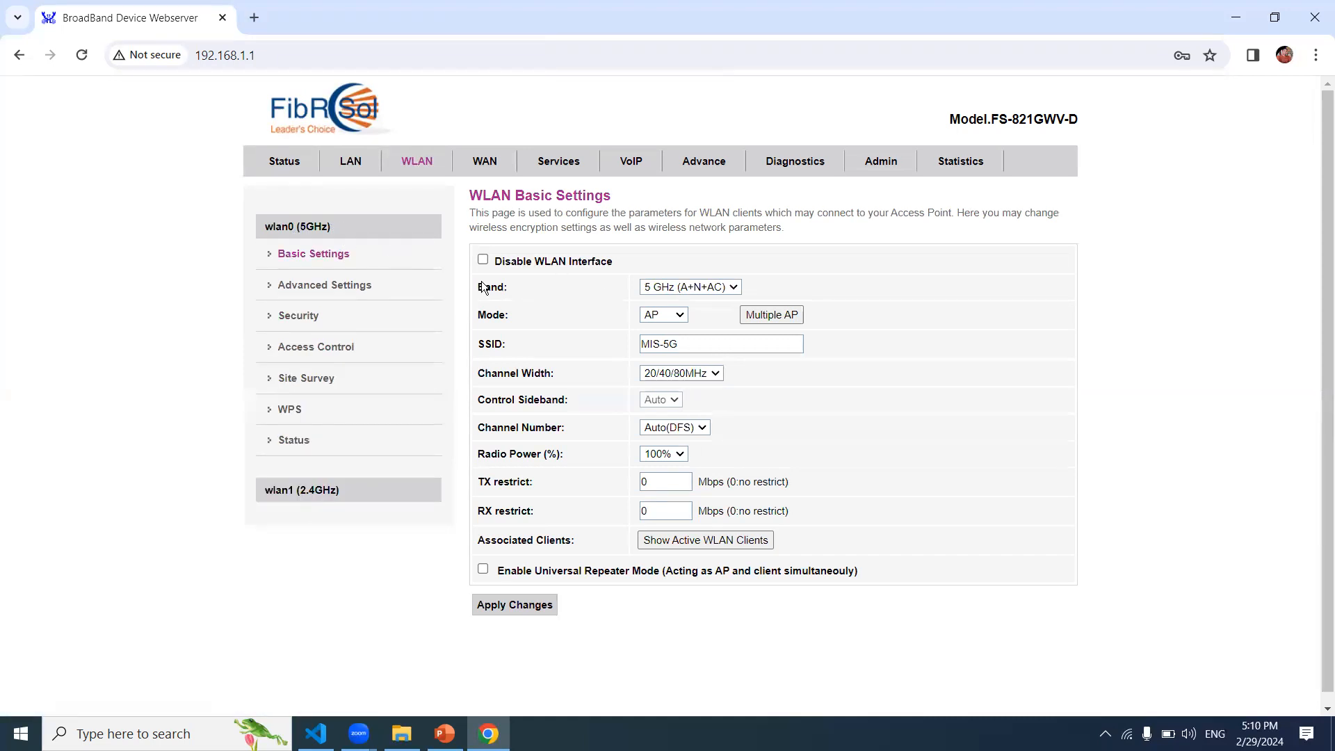
left_click(679, 314)
left_click(1097, 301)
Step: Show the Windows Wi-Fi flyout listing MIS-5G as connected and secured
left_click(710, 348)
left_click(1138, 735)
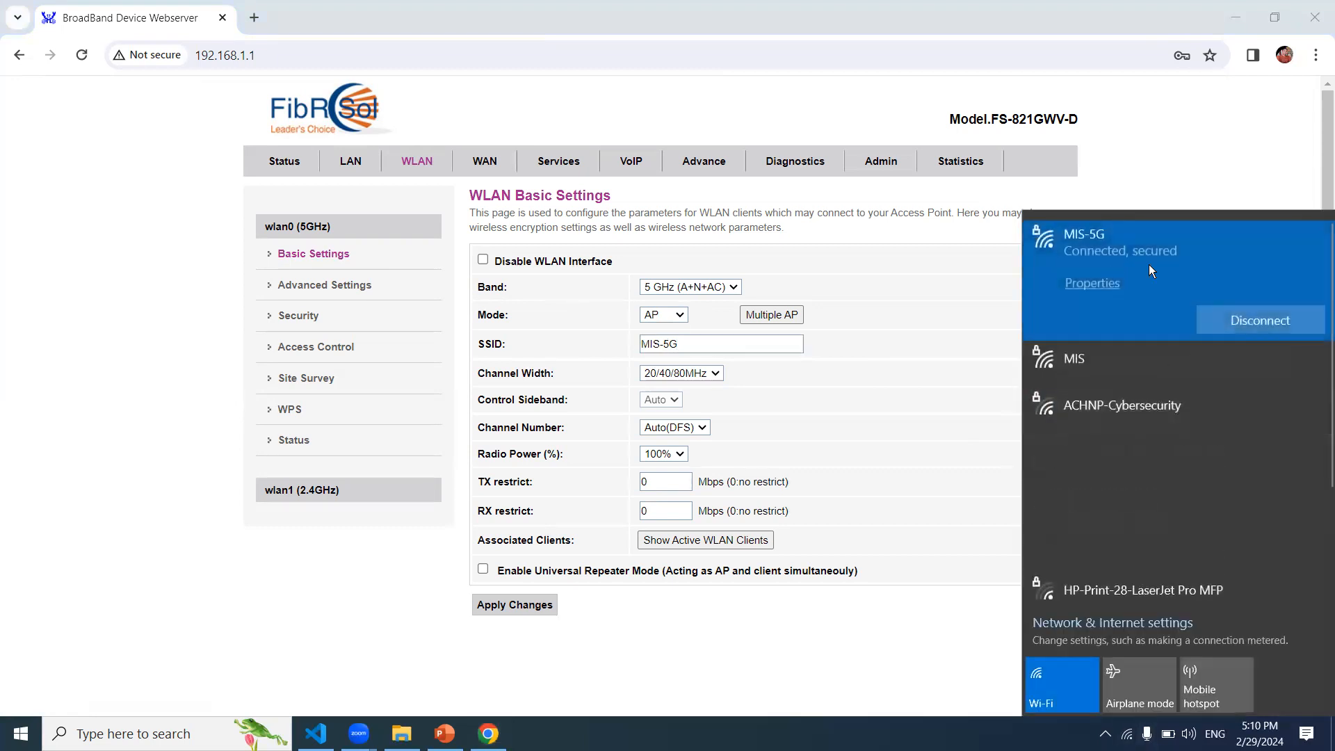
Step: Leave Channel Width at 20/40/80MHz and open the wlan0 Security settings for MIS-5G
left_click(701, 346)
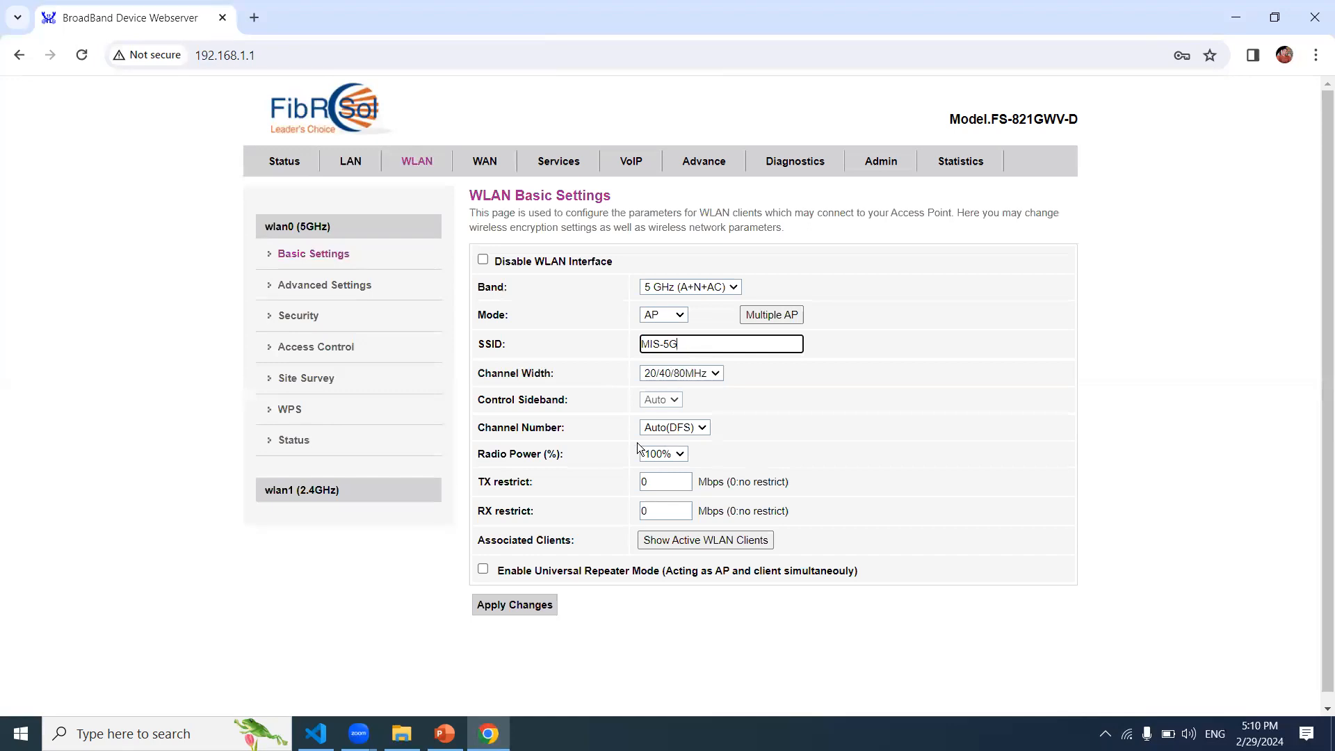
left_click(716, 376)
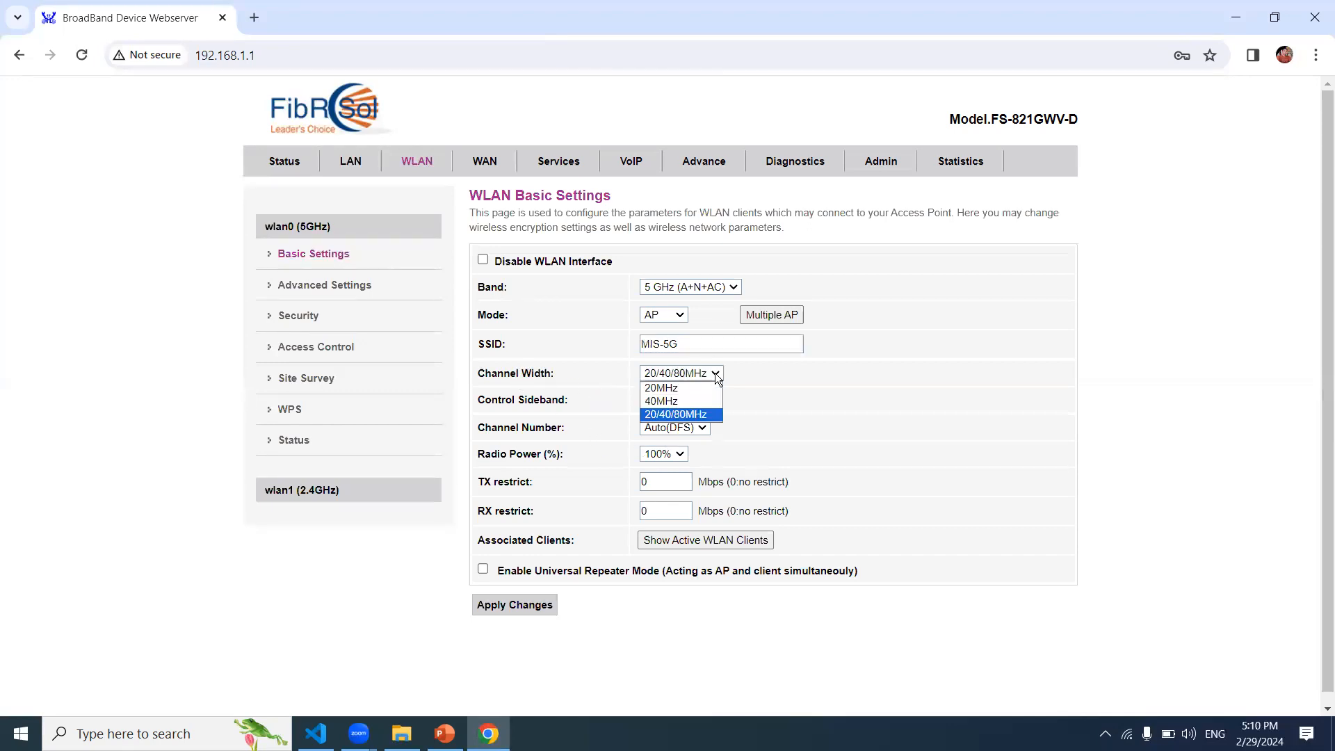
left_click(716, 376)
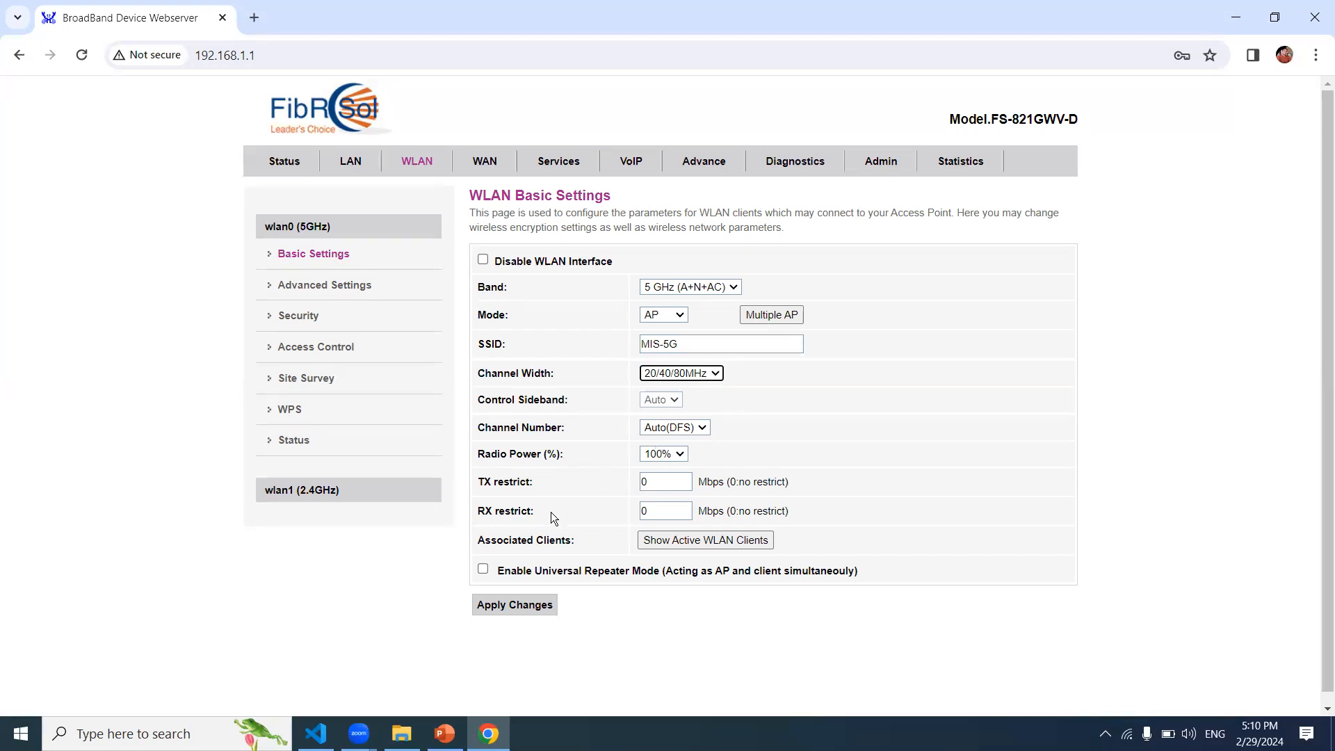
left_click(671, 659)
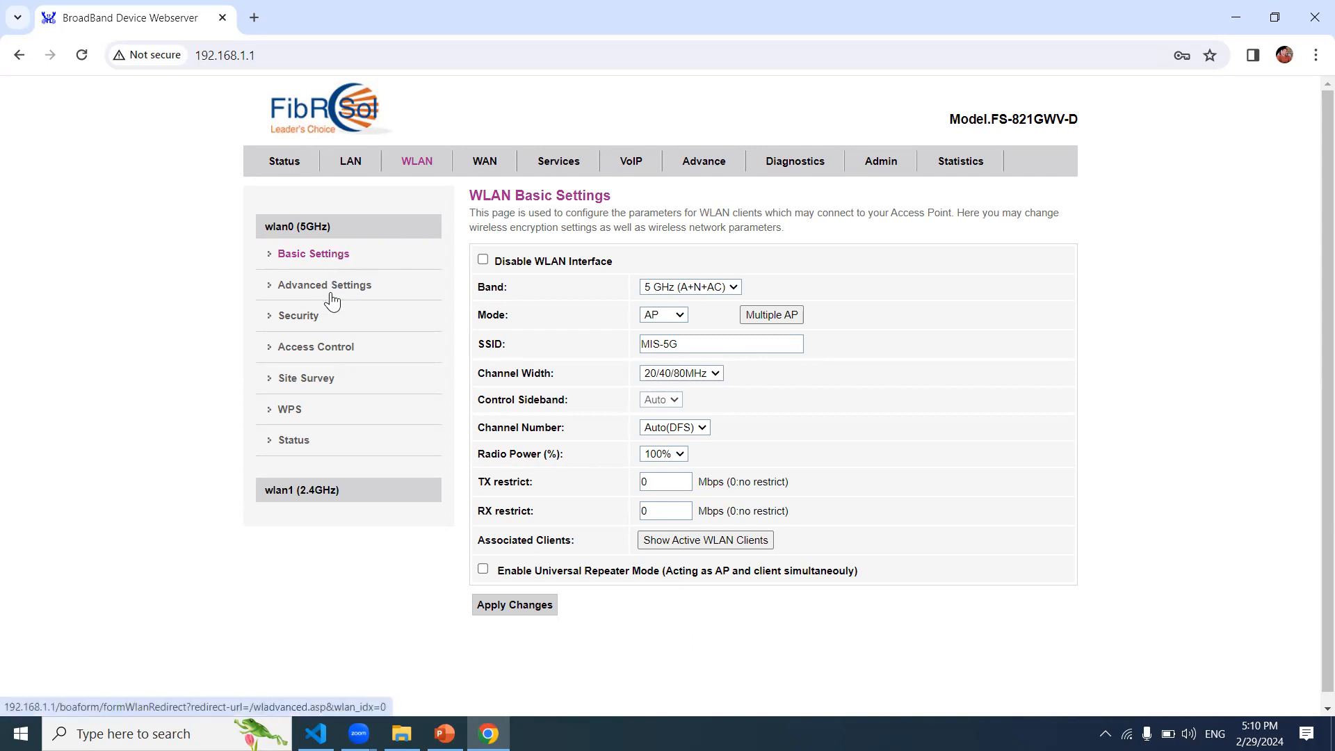
left_click(308, 324)
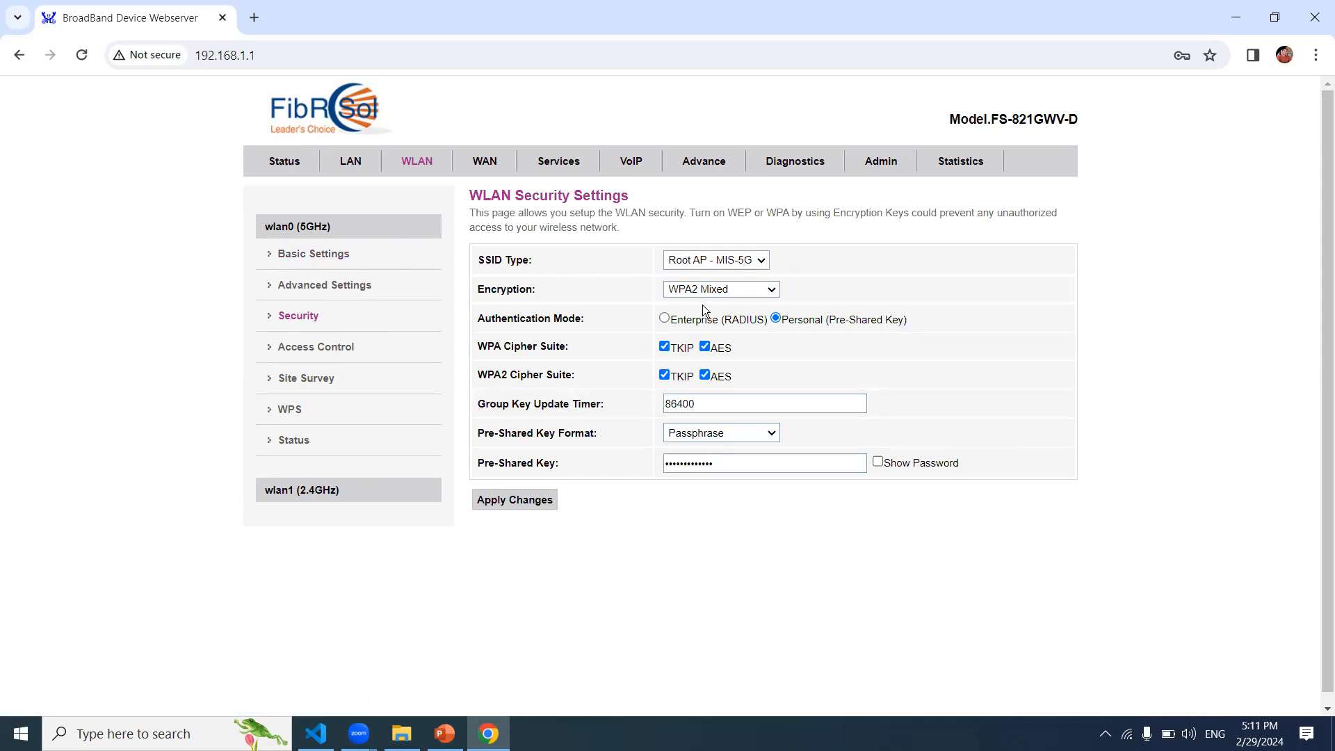
Step: Try WPA2 encryption for wlan0, then set it back to WPA2 Mixed
left_click(768, 293)
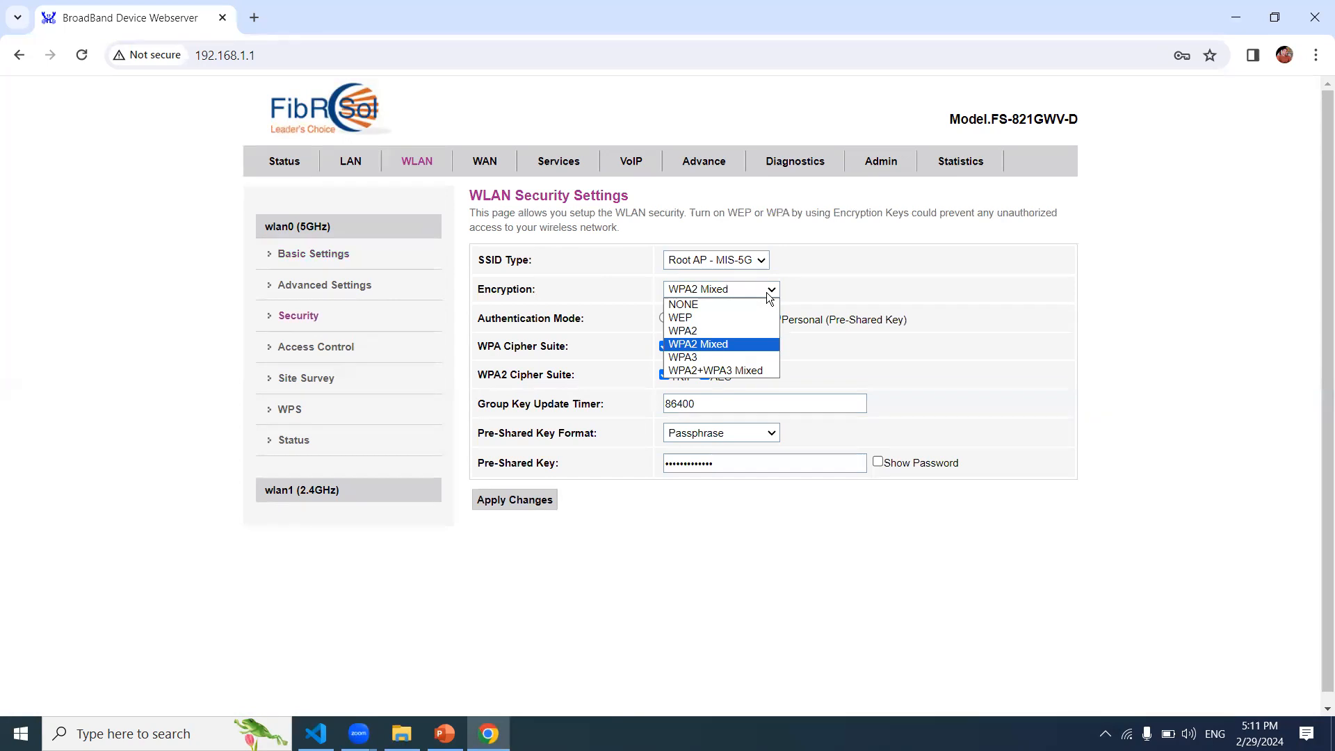
left_click(734, 330)
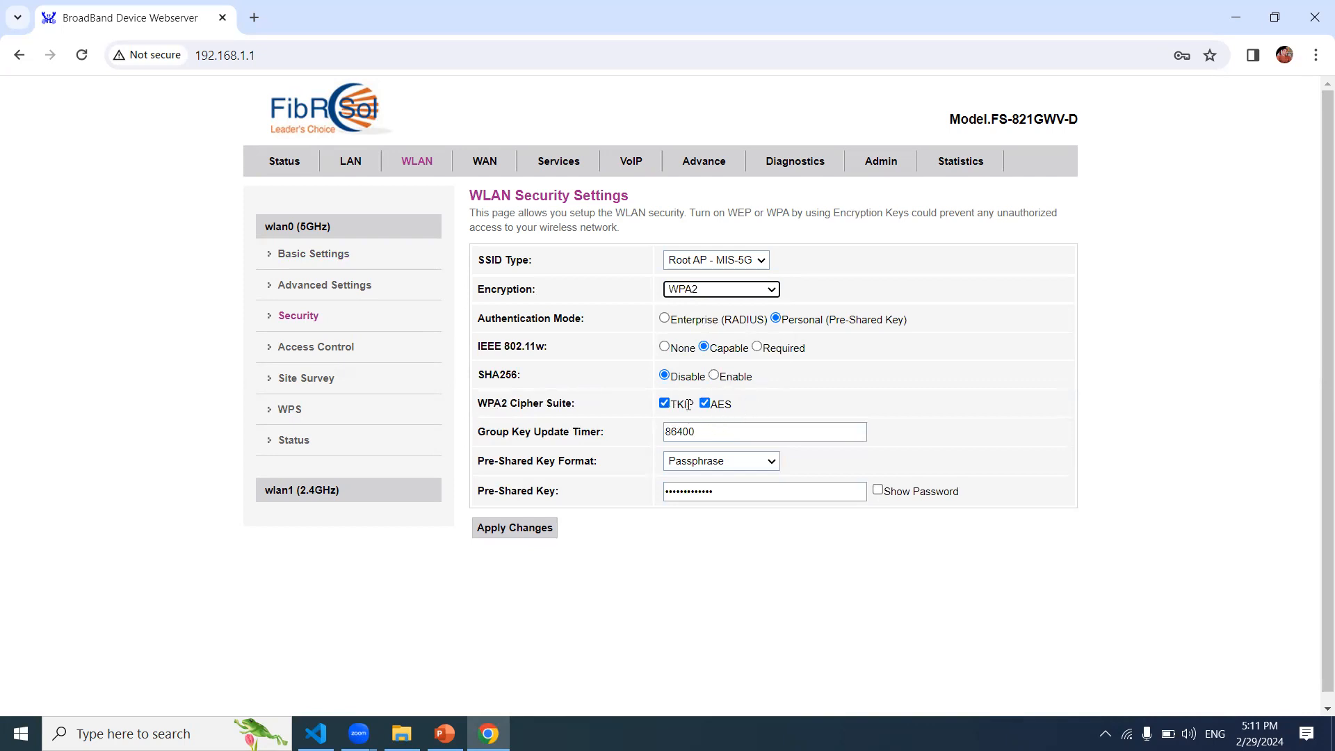
left_click(774, 293)
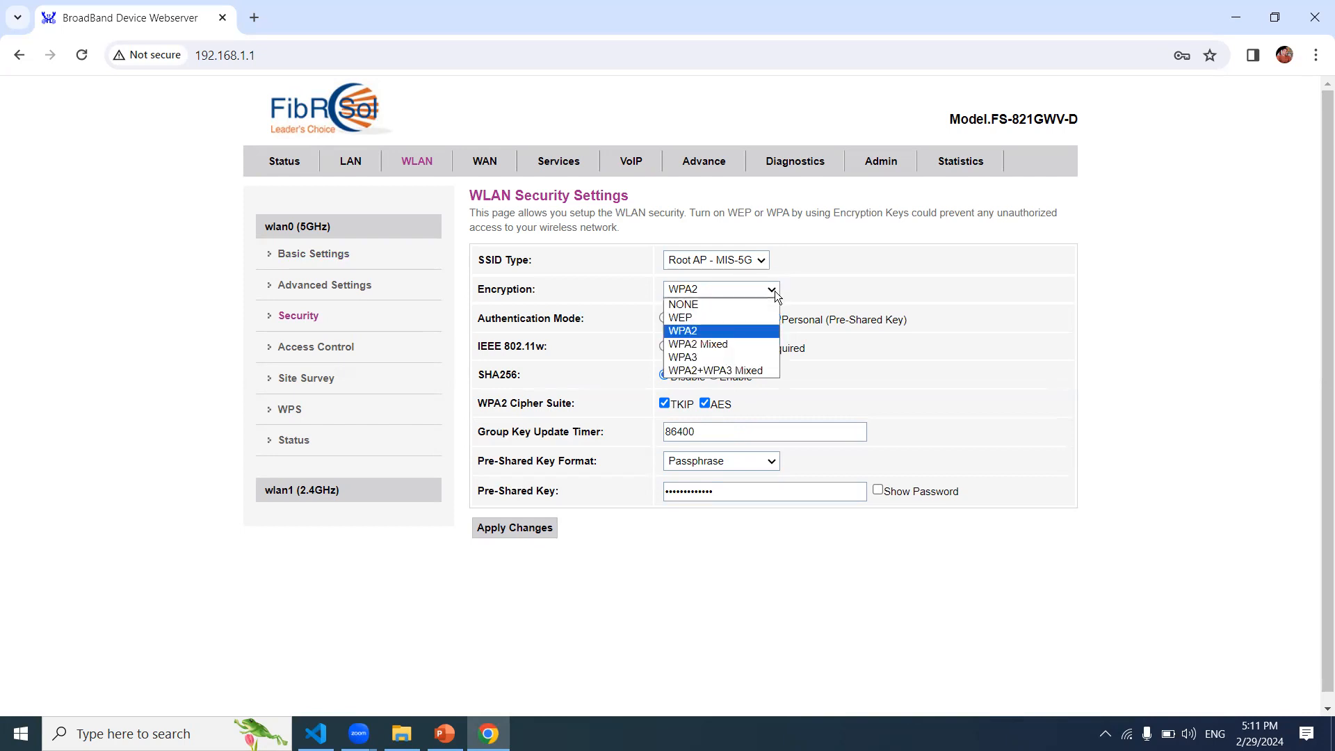
left_click(746, 344)
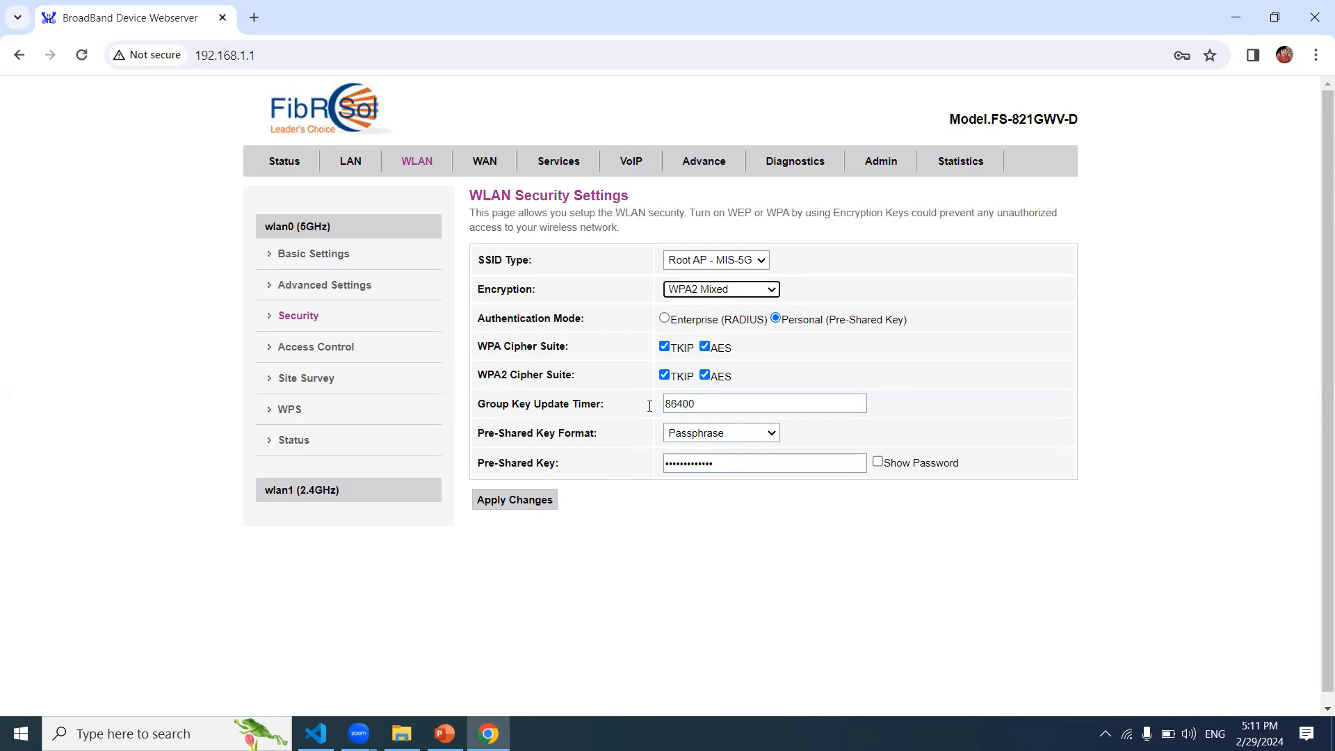
Step: Change the Pre-Shared Key Format from HEX (64 characters) to Passphrase, then click into and out of the key field
left_click(771, 434)
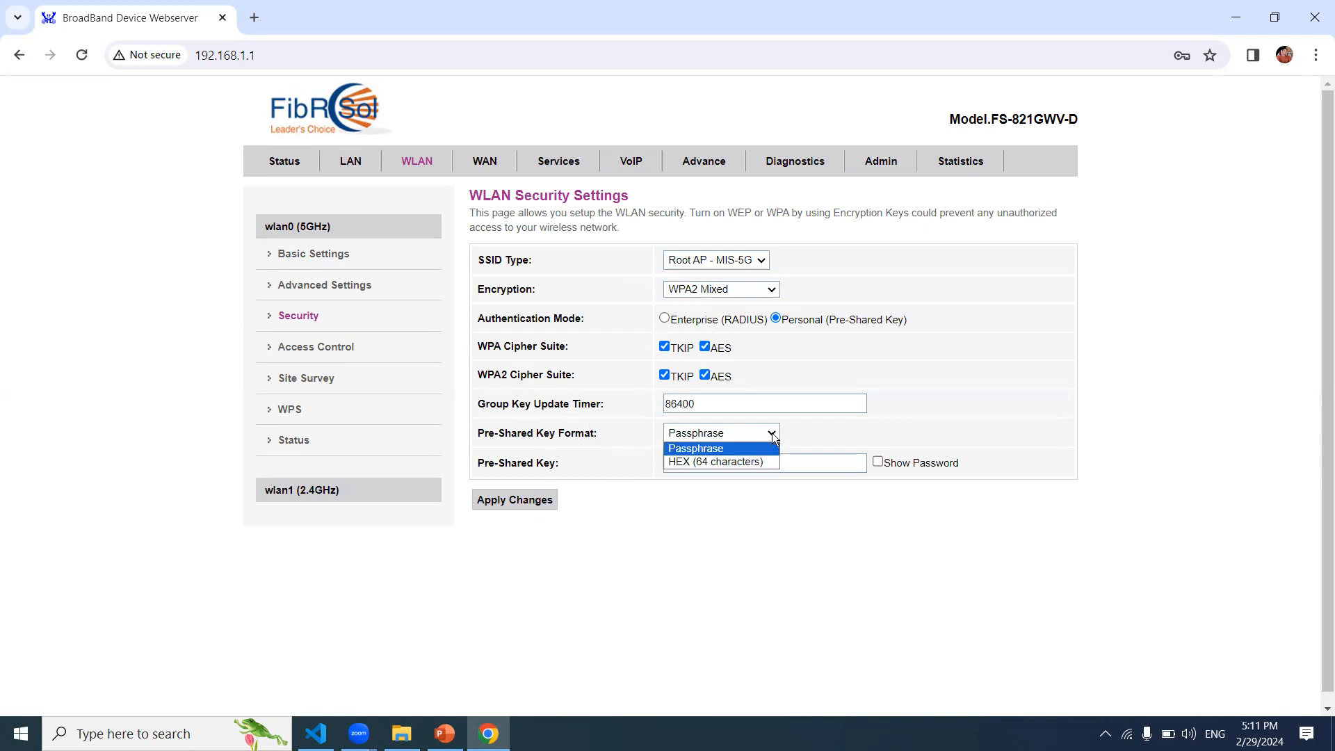
left_click(764, 461)
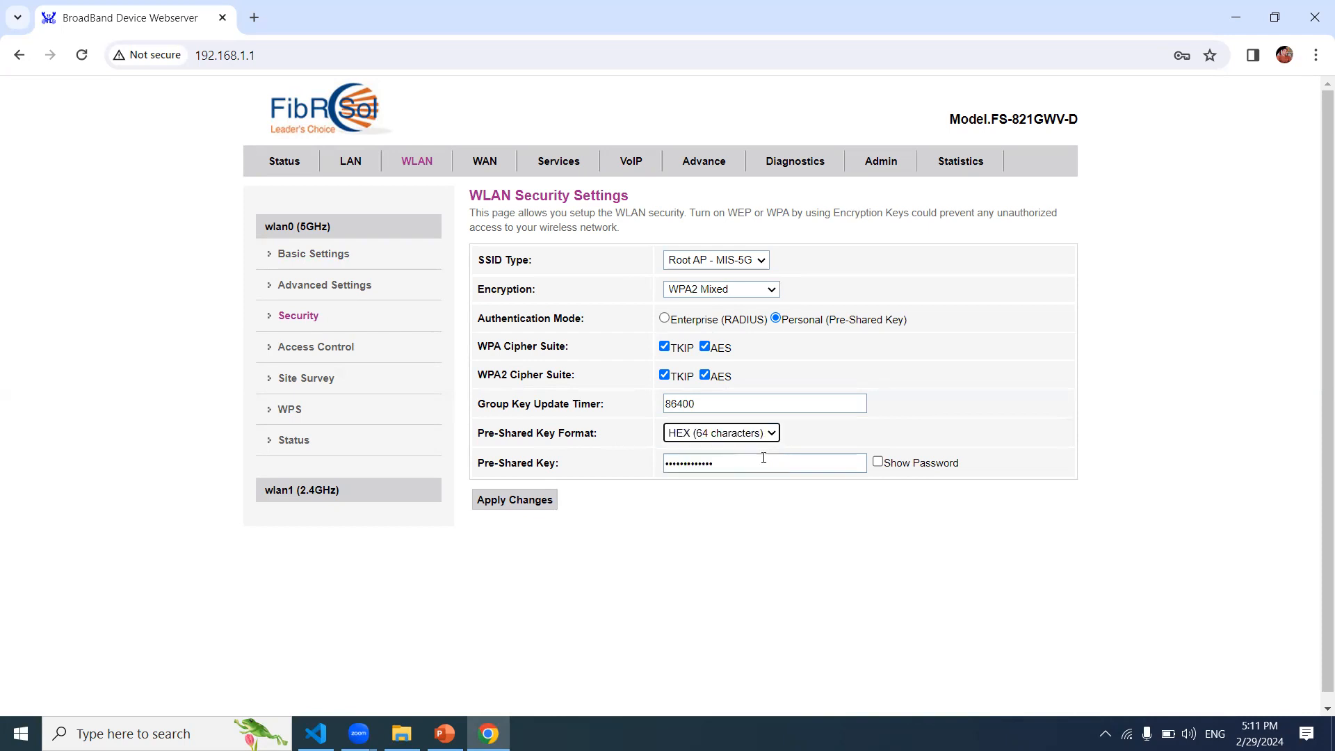
left_click(772, 434)
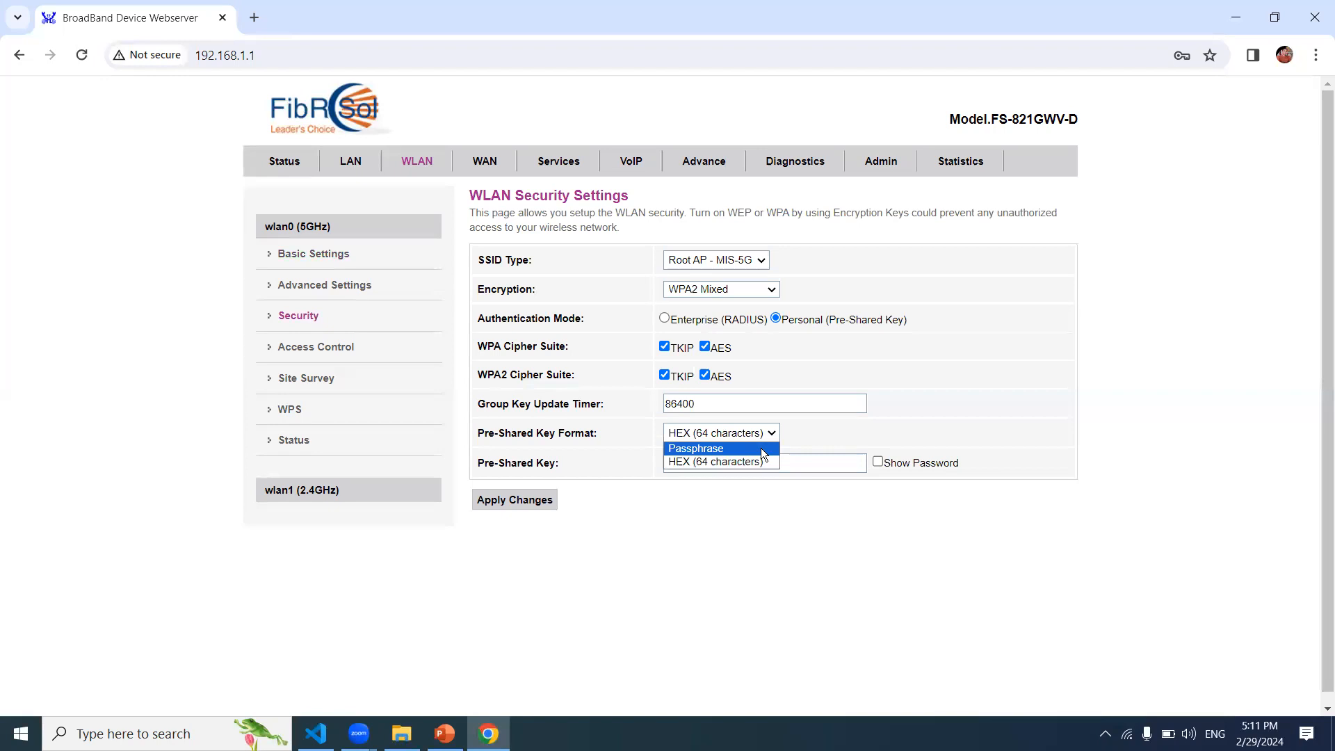
left_click(761, 450)
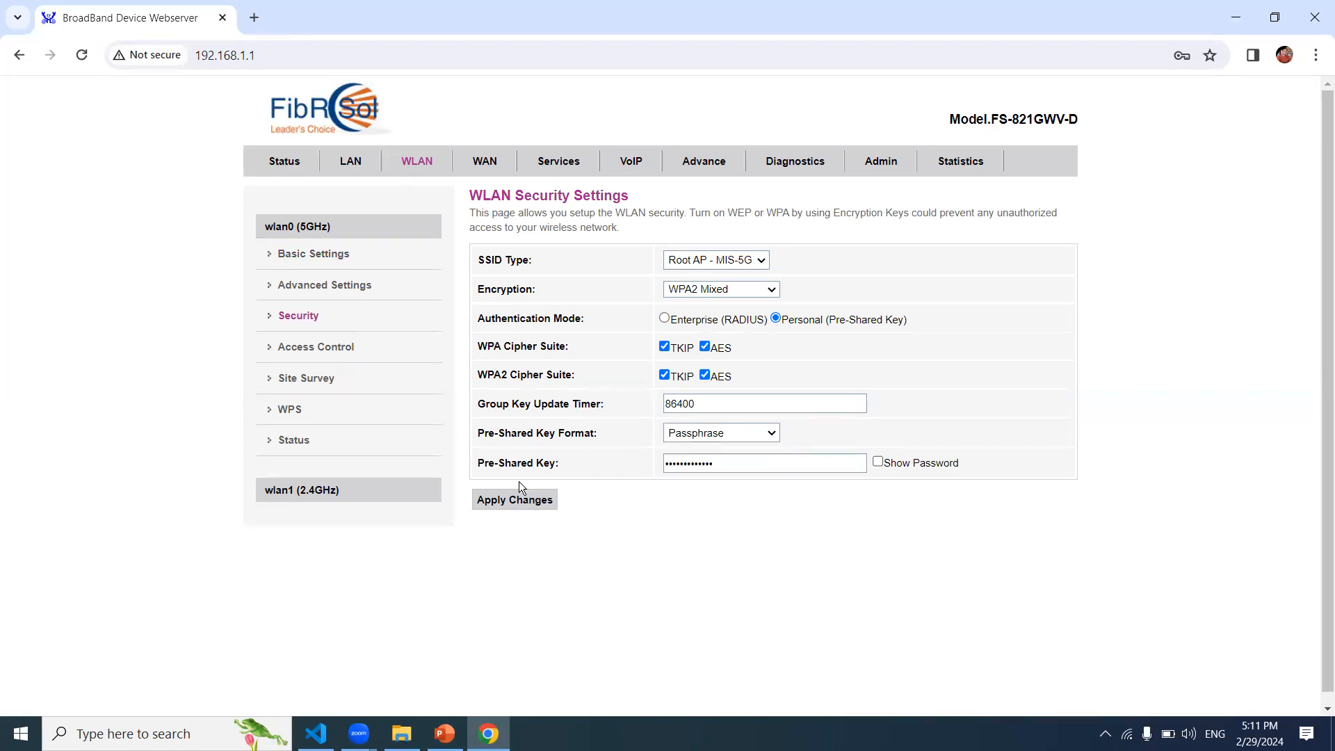
left_click(743, 470)
left_click(799, 528)
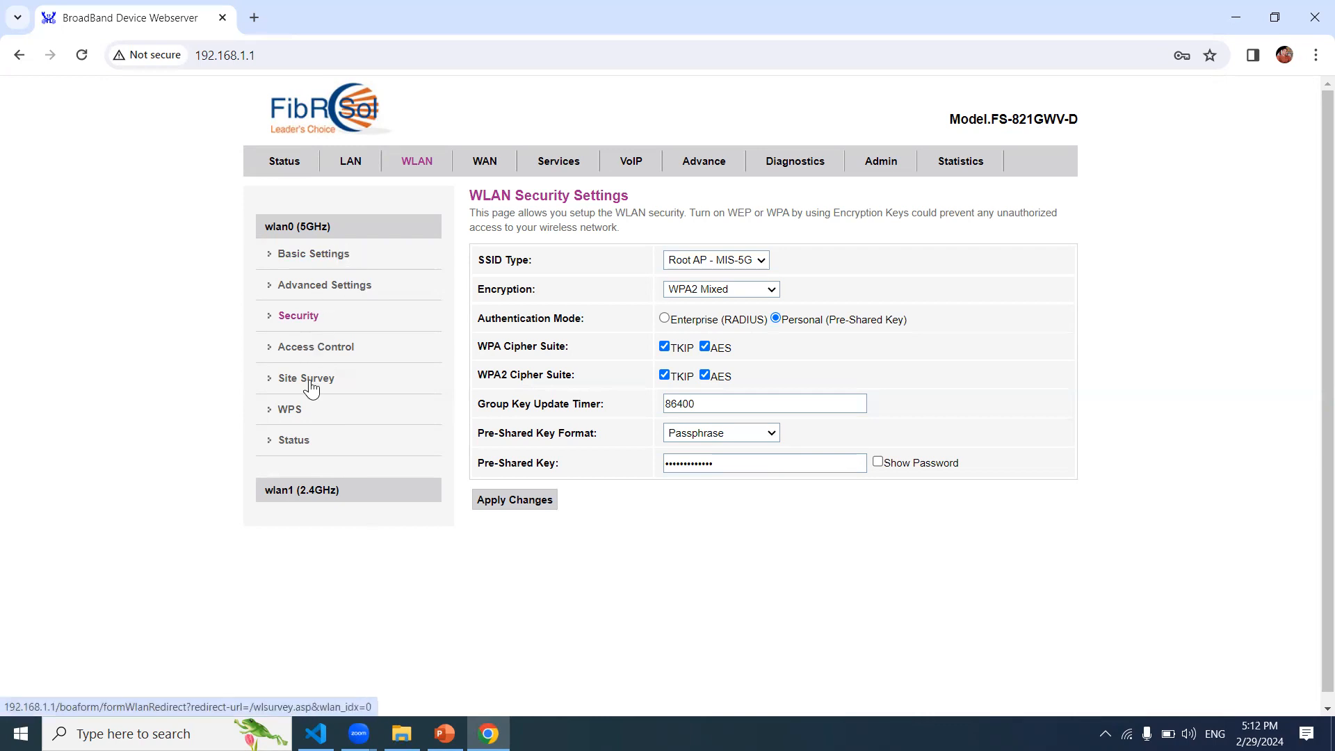
Step: In 5 GHz Advanced Settings, try disabling Broadcast SSID, keep it Enabled, then show nearby Wi-Fi networks
left_click(355, 290)
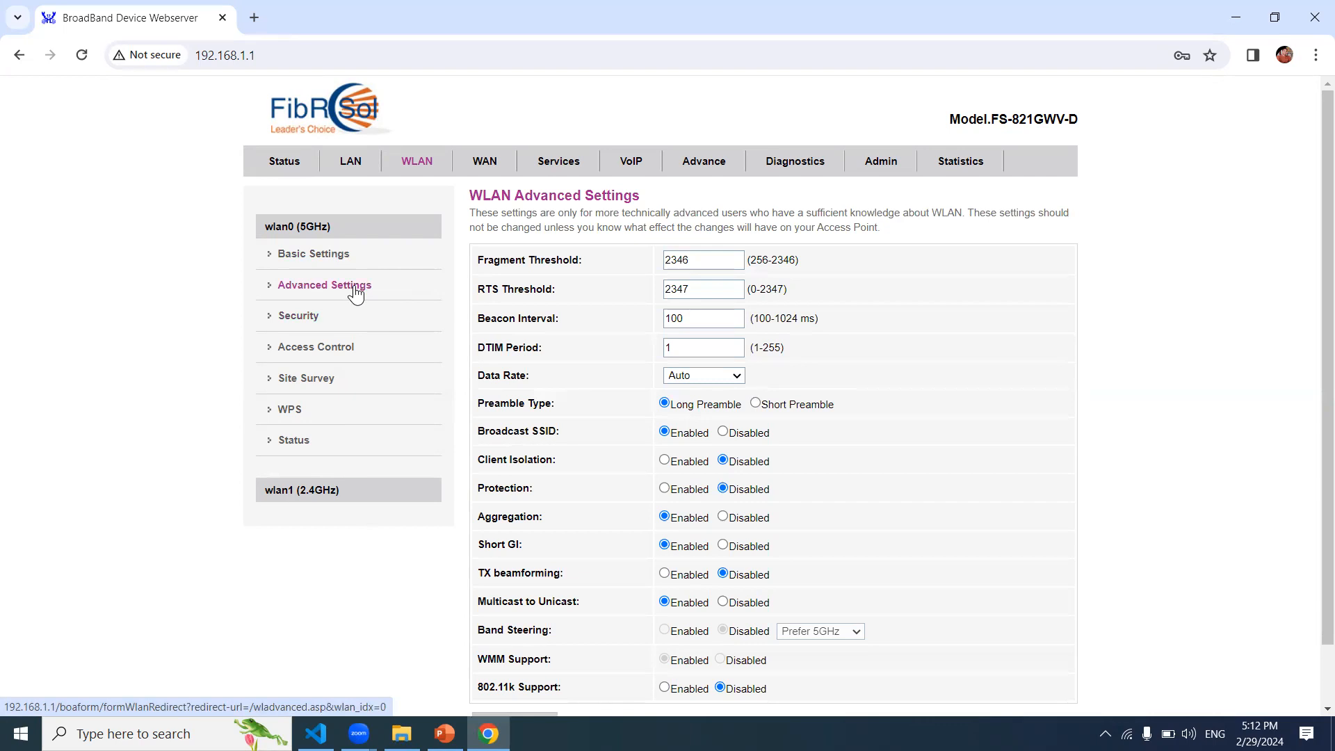
left_click_drag(1324, 376, 1323, 691)
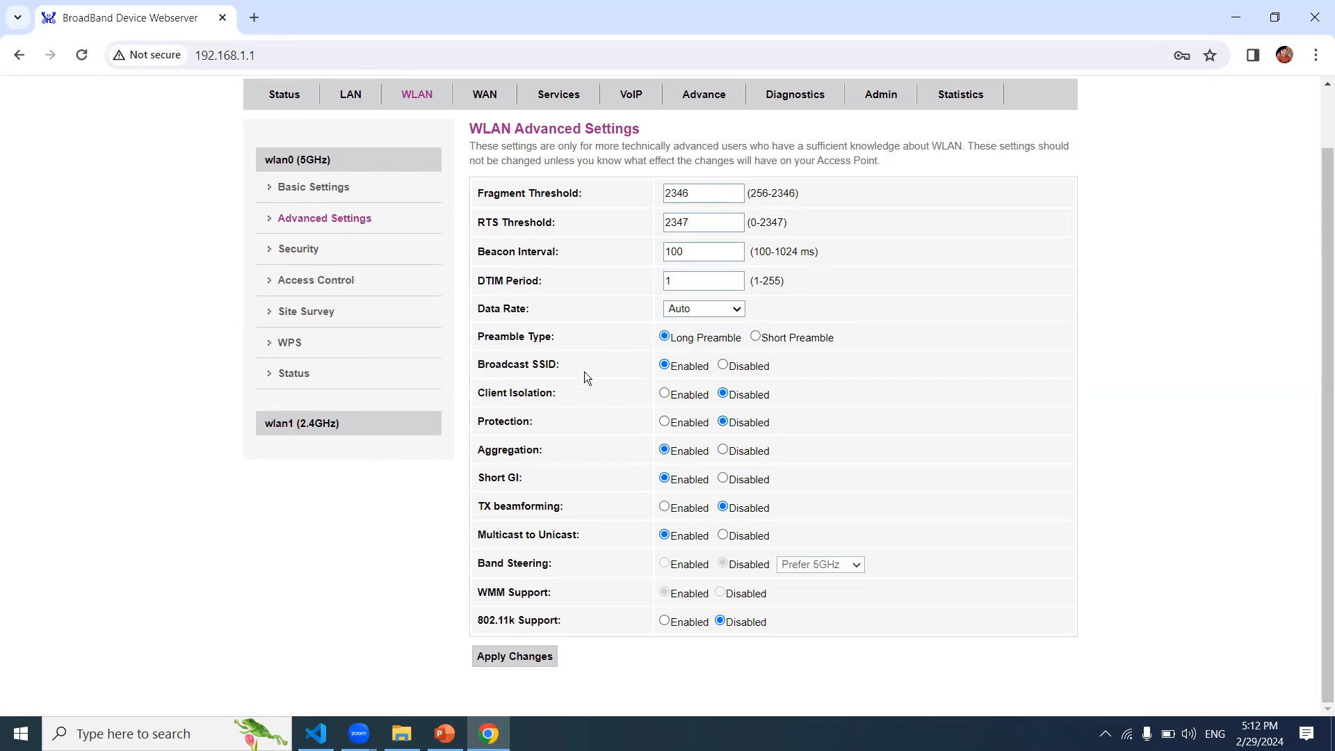
left_click(722, 364)
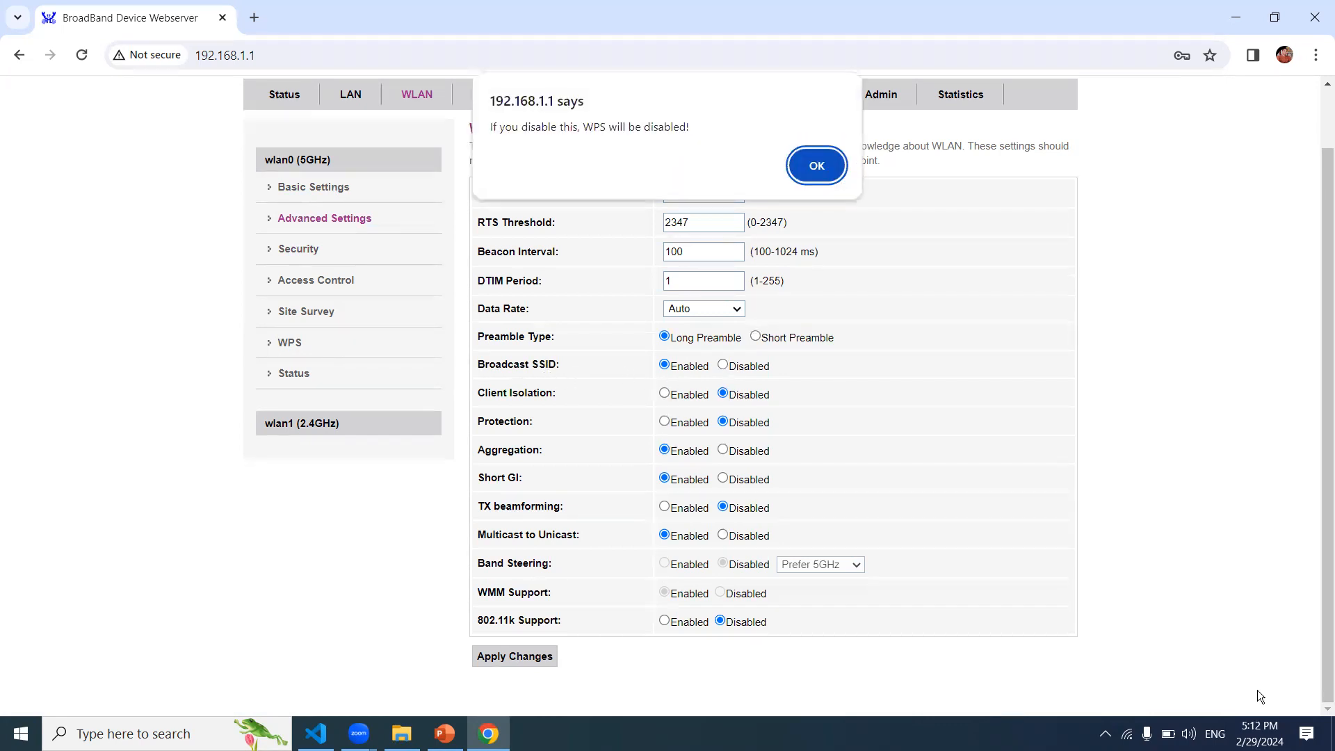
left_click(1146, 733)
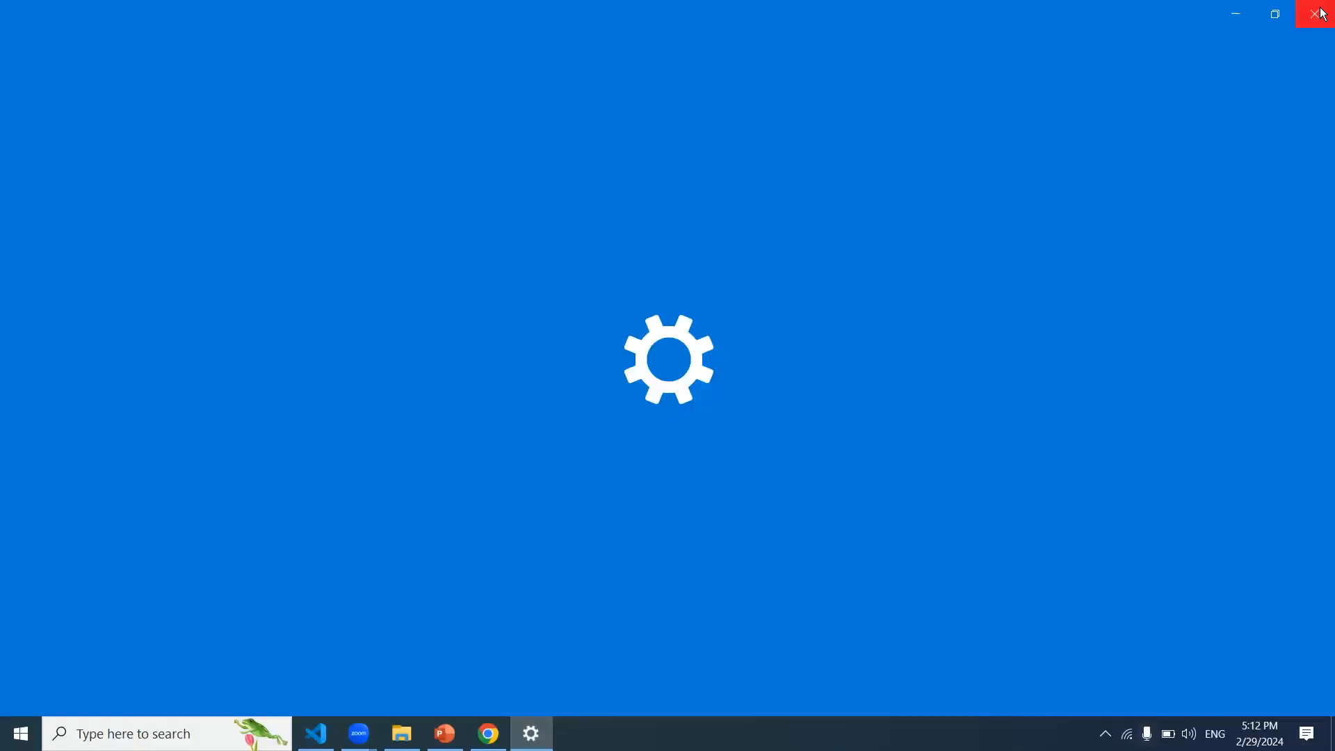
left_click(1321, 14)
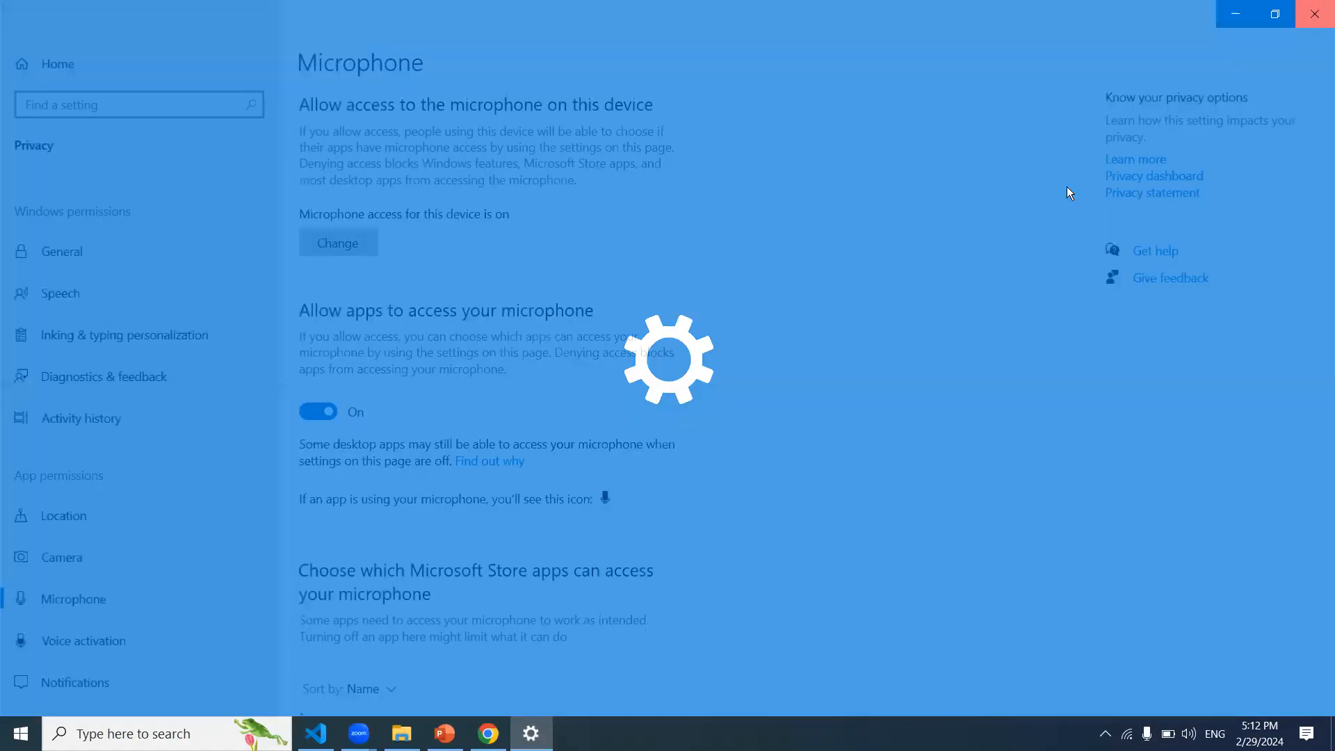
left_click(817, 162)
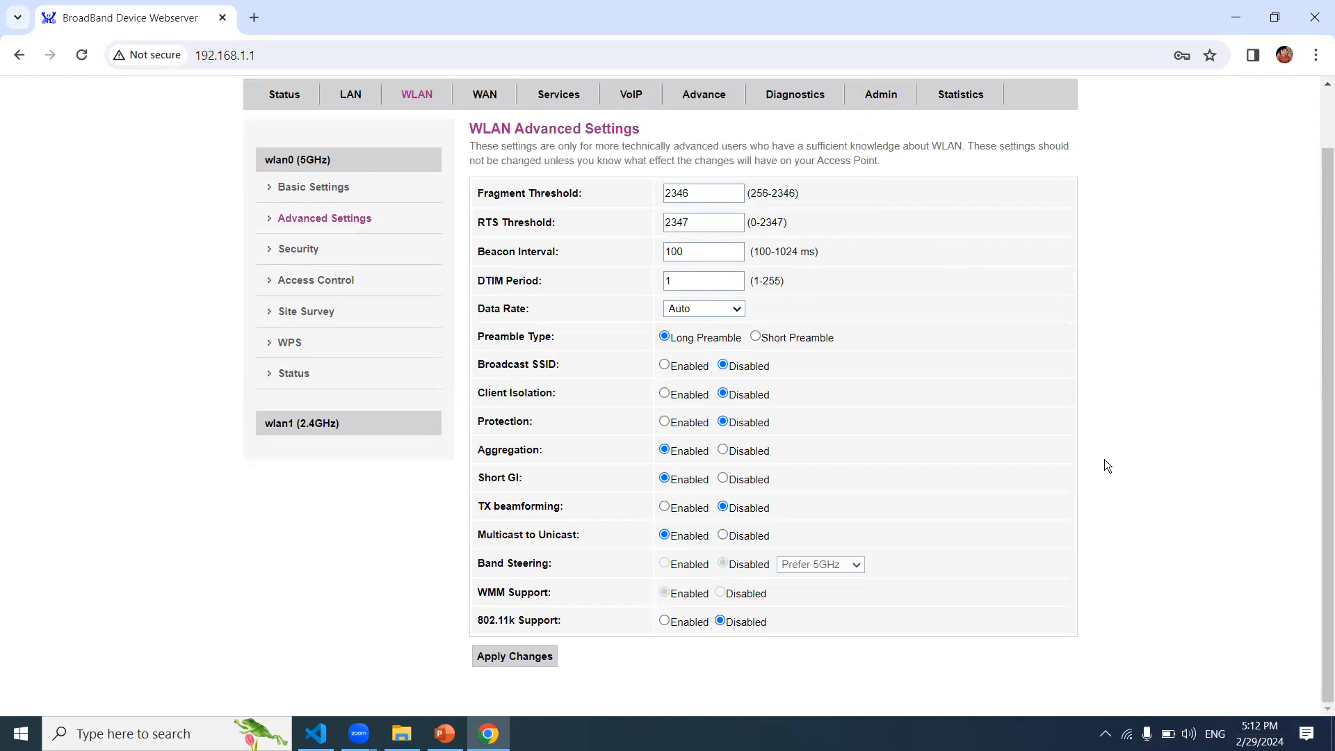
left_click(665, 367)
left_click(1127, 735)
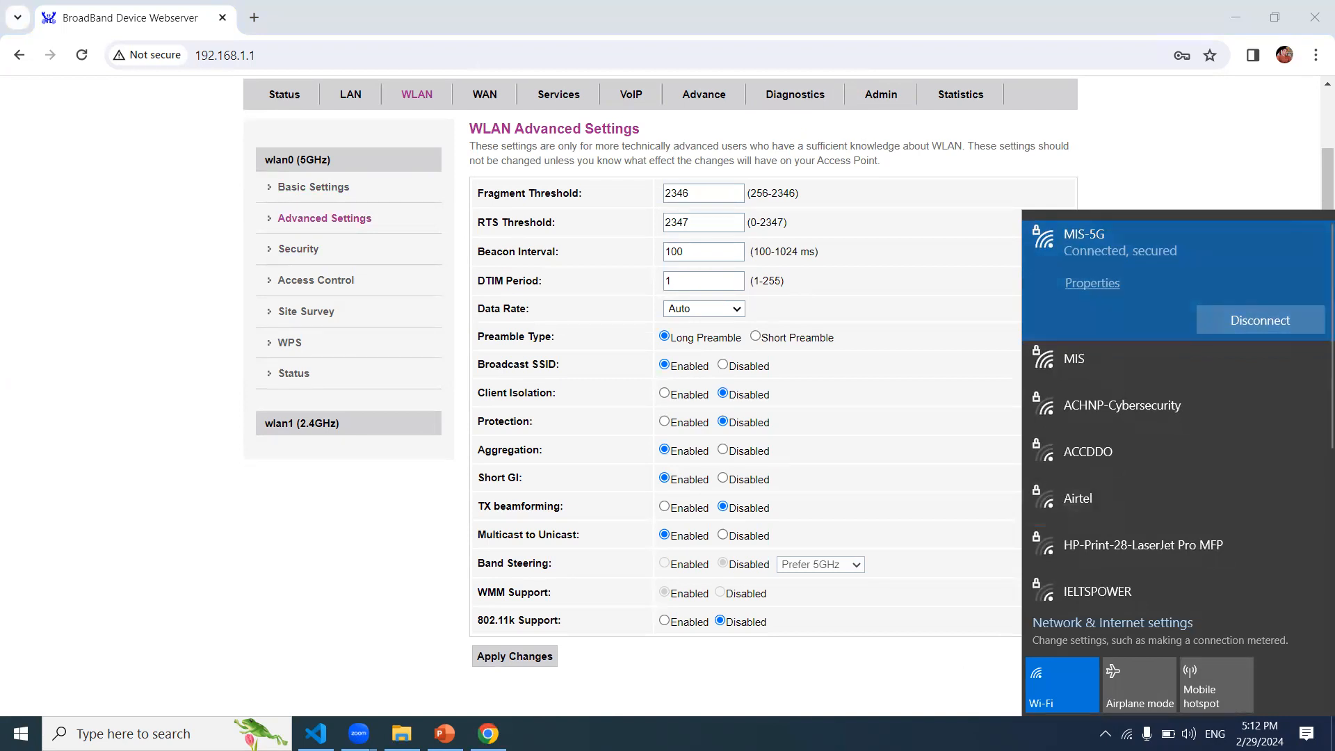
Step: Open Windows Network & Internet settings and go to the Wi-Fi known networks list
left_click(911, 714)
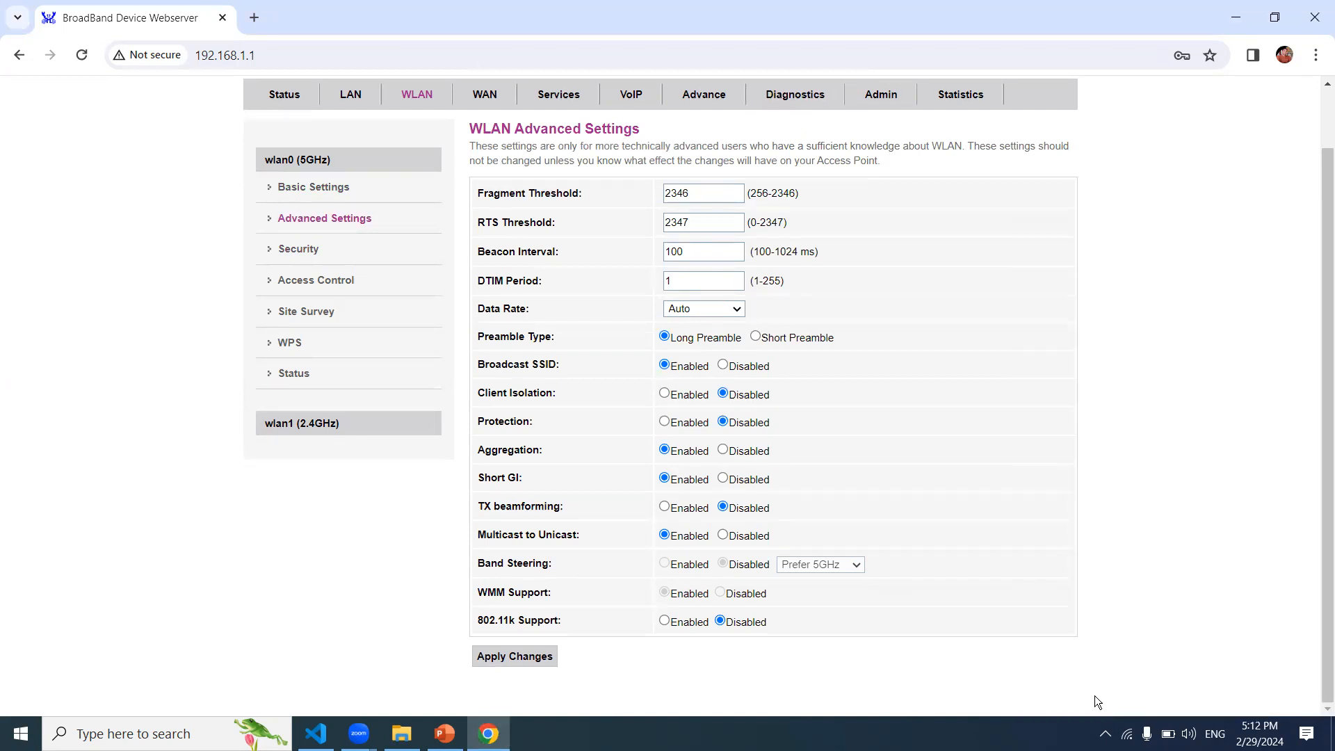
left_click(1126, 733)
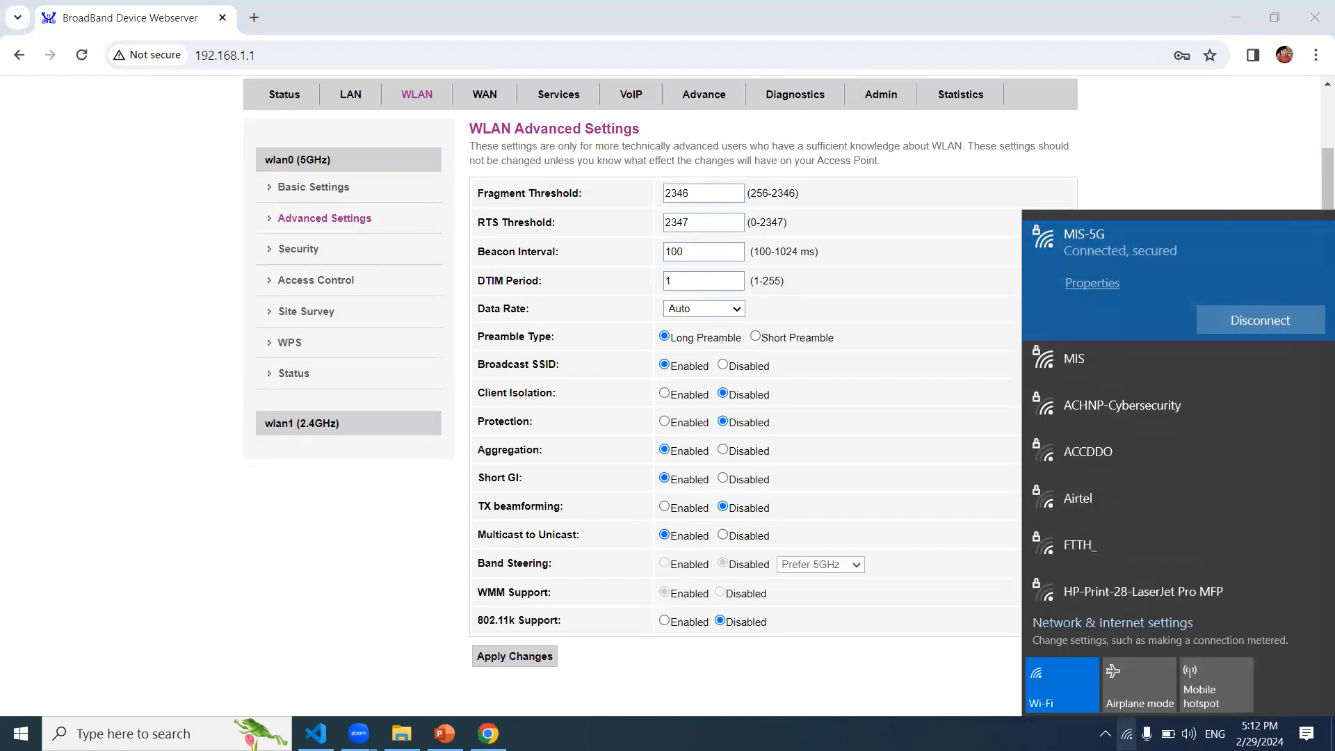
right_click(1126, 734)
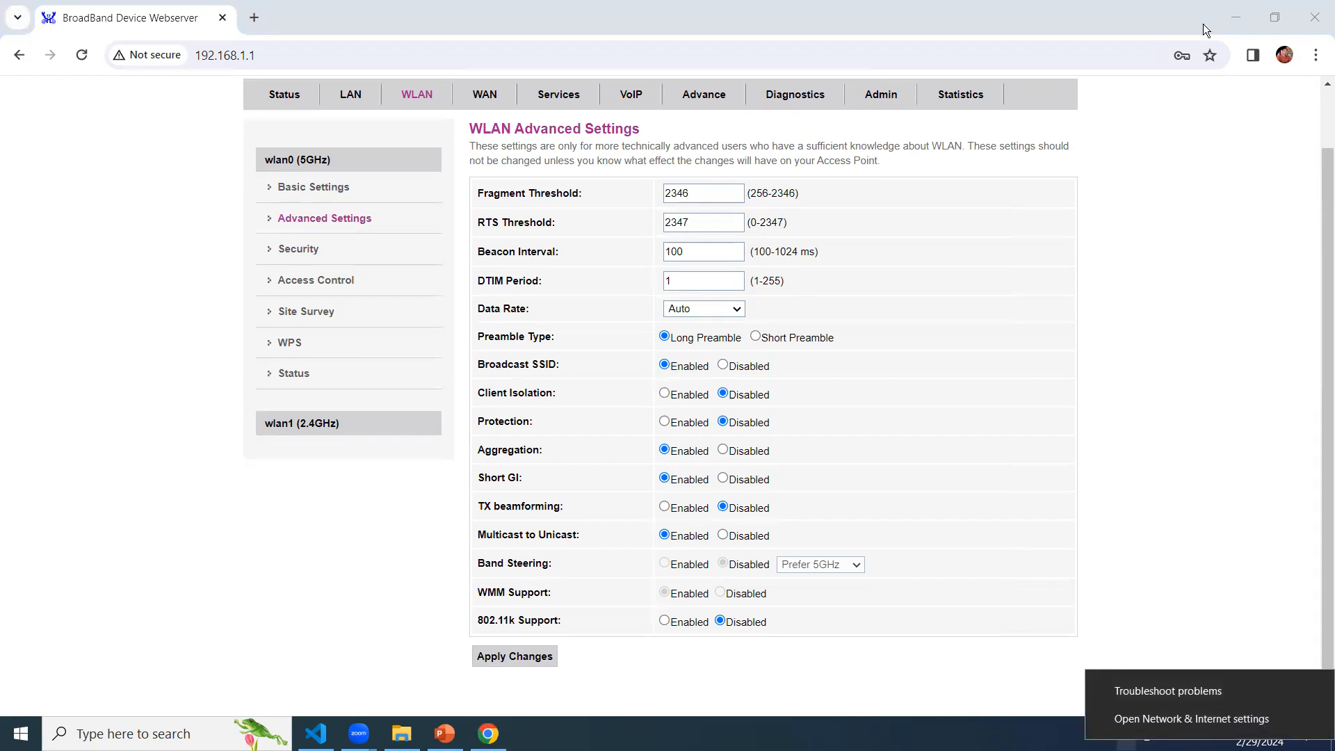
left_click(1235, 17)
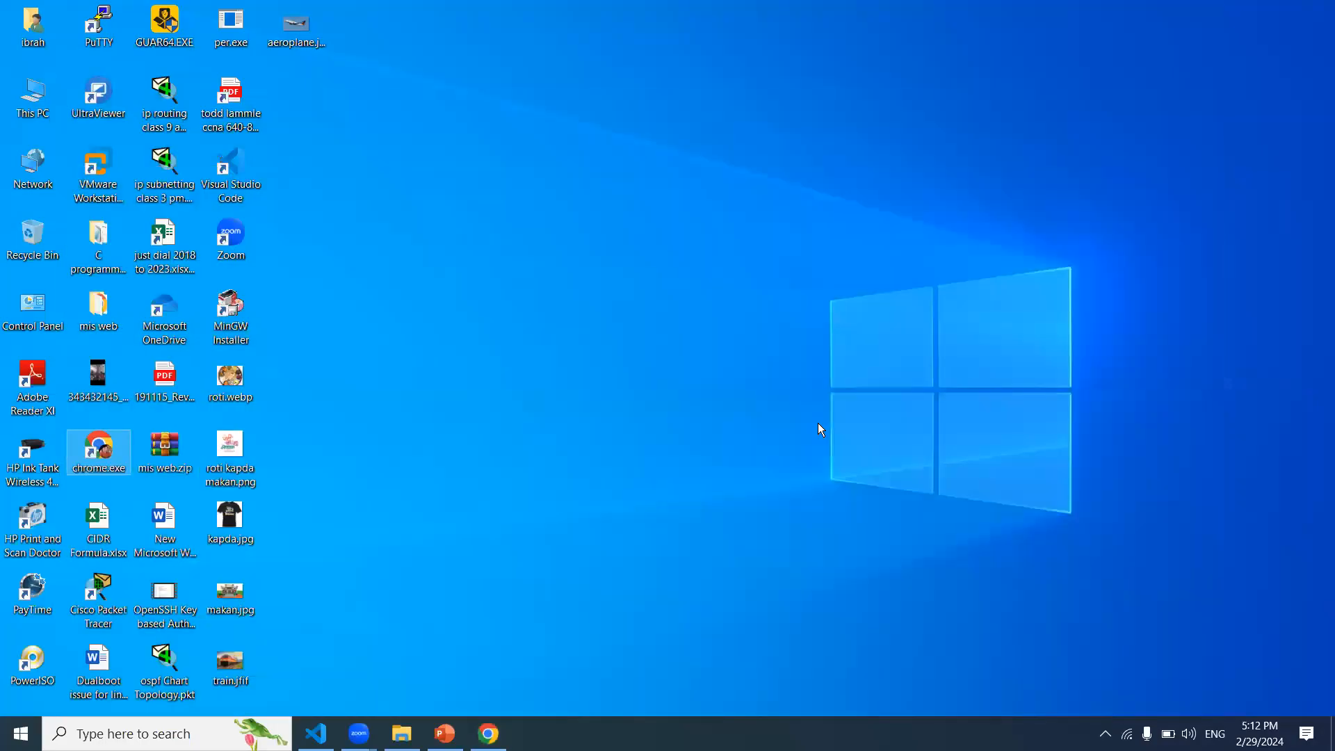
right_click(1126, 733)
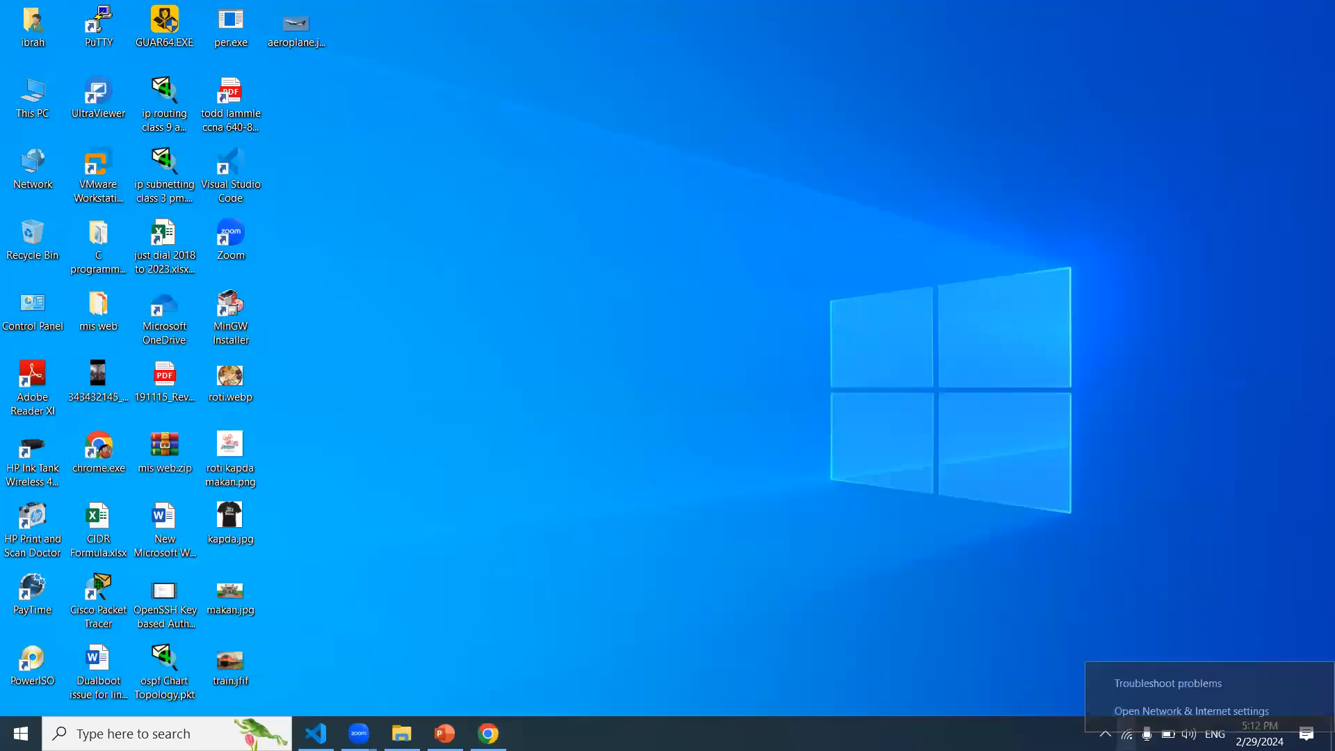
left_click(1154, 713)
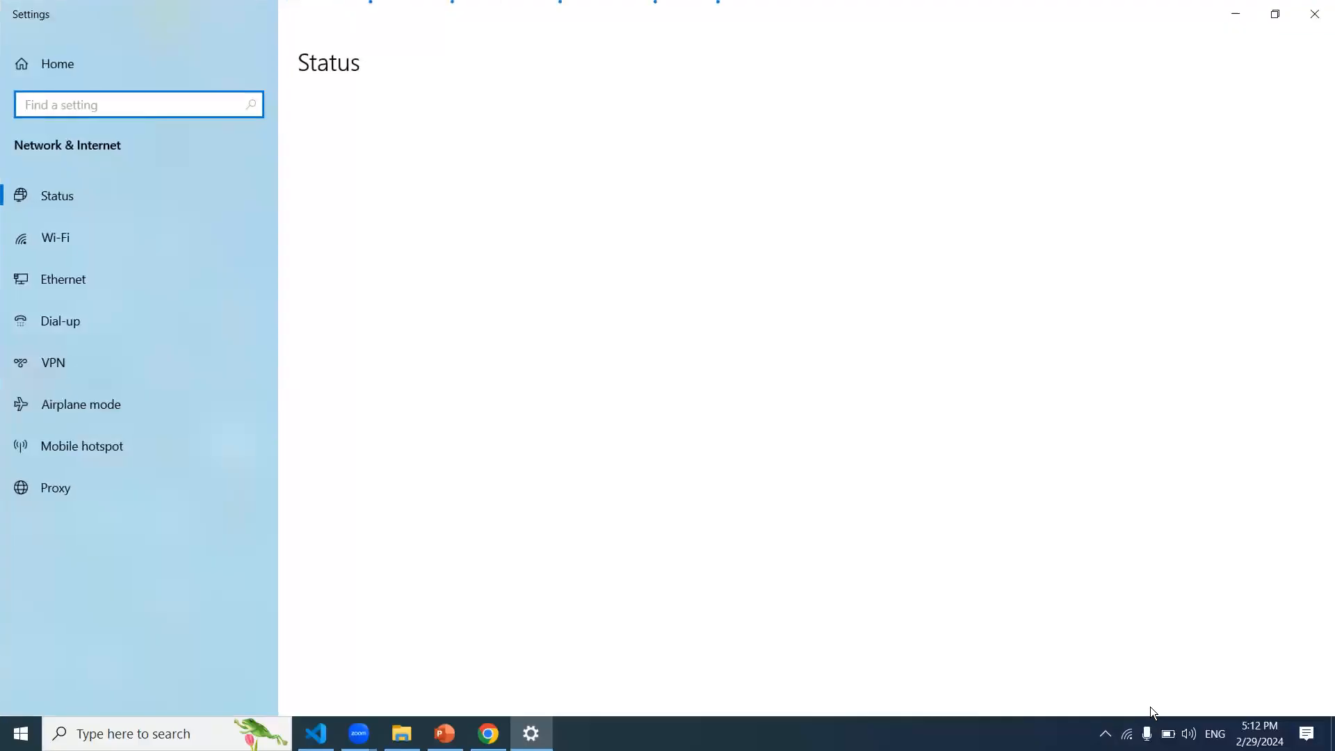
left_click(96, 229)
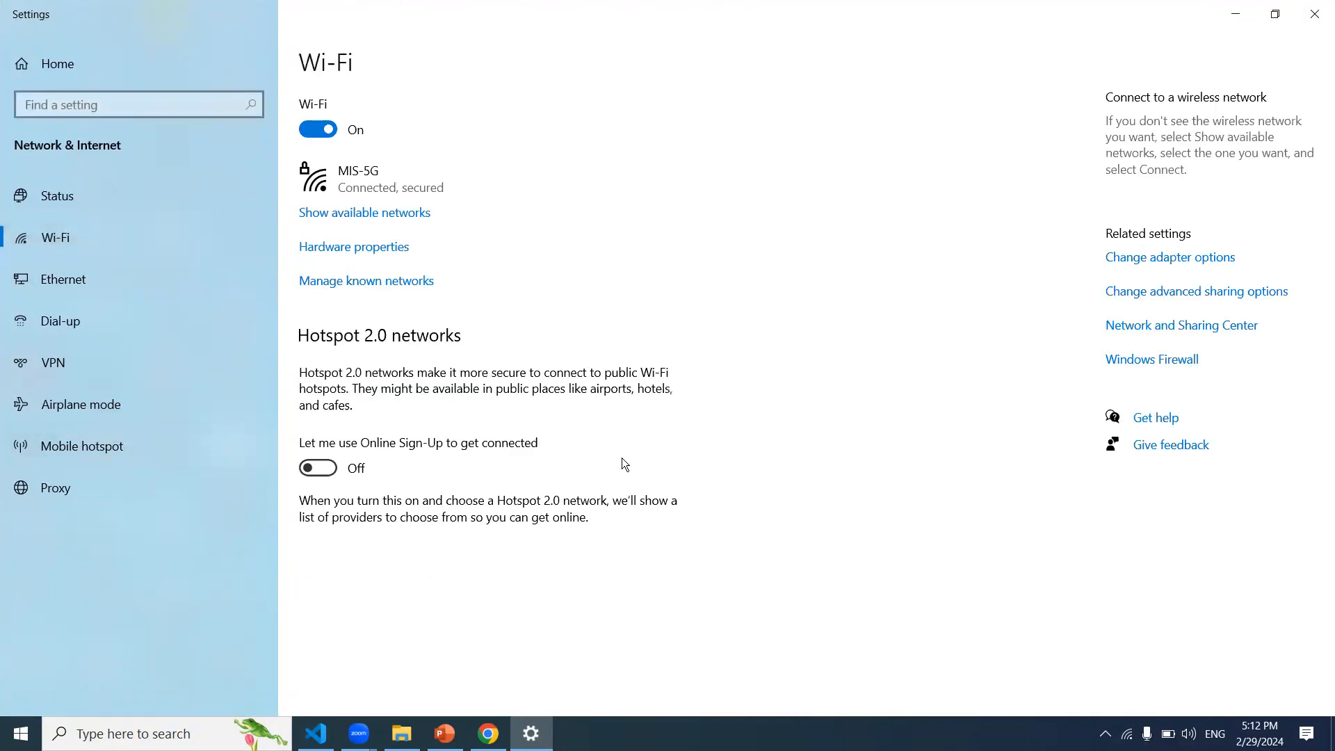
left_click(380, 282)
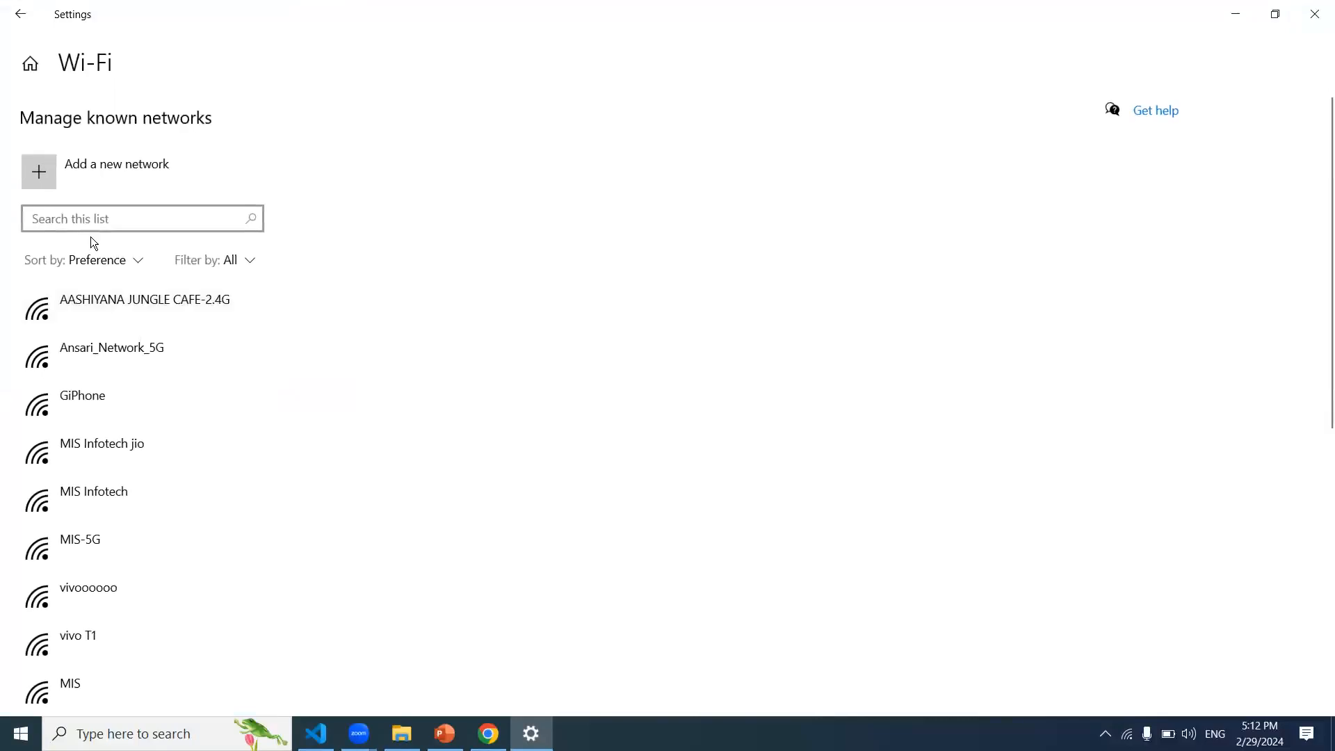
Step: Start a new network, try WPA2-Enterprise AES and WPA2-Personal AES, then cancel and close Settings
left_click(129, 169)
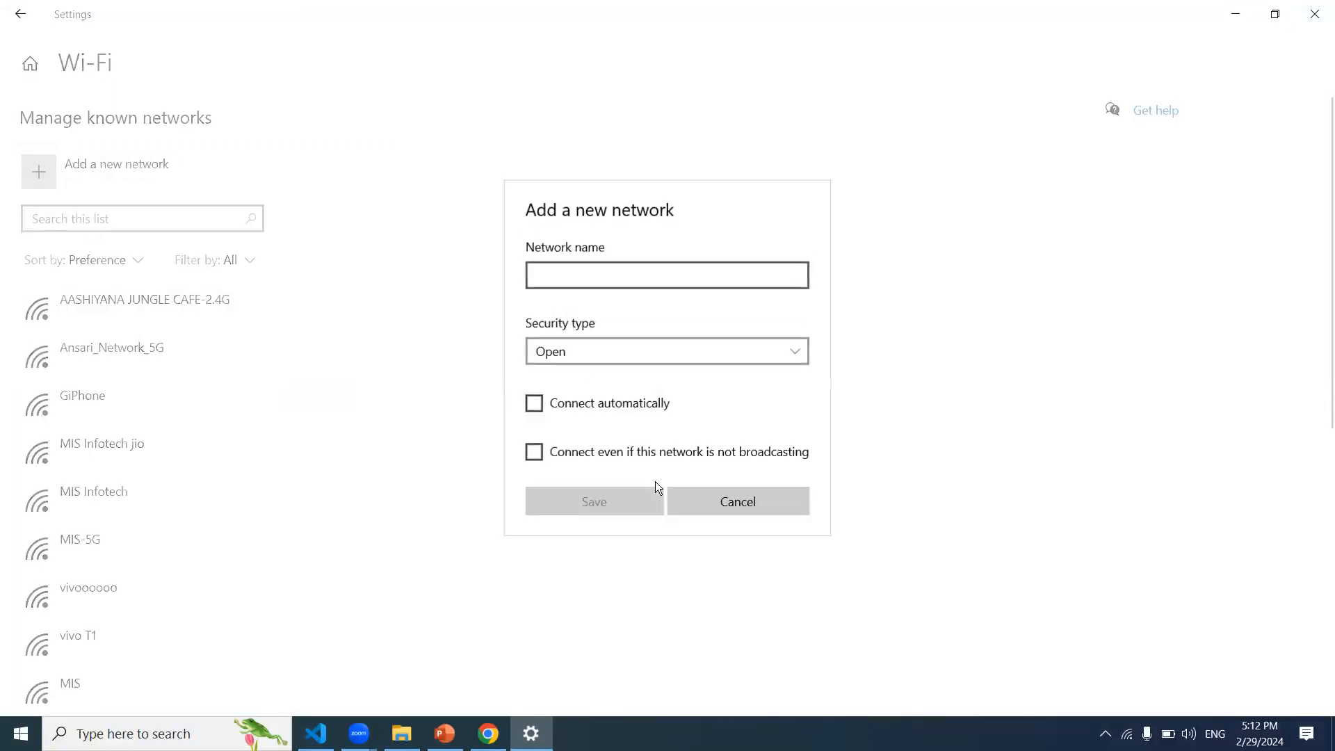
left_click(631, 346)
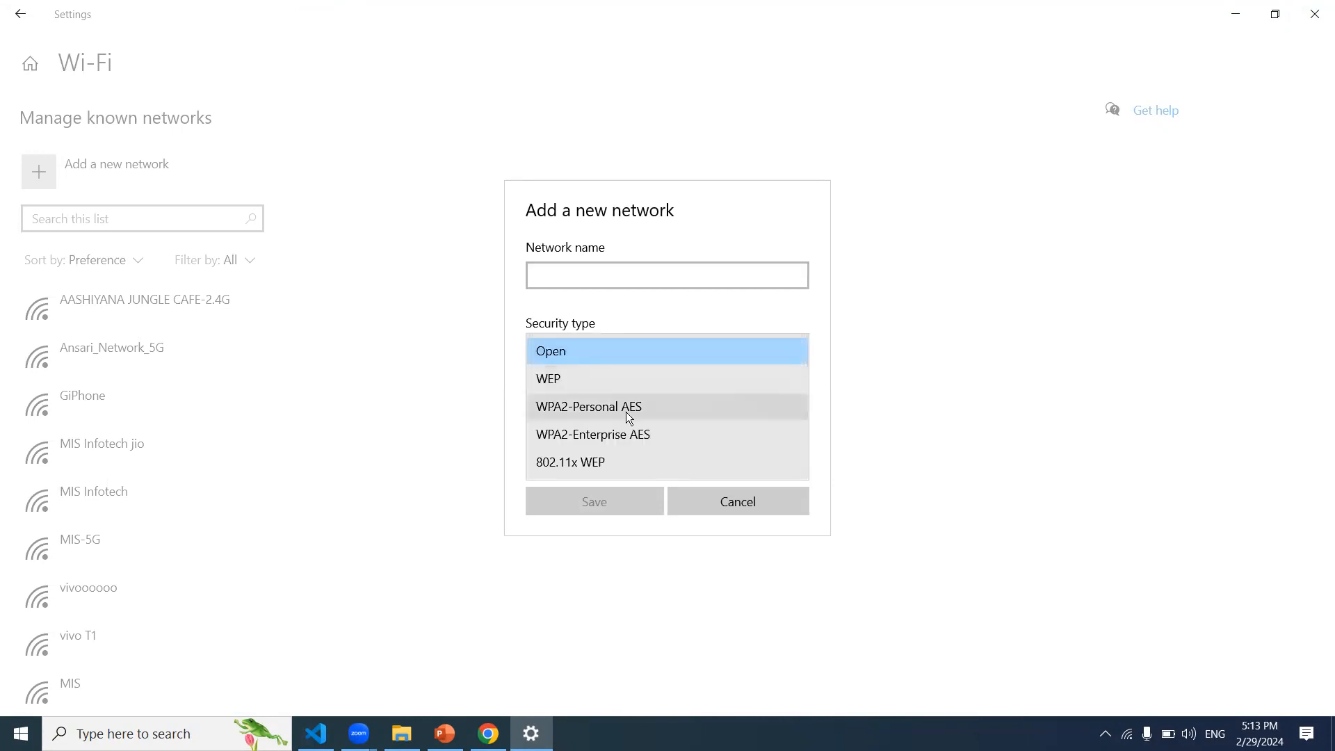
left_click(627, 432)
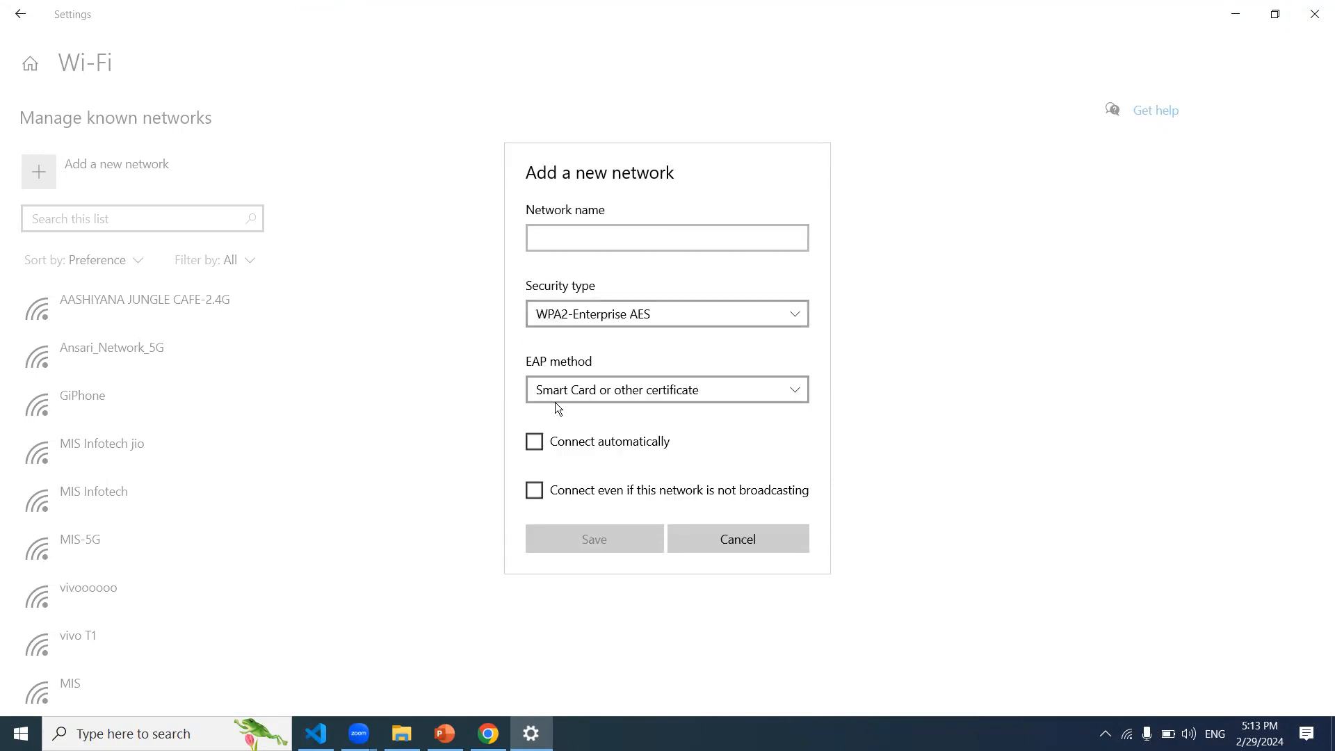
left_click(655, 398)
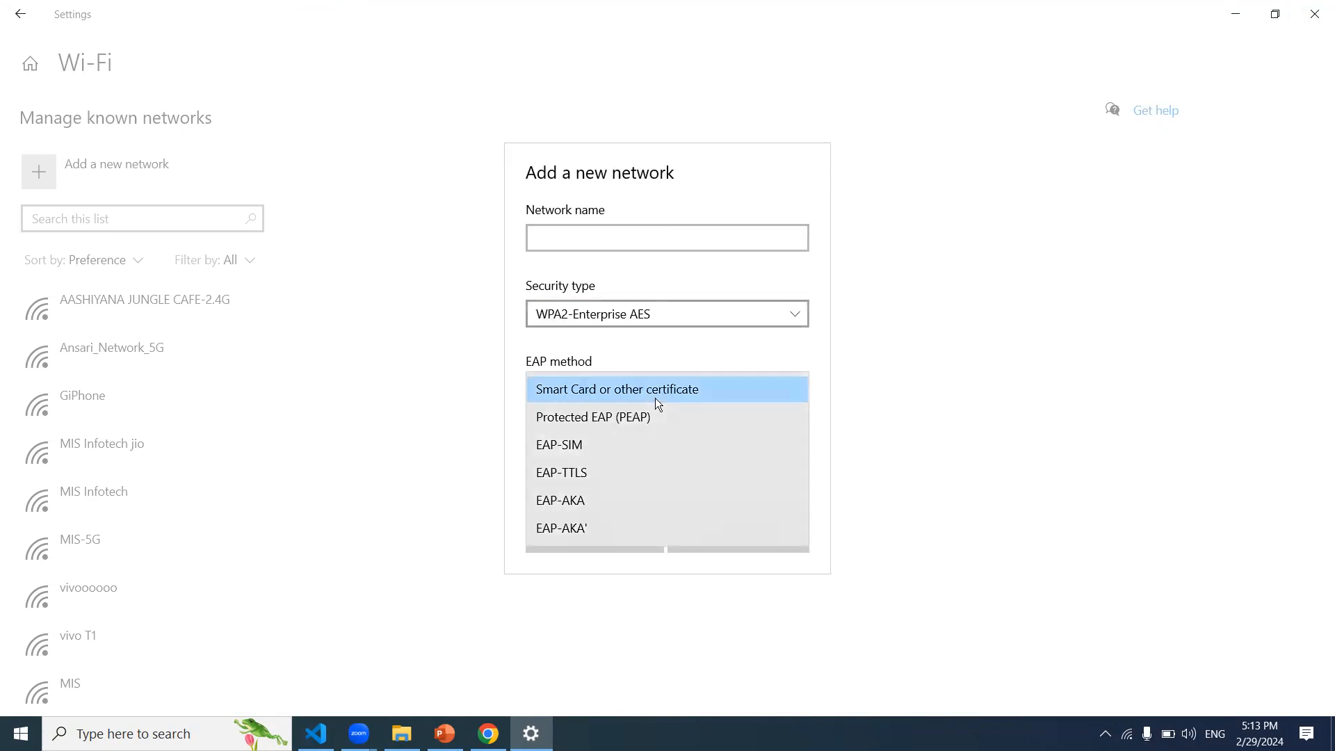
left_click(700, 315)
left_click(699, 310)
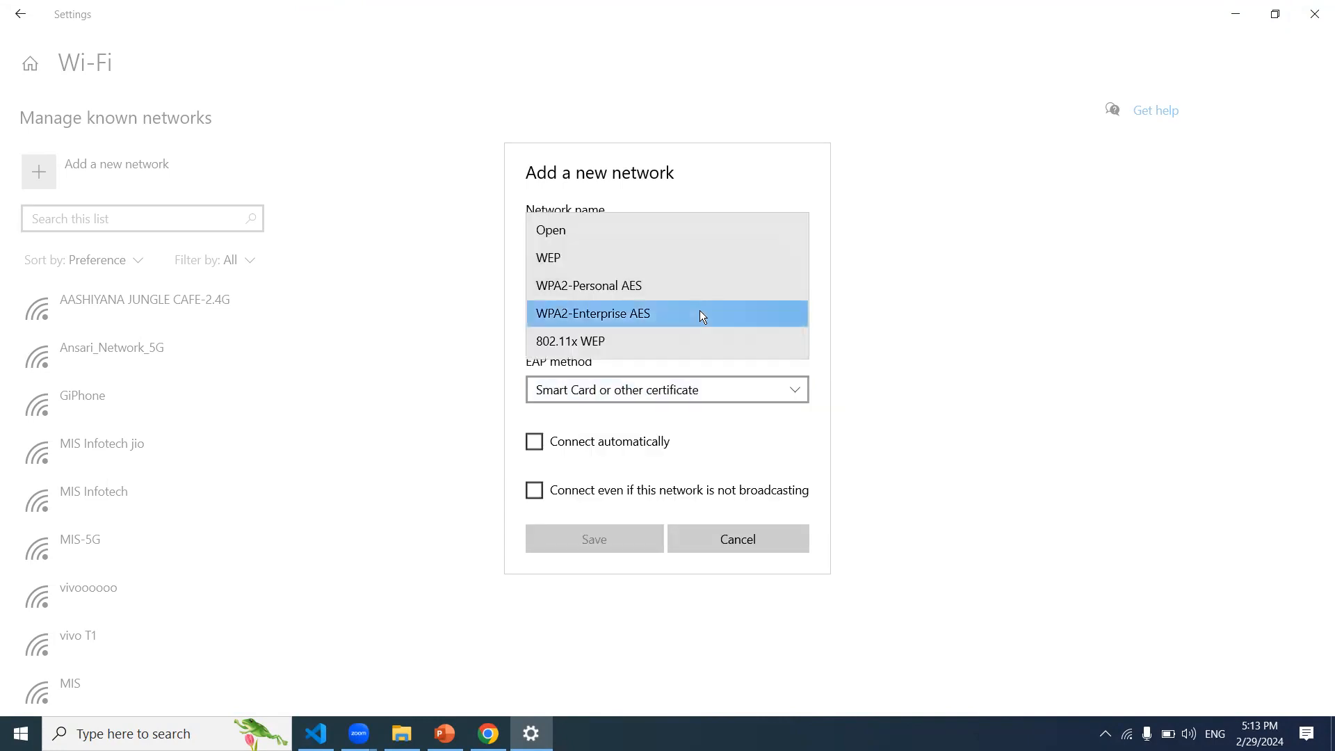
left_click(678, 284)
left_click(662, 389)
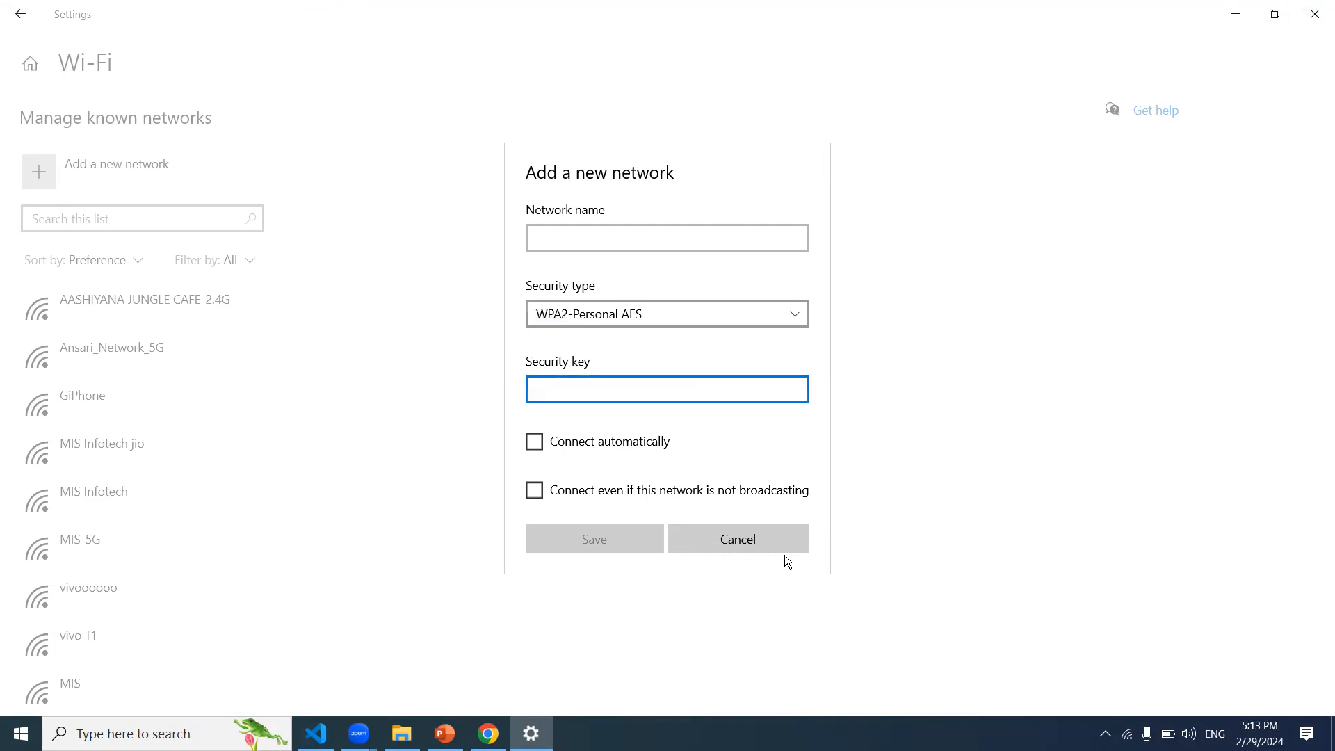
left_click(792, 539)
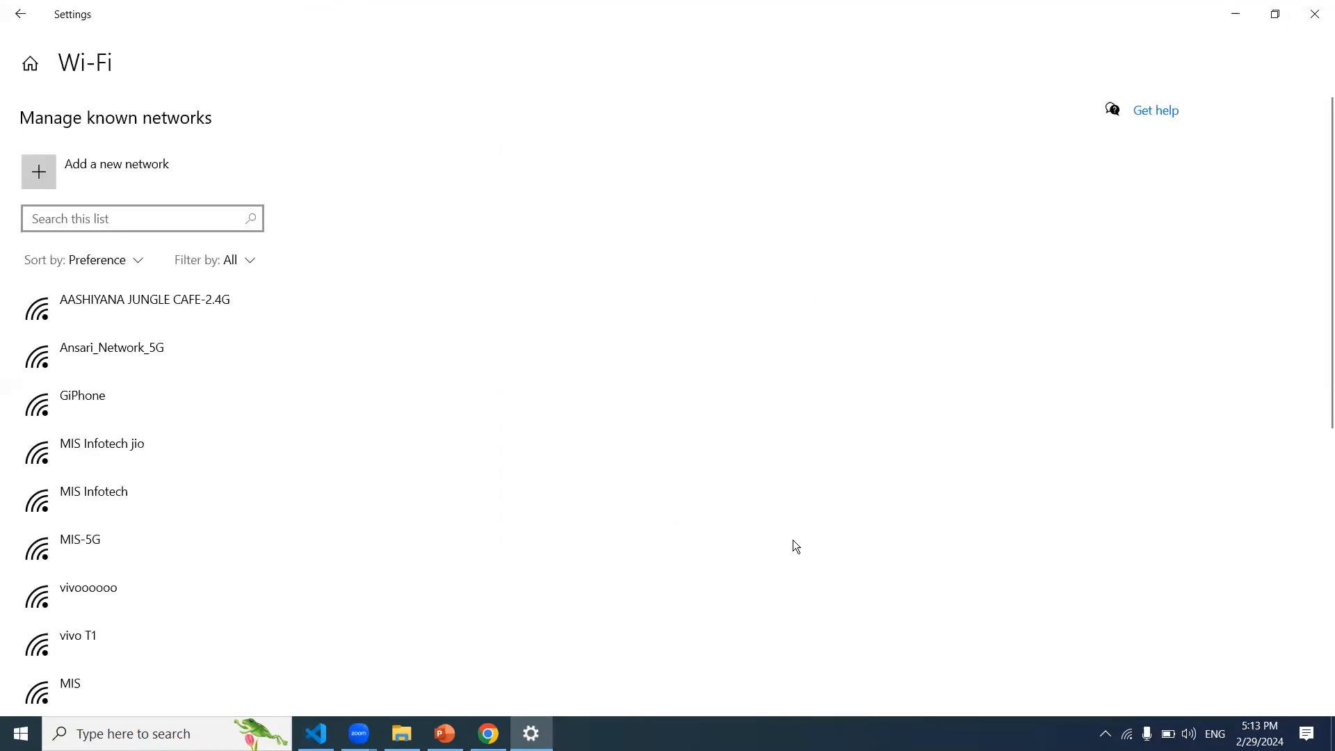
left_click(1311, 14)
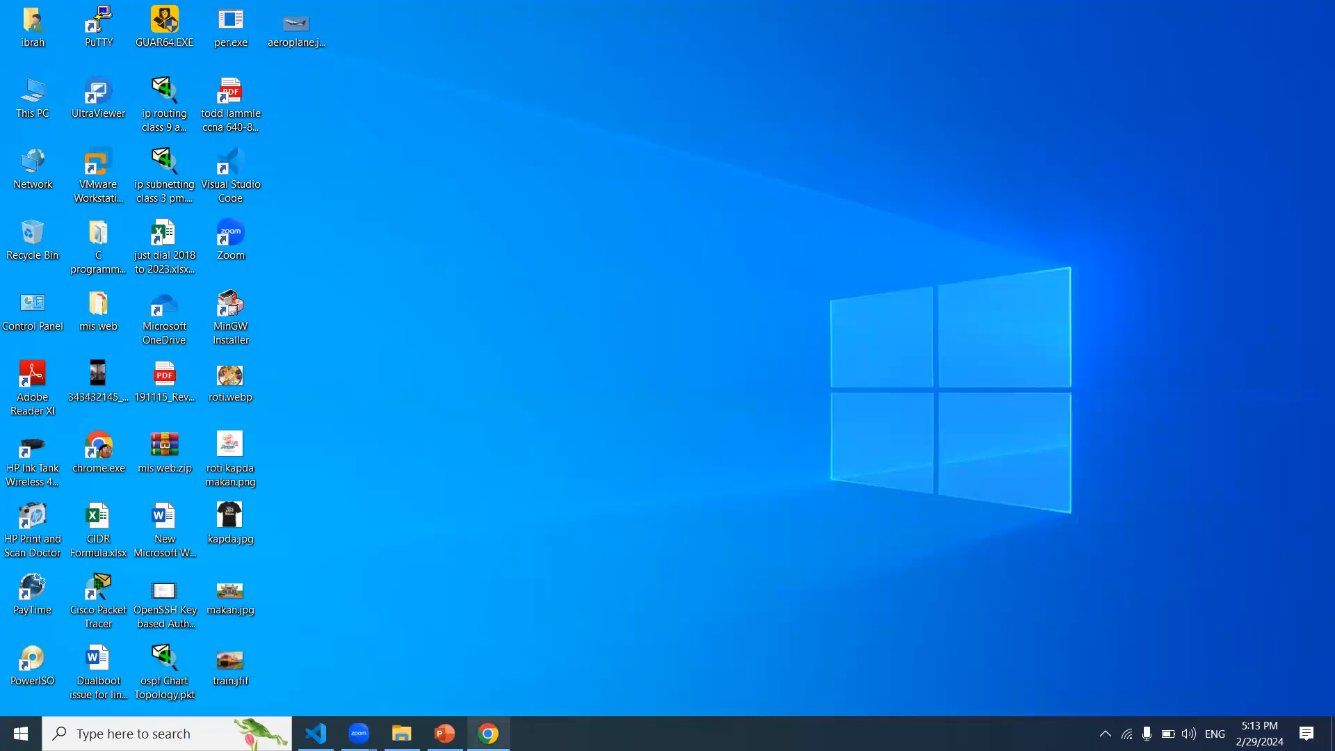
Step: Restore the Chrome router admin window and open the 5 GHz WLAN Access Control page
left_click(488, 734)
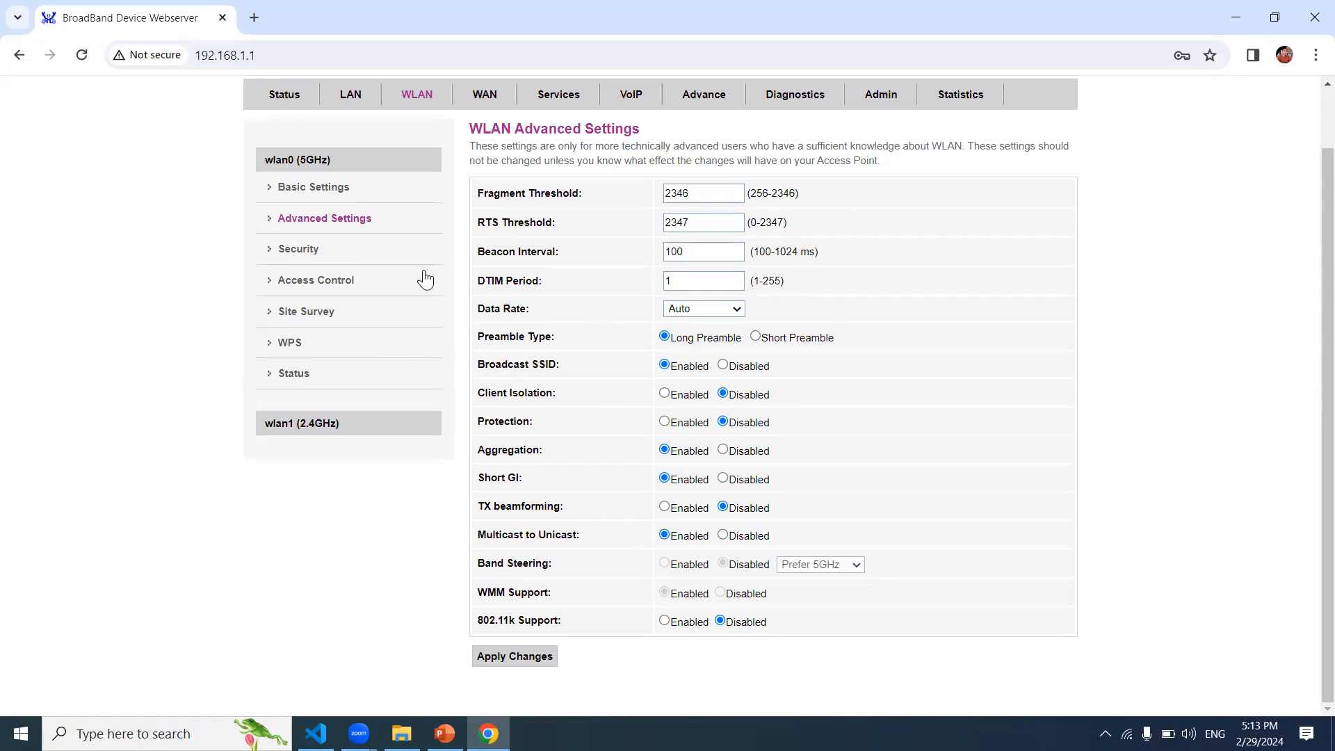
left_click(387, 287)
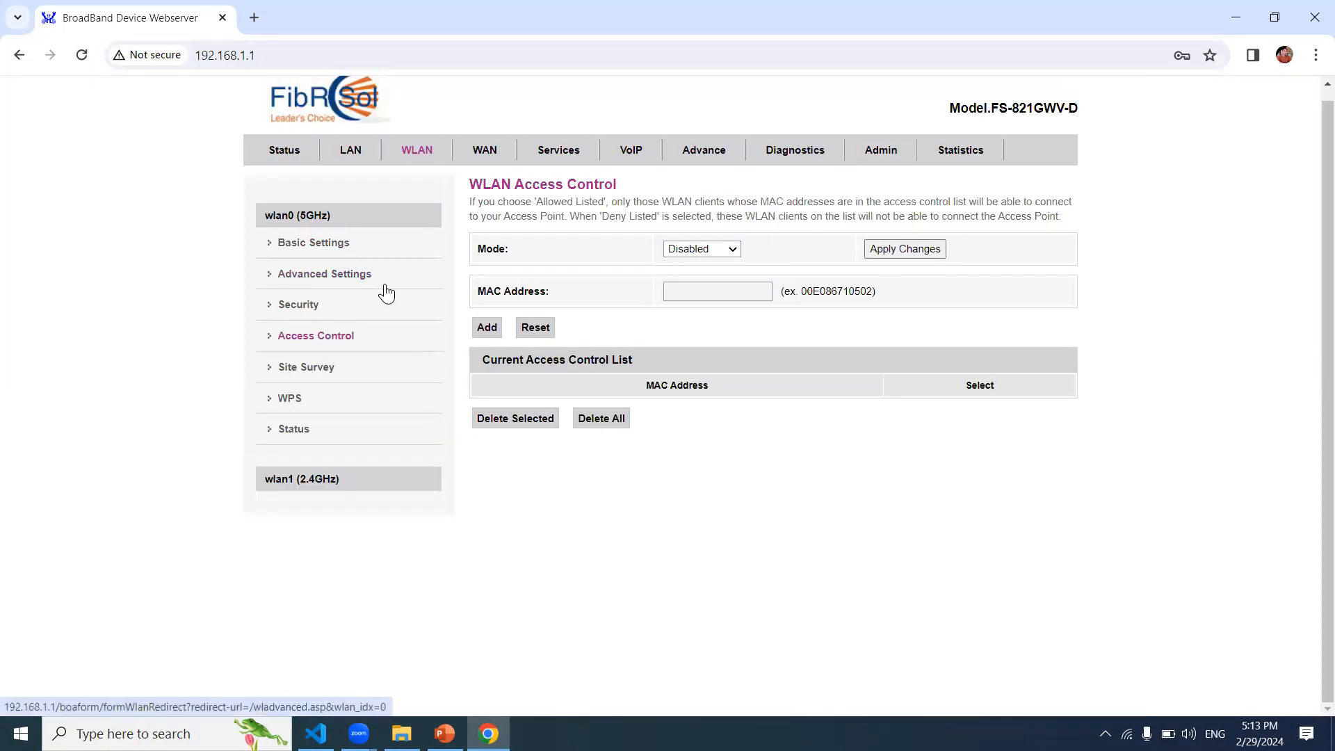
Step: Visit the 5 GHz Site Survey page, then open the 5 GHz WPS settings
left_click(351, 374)
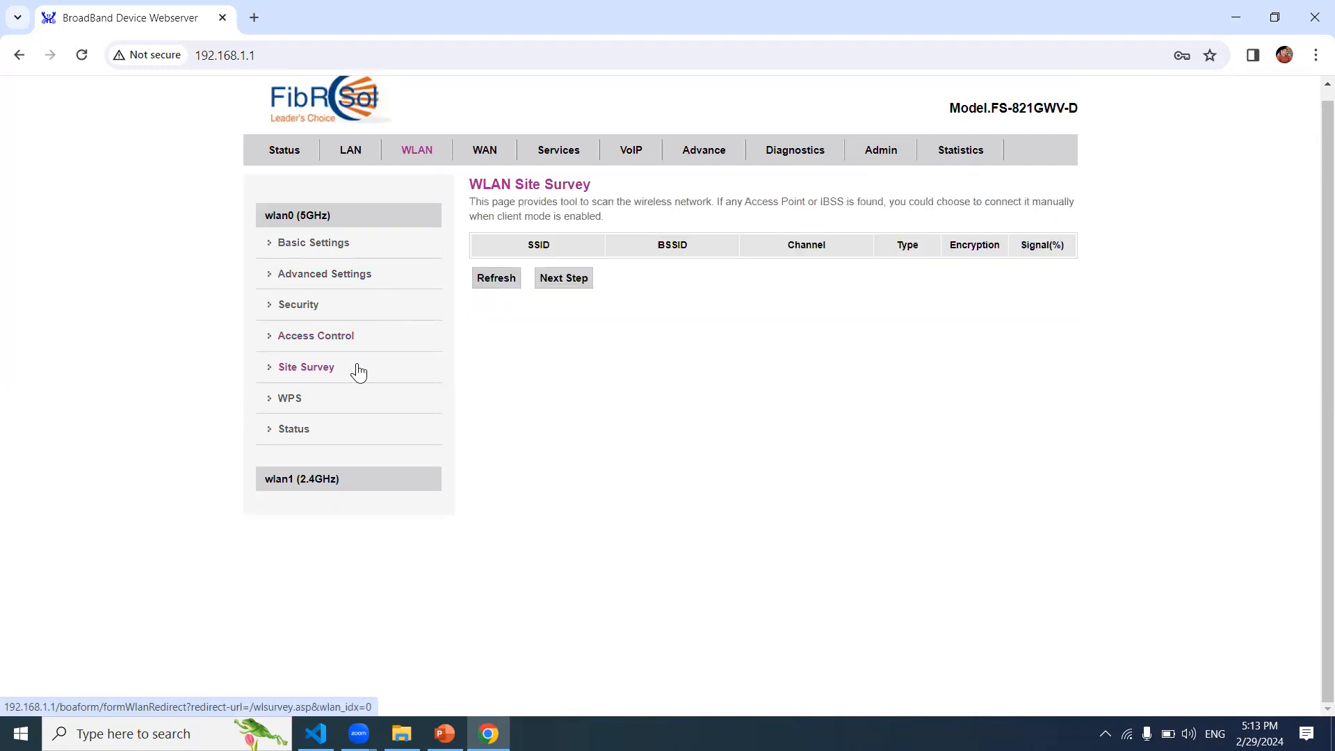
left_click(327, 410)
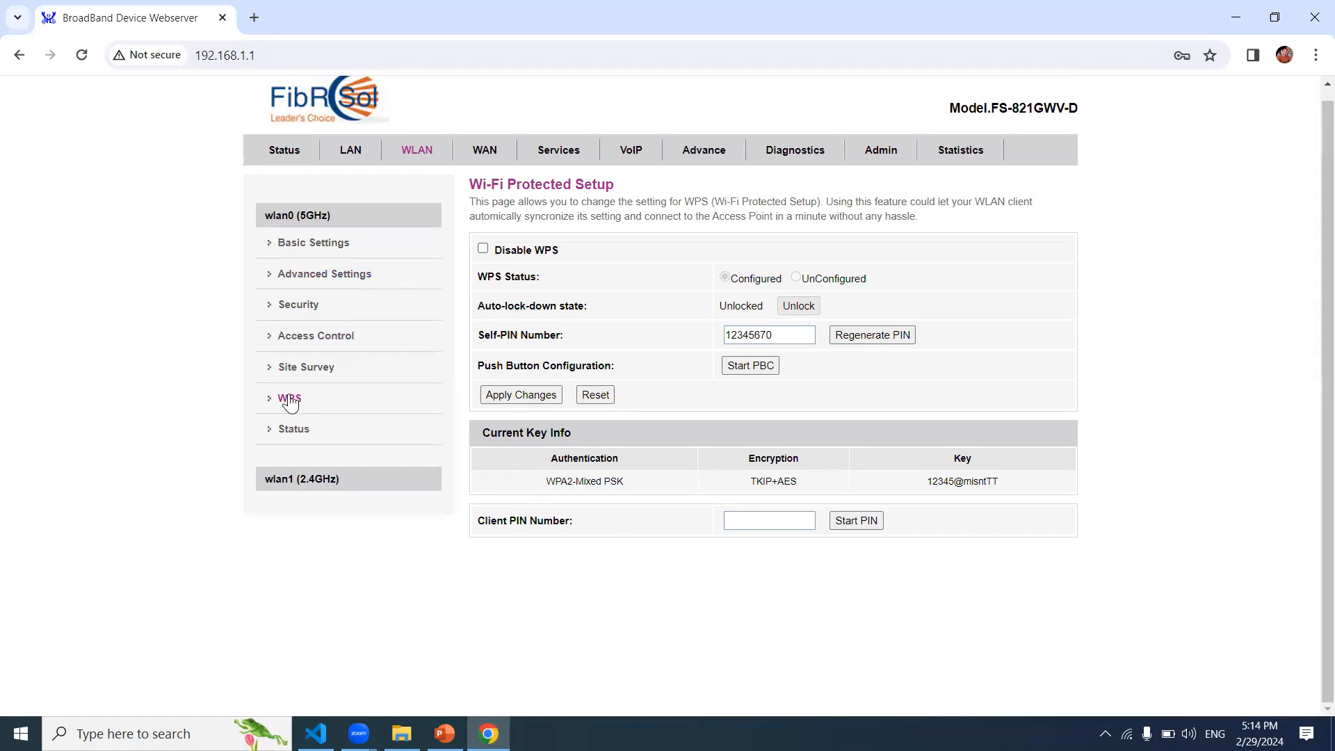
Step: View the wlan0 5 GHz status, then open wlan1 2.4 GHz Basic Settings (SSID MIS)
left_click(306, 434)
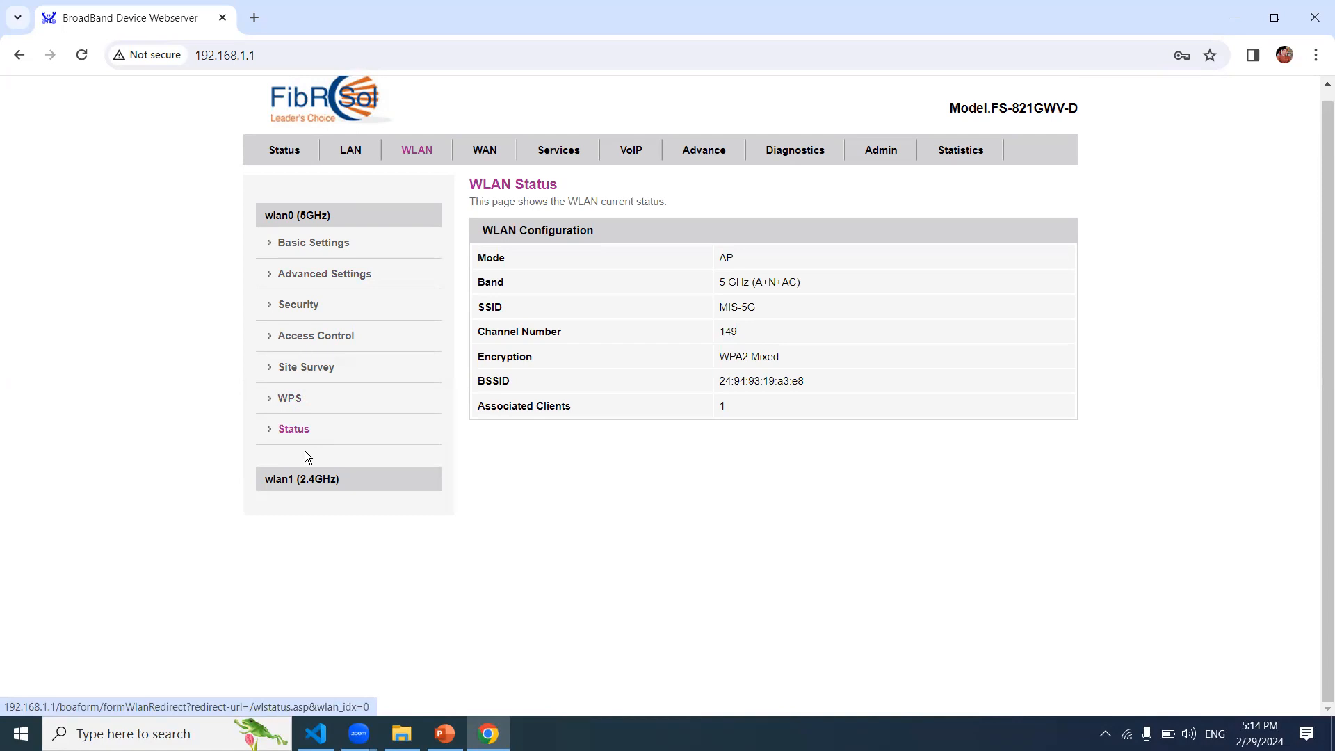
left_click(316, 484)
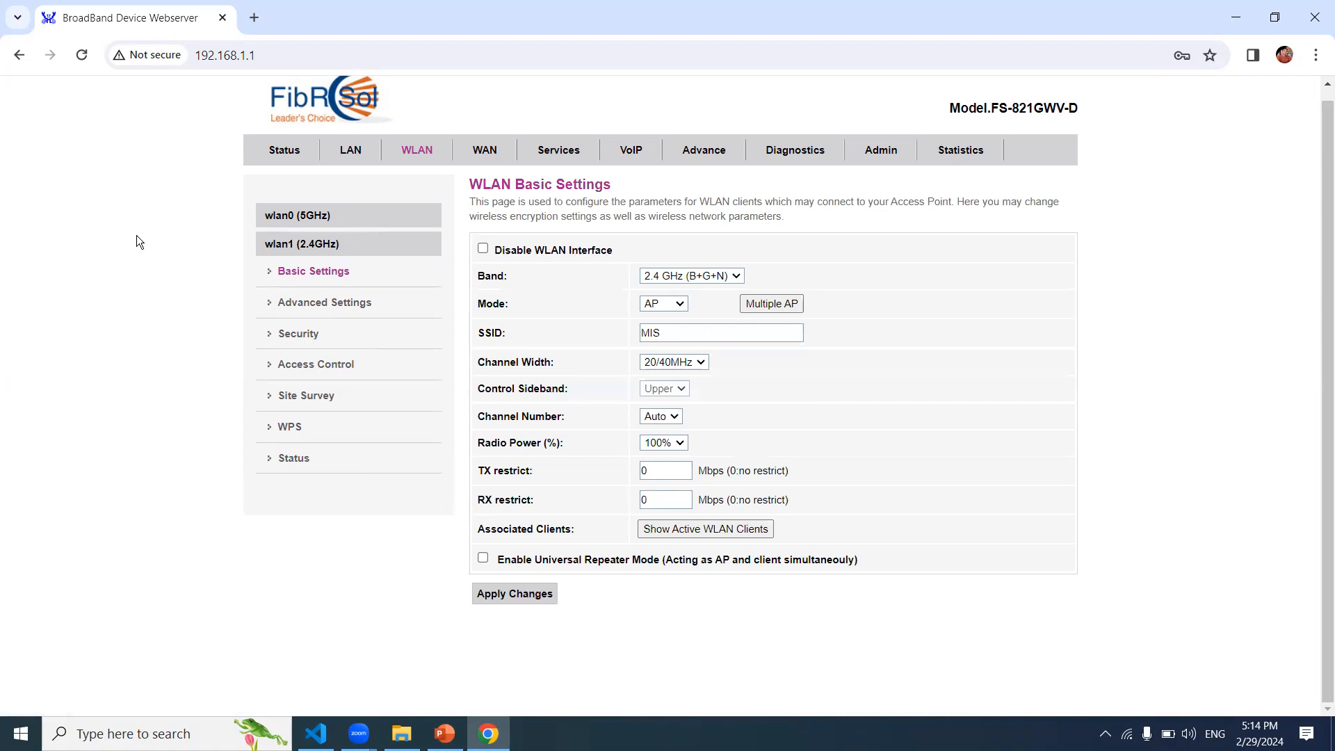
Step: Step through the 5 GHz wireless, LAN and WAN pages, ending on the Services Dynamic DNS page
left_click(419, 157)
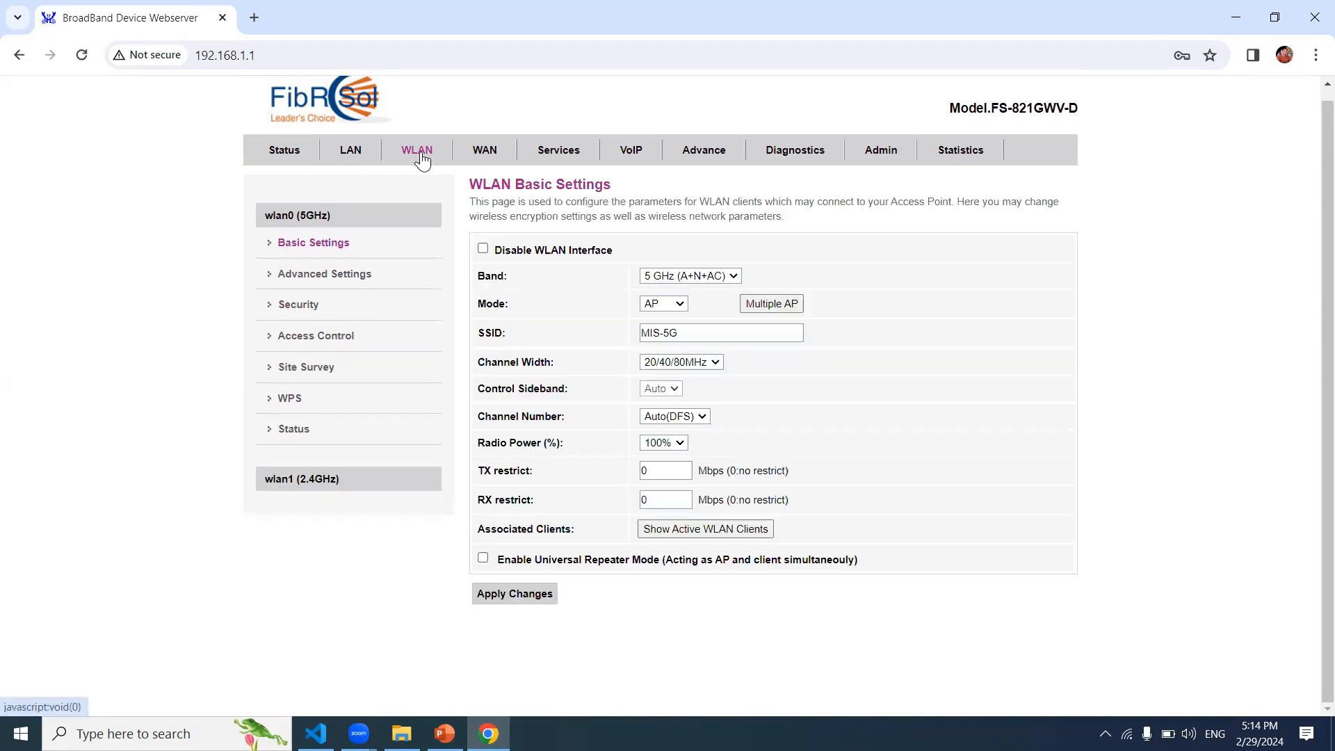
left_click(358, 160)
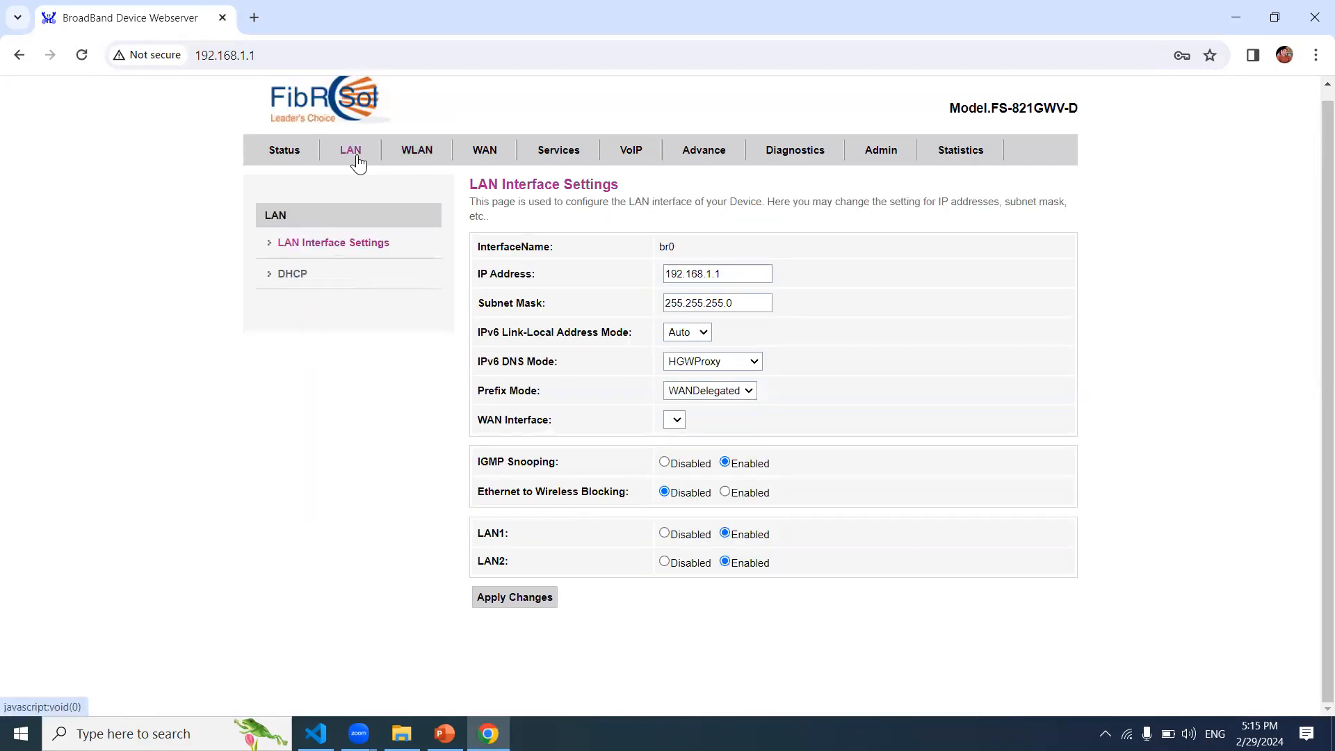
left_click(486, 159)
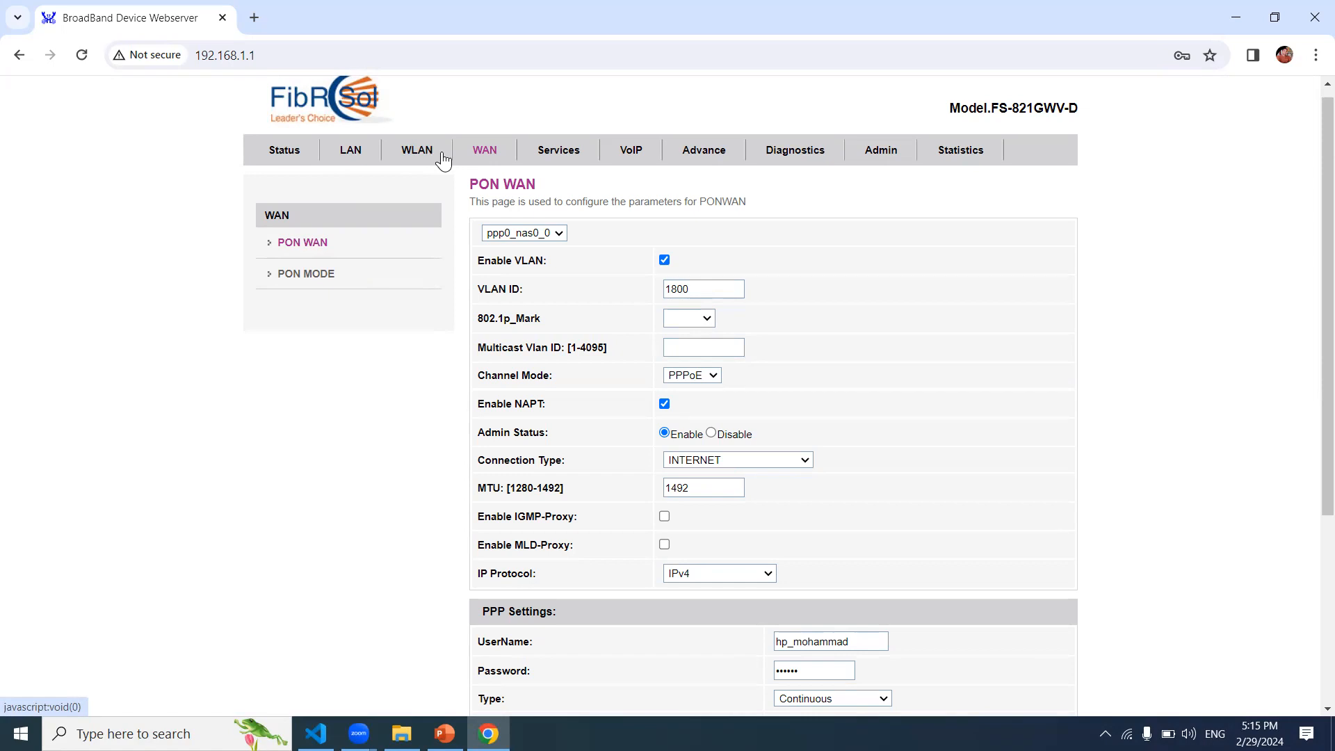
left_click(574, 170)
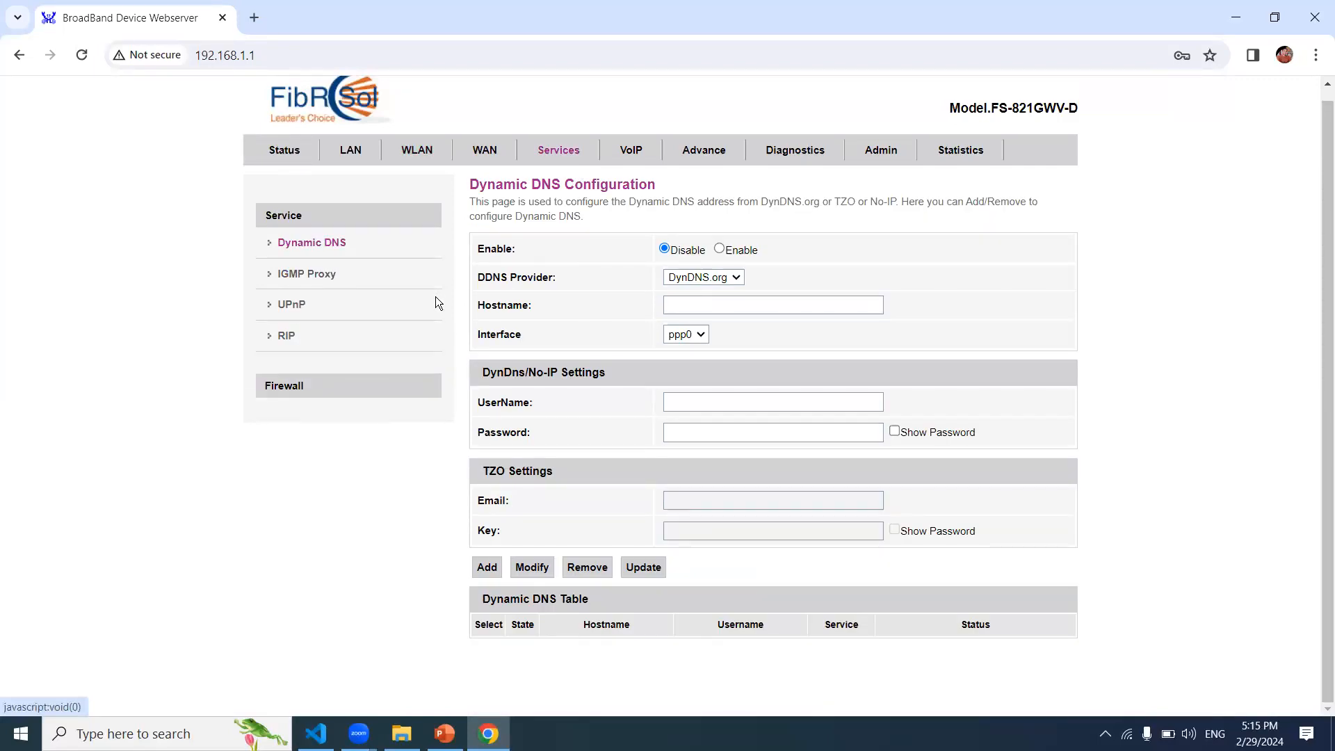
Step: Open Firewall, view the MAC Filtering page, then go to Port Forwarding
left_click(376, 394)
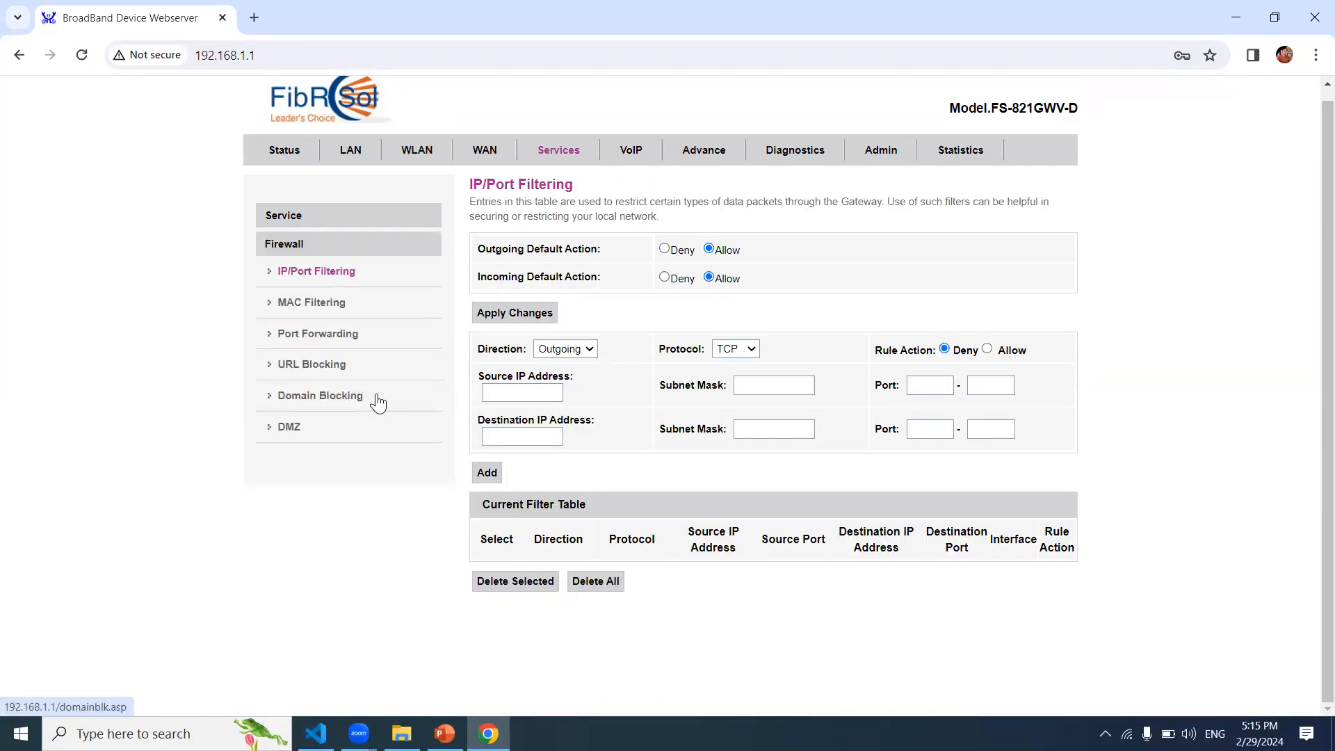
left_click(334, 310)
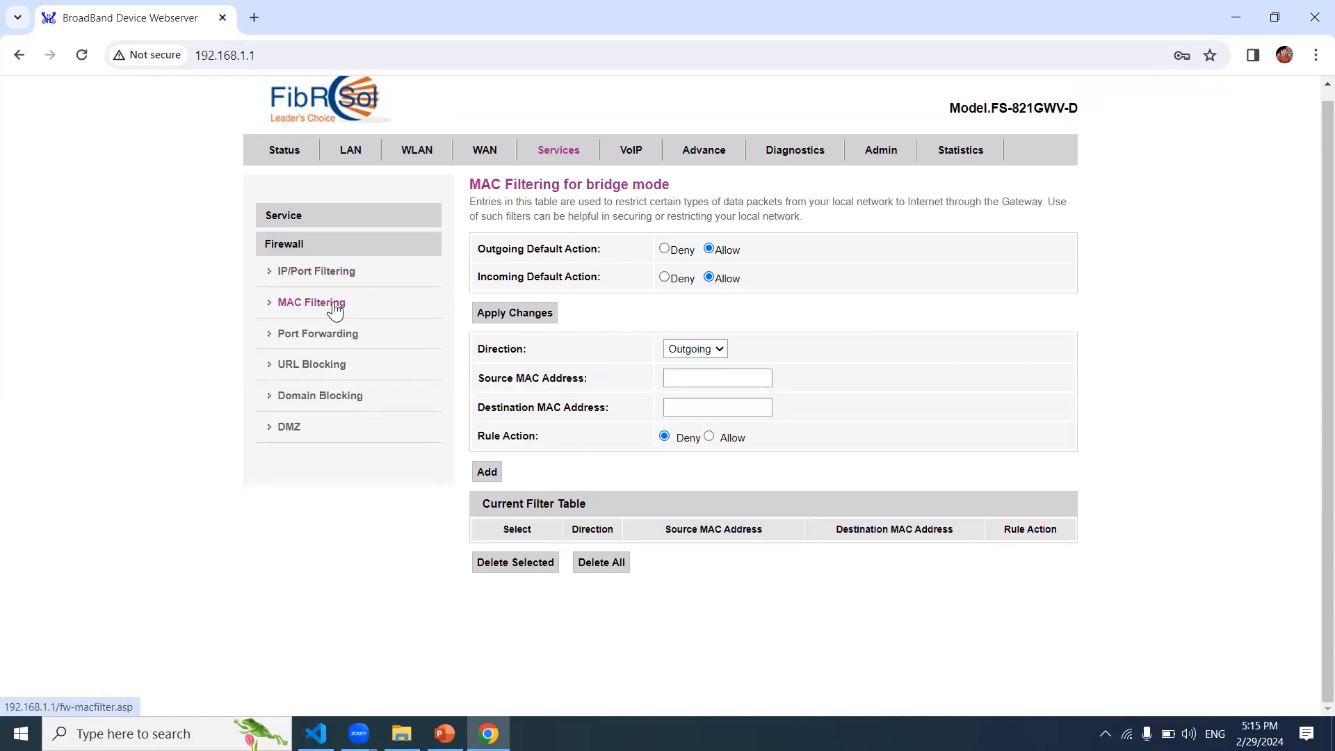
left_click(344, 351)
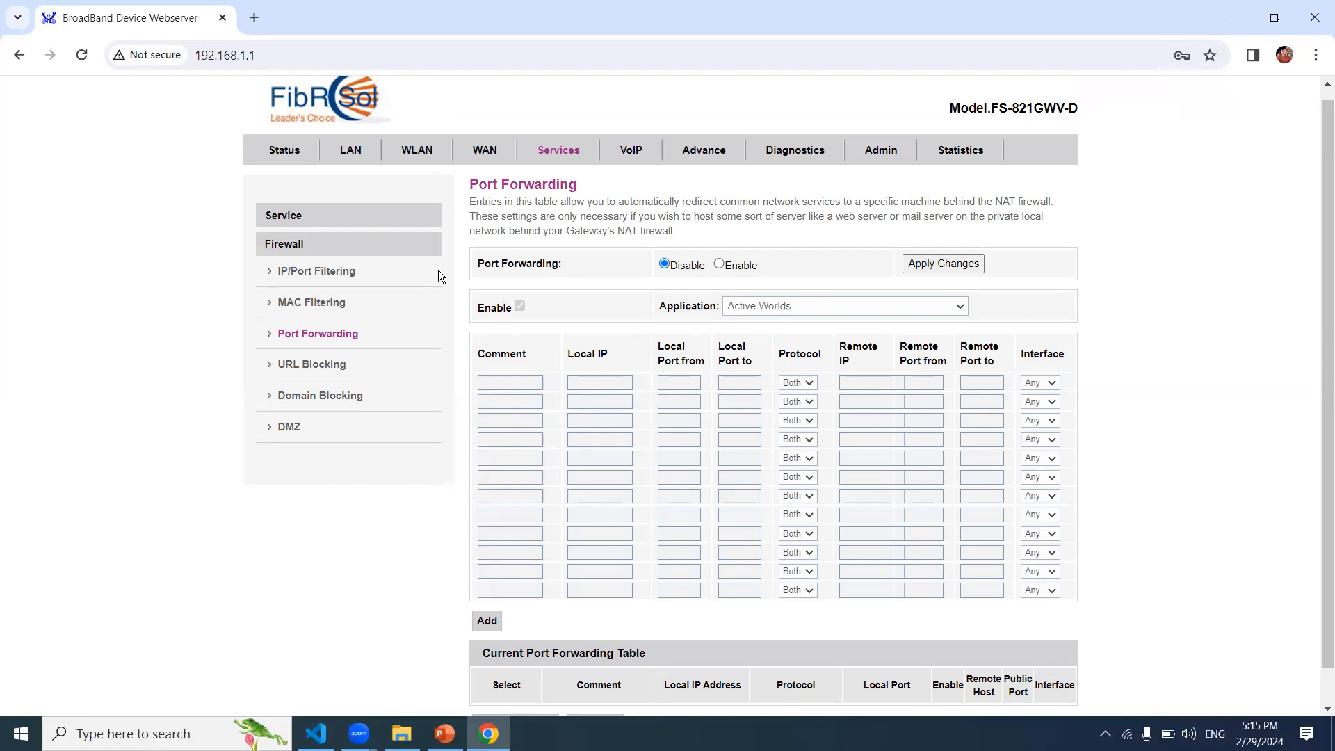
Step: Enable port forwarding and keep Active Worlds as the preset application
left_click(335, 341)
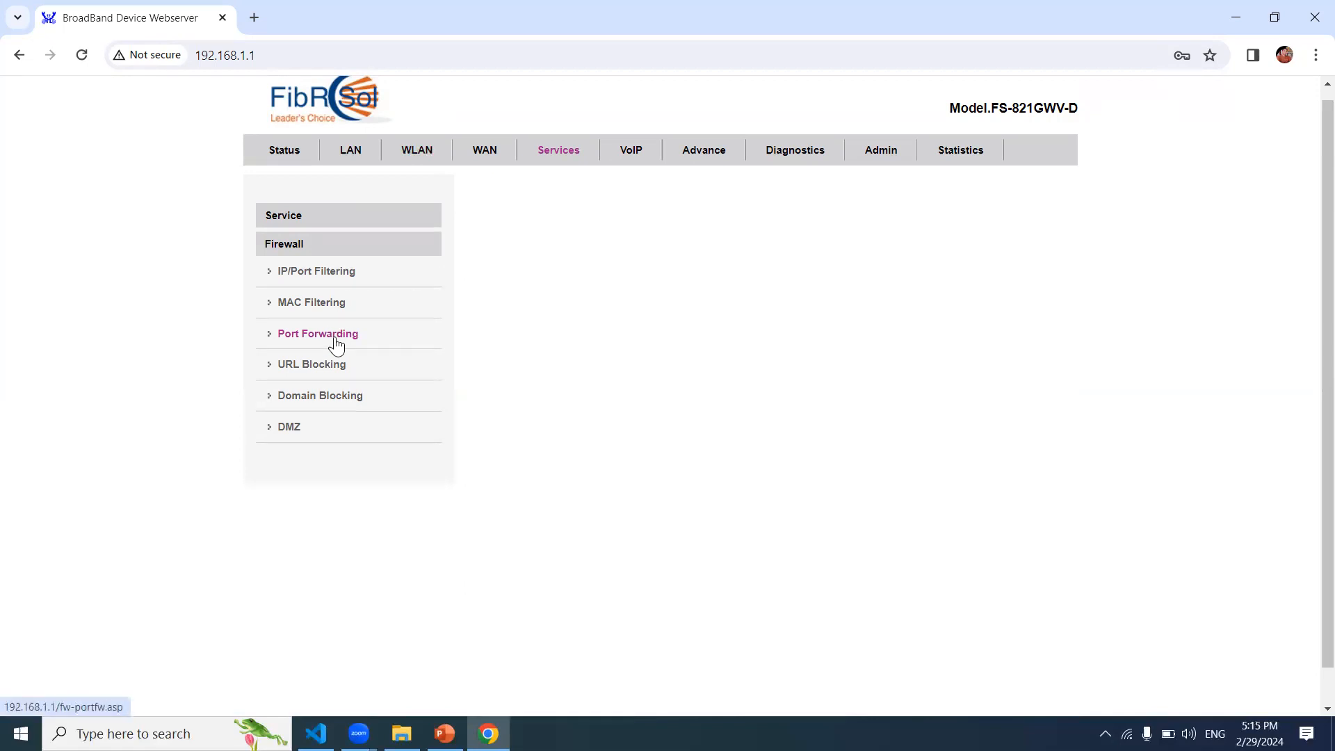
left_click(720, 266)
left_click(805, 304)
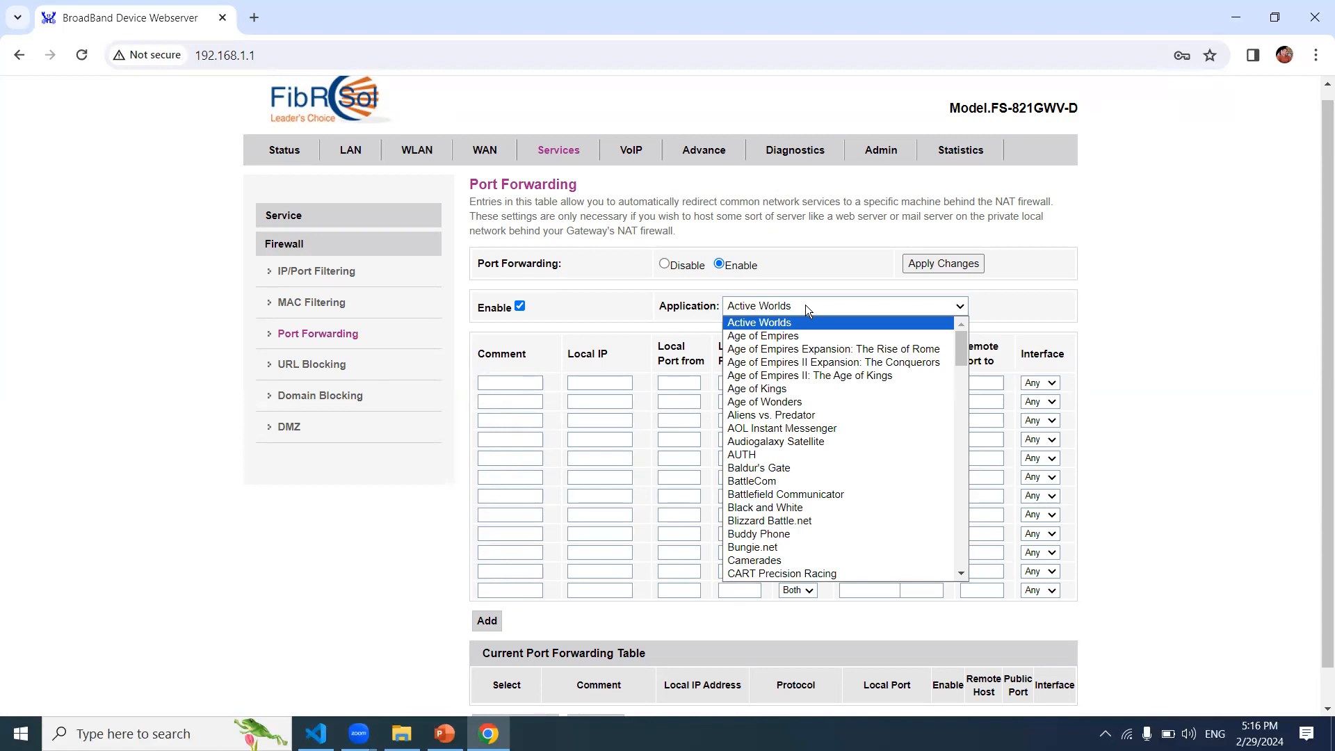
scroll(940, 566, "down", 10)
left_click_drag(940, 566, 1053, 255)
left_click(1080, 264)
Step: Fill rule 1 with local IP 192.168.1.9, local ports 1024–1024, protocol Both
left_click(525, 383)
left_click(598, 383)
type("192.168.1.9")
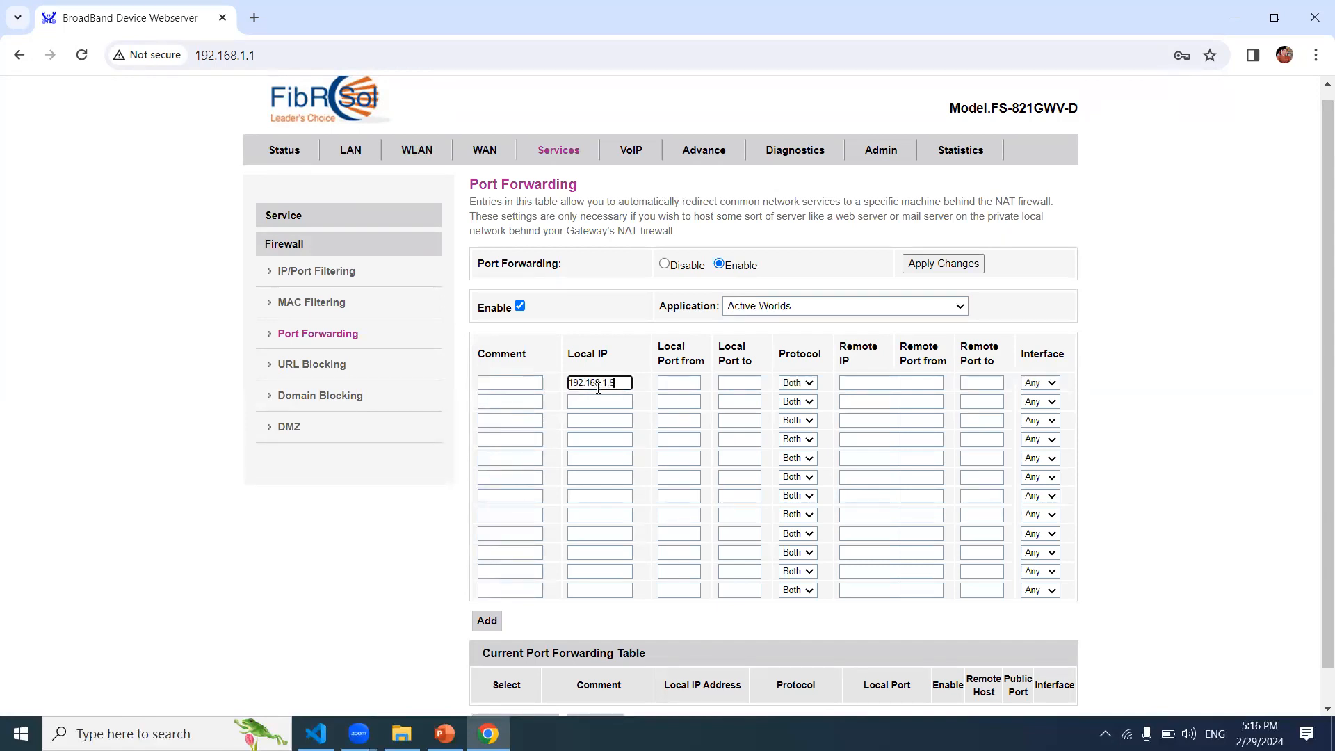
left_click(673, 385)
type("1024")
left_click(744, 381)
type("1024")
left_click(811, 382)
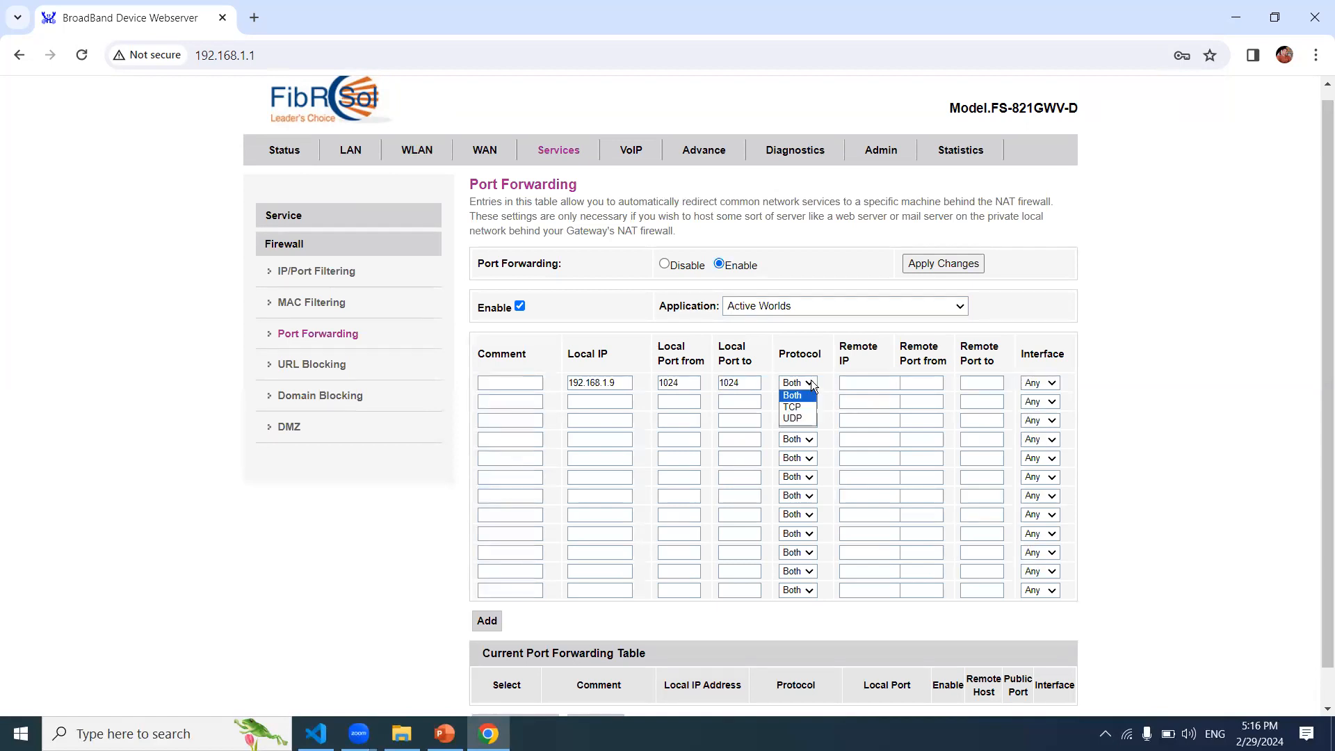
left_click(809, 395)
Step: Set rule 1's remote IP 202.16.0.1, remote ports 1024–1025 and interface Any
left_click(868, 381)
type("202.16.0.1")
left_click(922, 388)
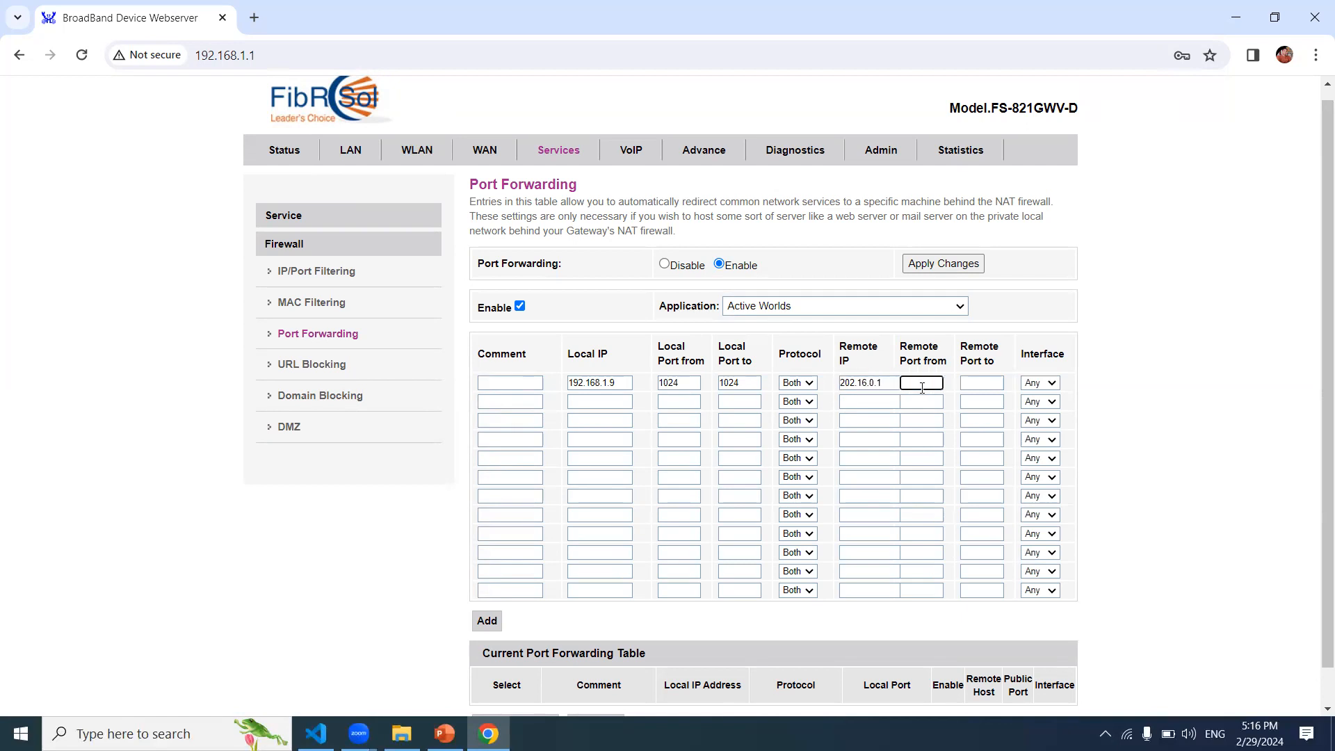
type("1024")
left_click(987, 383)
type("1025")
left_click(1052, 383)
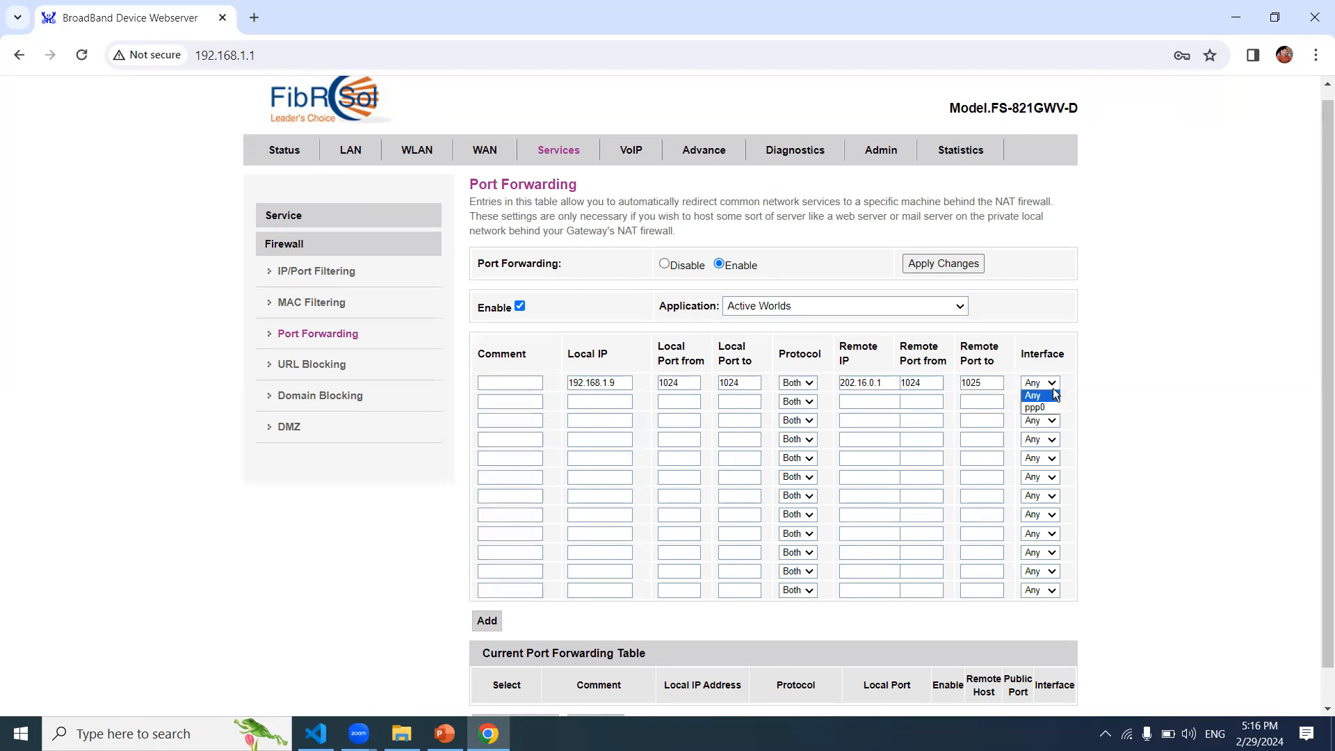
left_click(1133, 369)
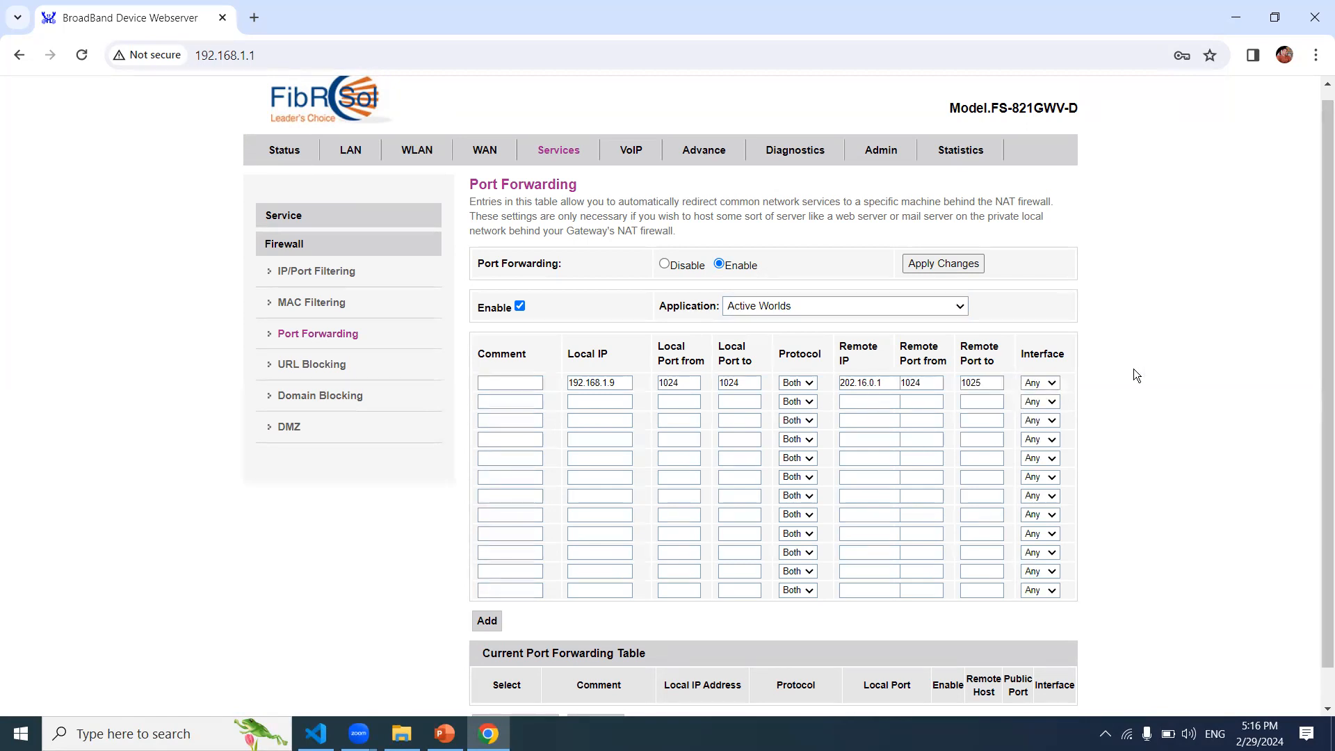
double_click(877, 385)
double_click(919, 382)
left_click(627, 387)
scroll(1323, 489, "down", 1)
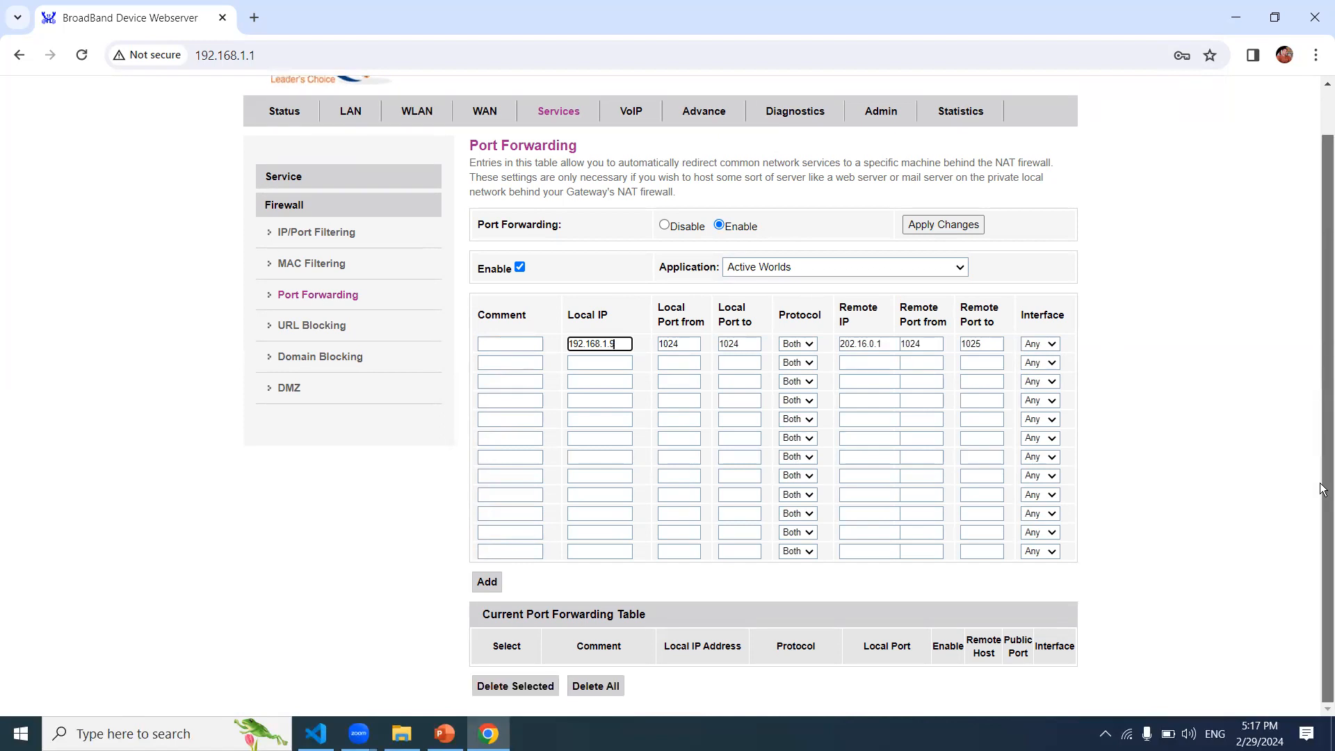
left_click(1282, 369)
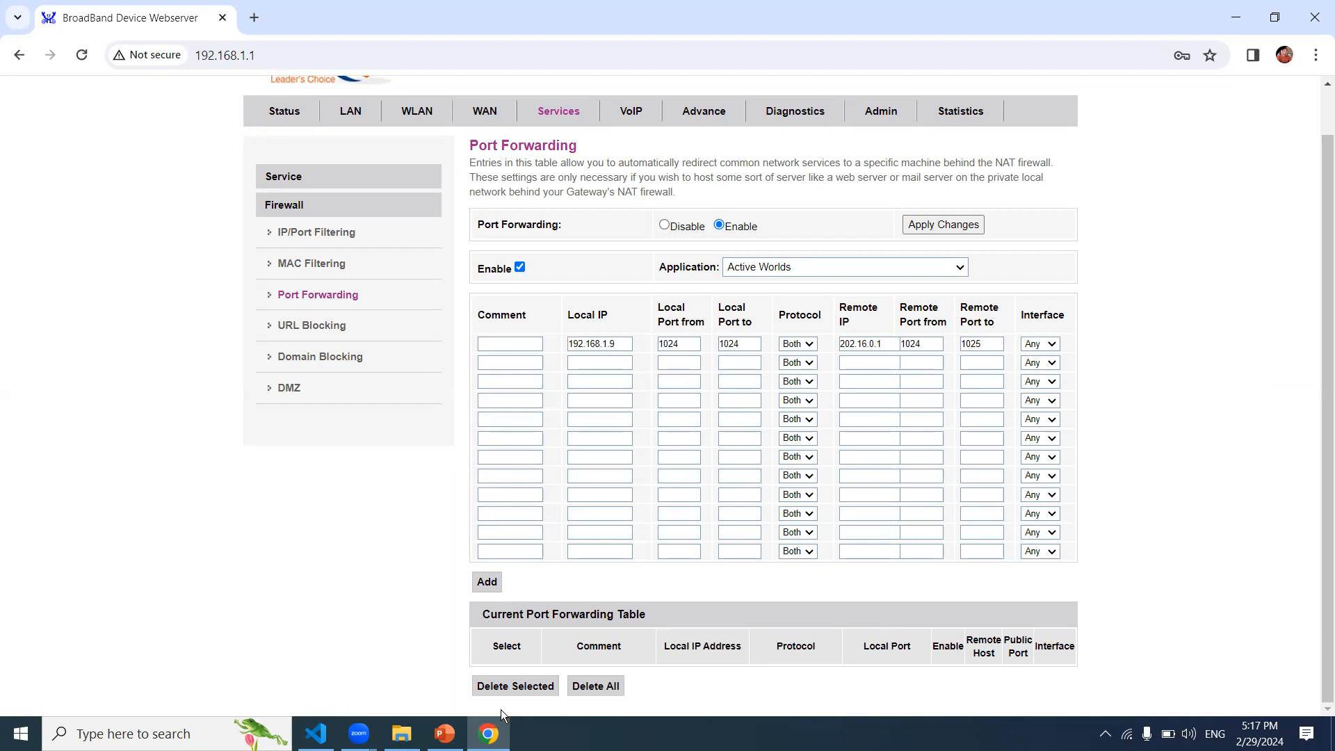
left_click(253, 17)
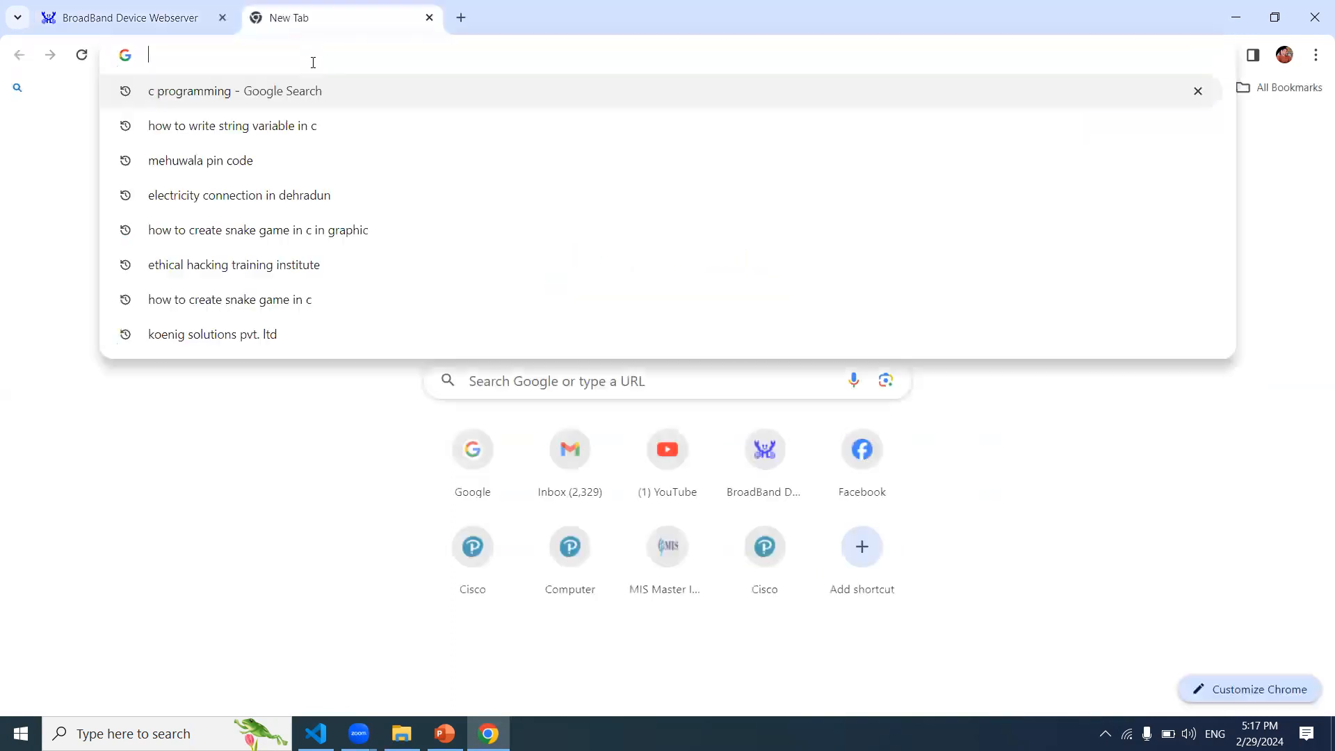
type("202.")
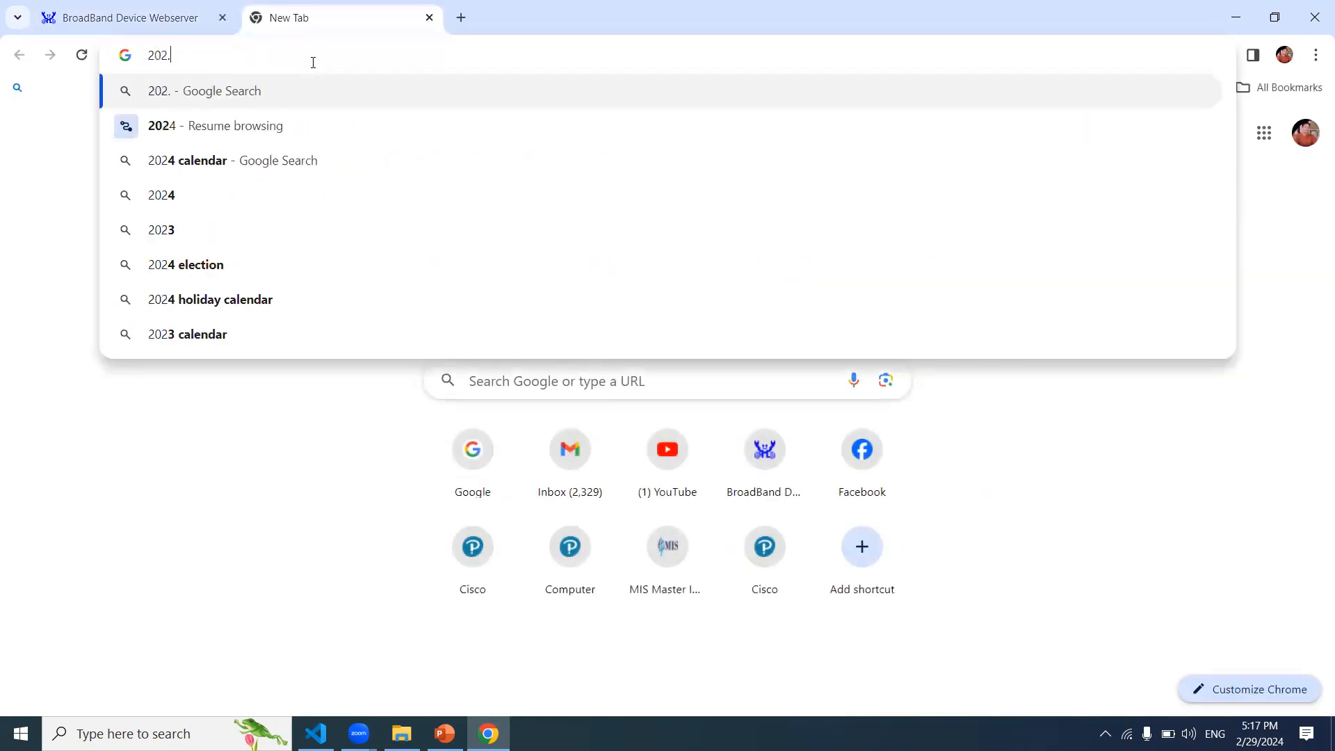
type("168.0.")
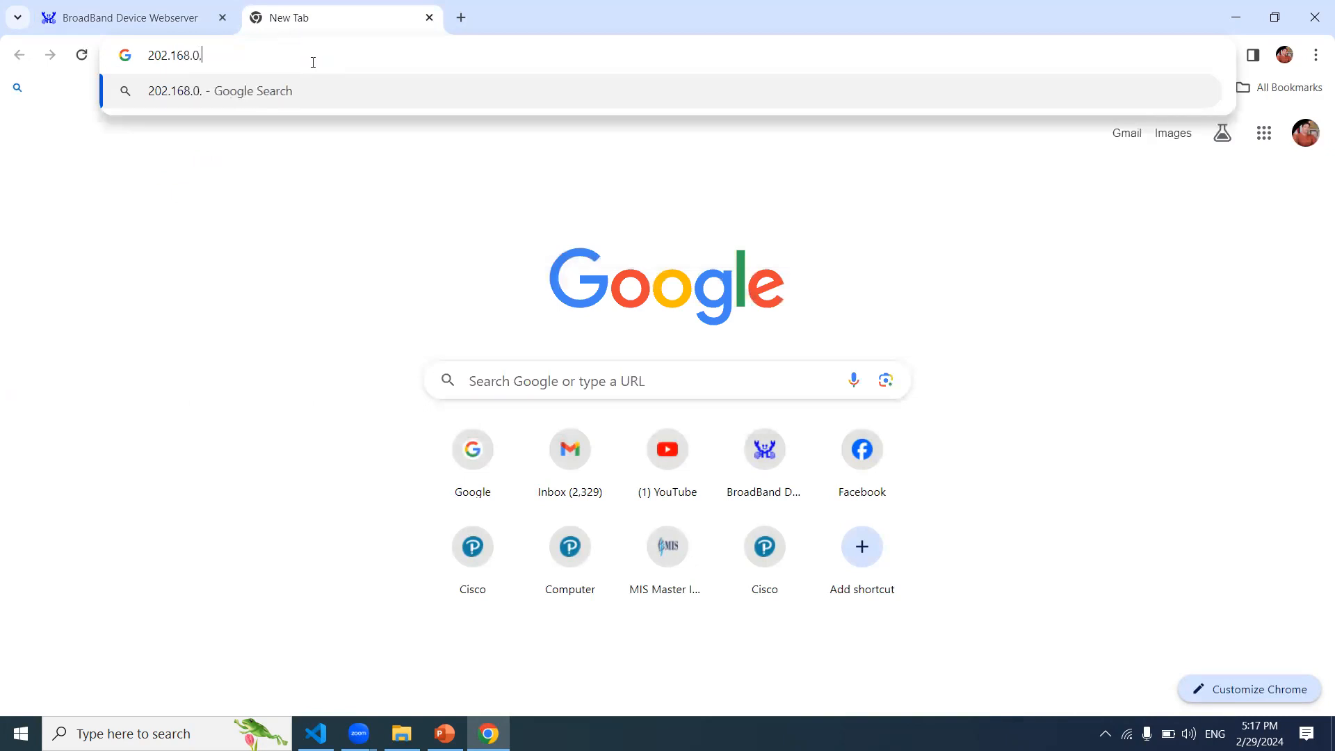
type("1:1024")
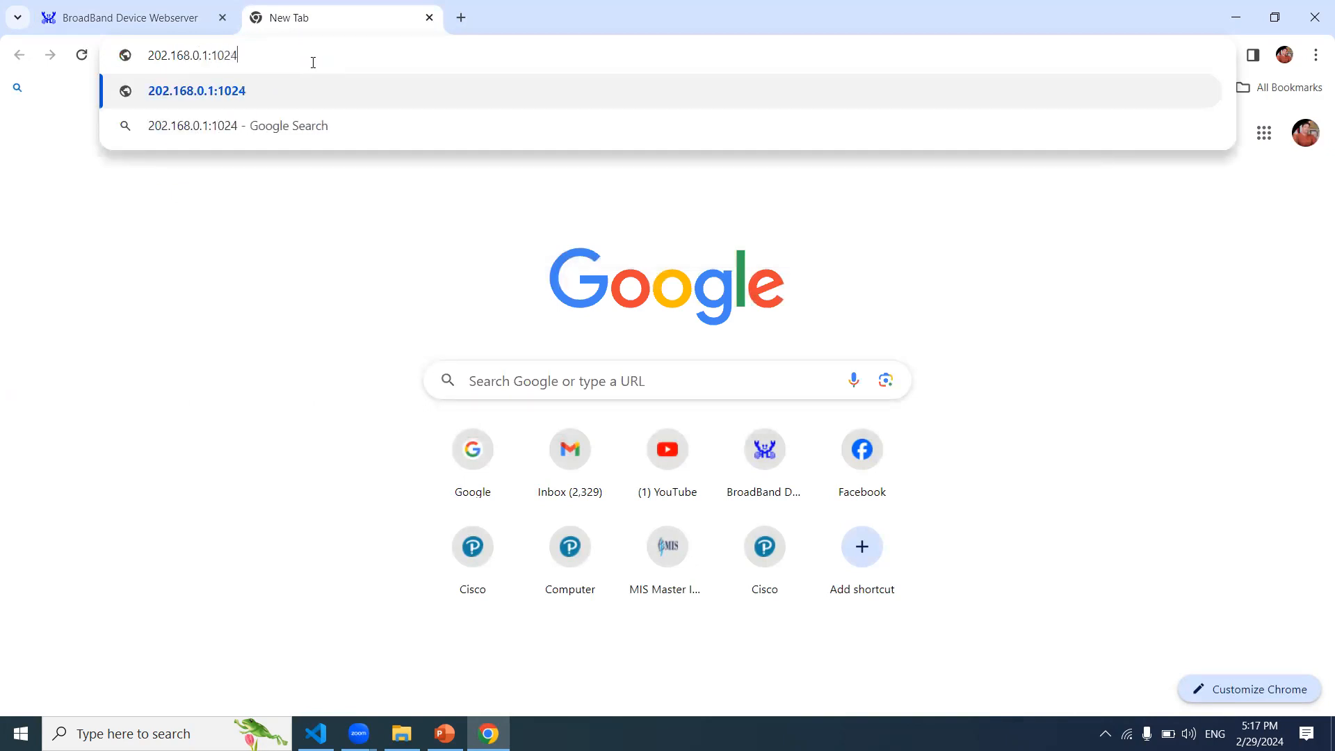
key("Return")
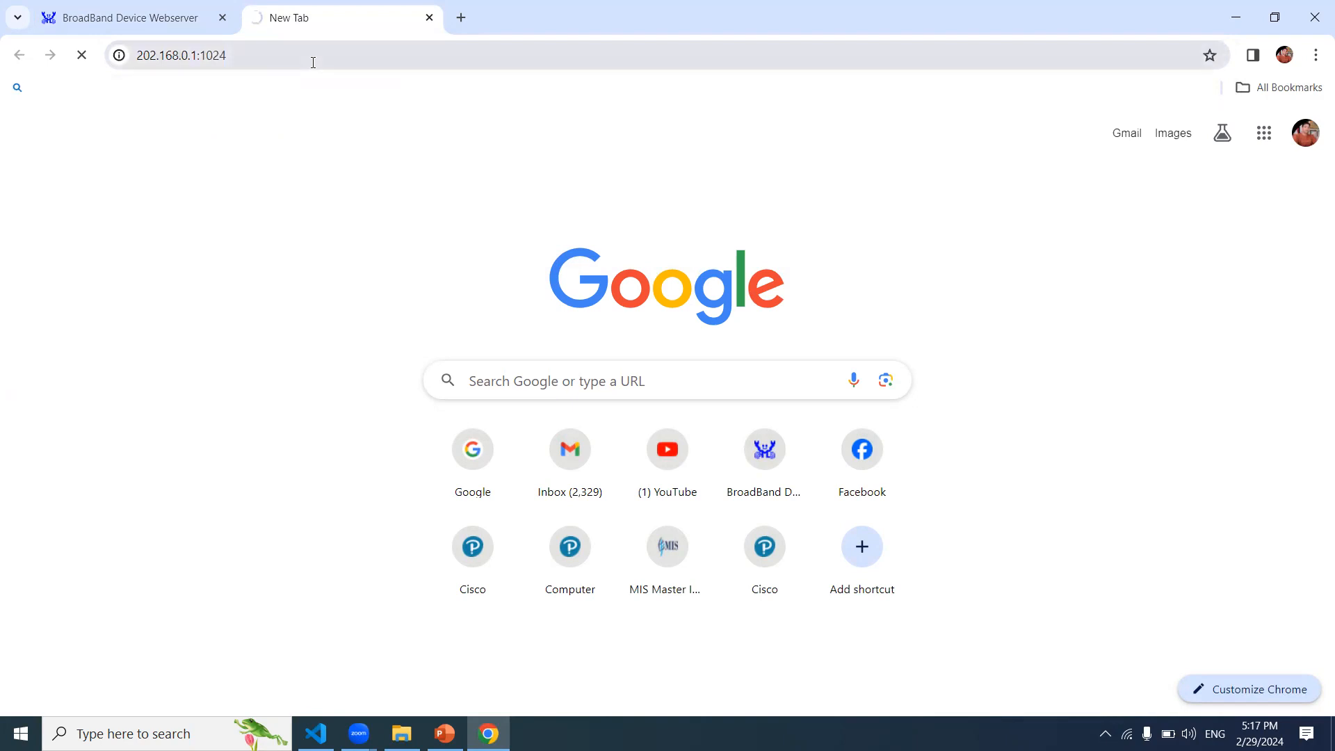
left_click(429, 18)
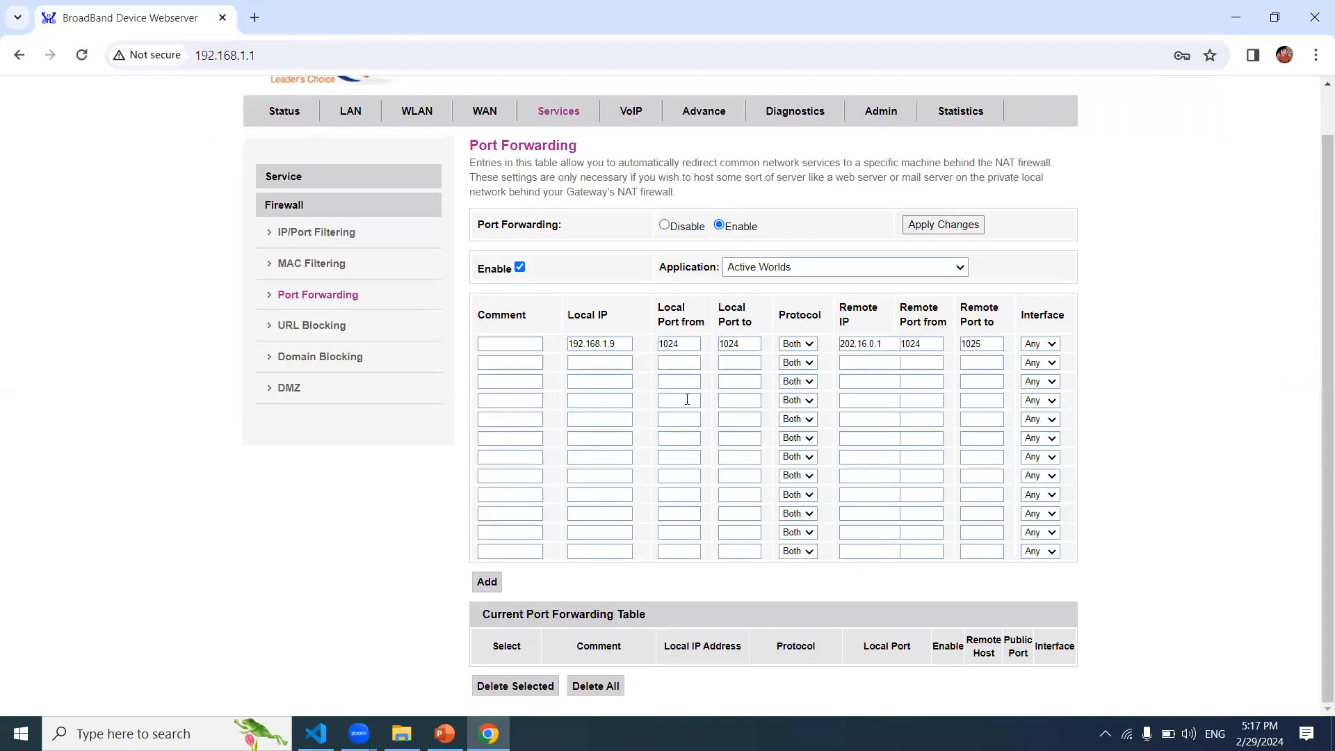
Step: Open Command Prompt and run telnet 202.168.0.1:1024, which fails to connect
left_click(626, 344)
left_click(1240, 20)
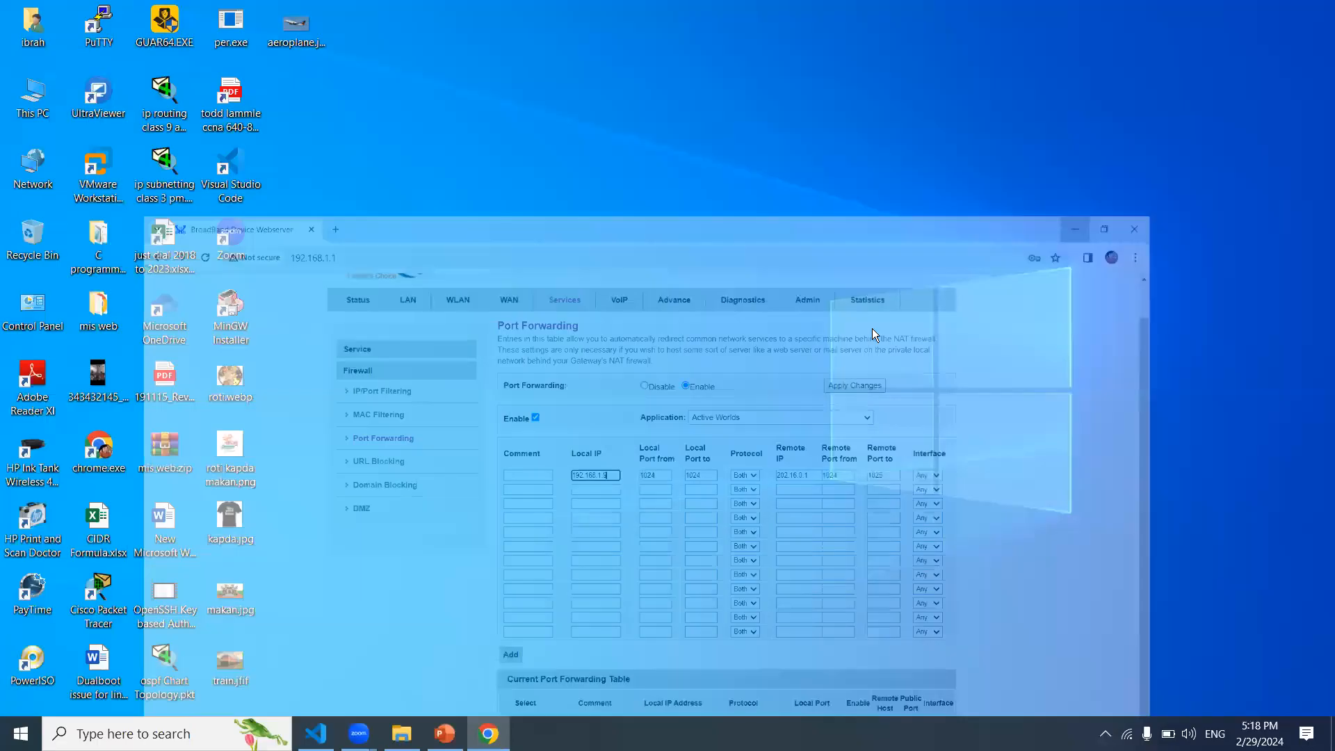
key("super+r")
key("Return")
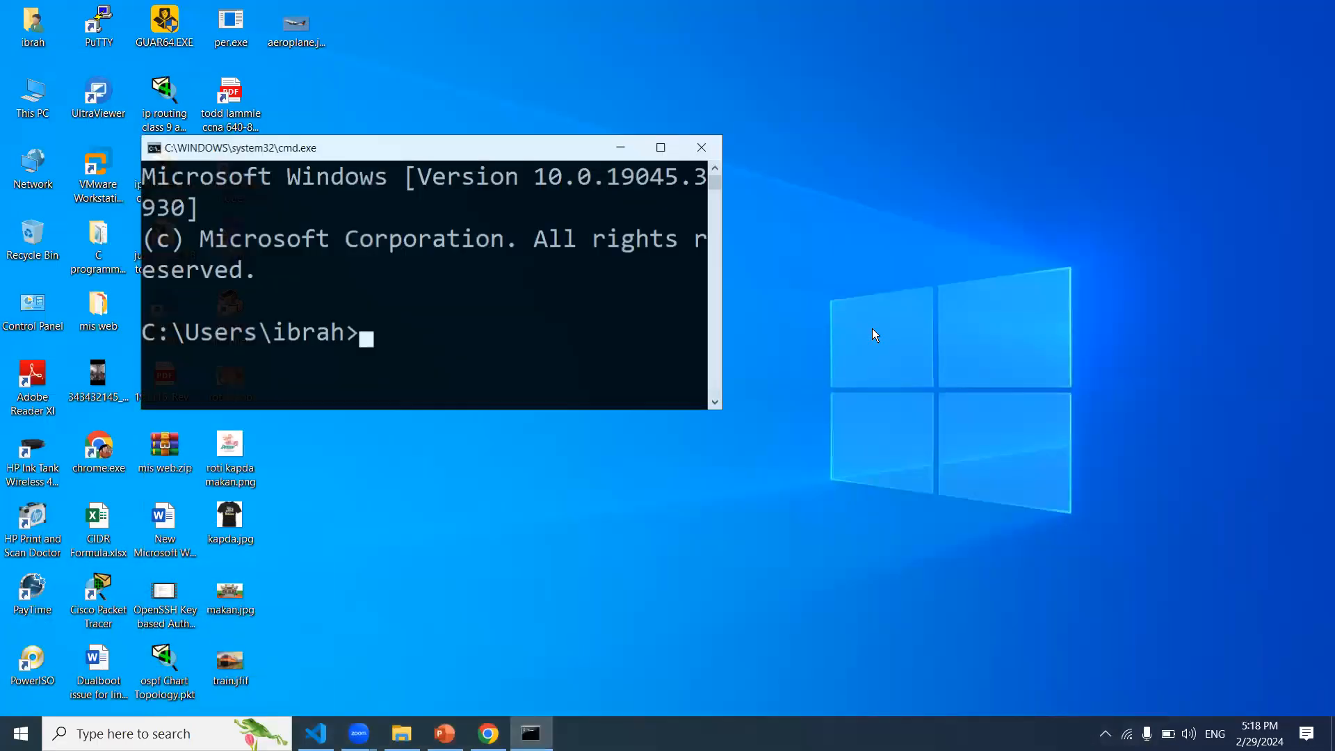
type("telnet")
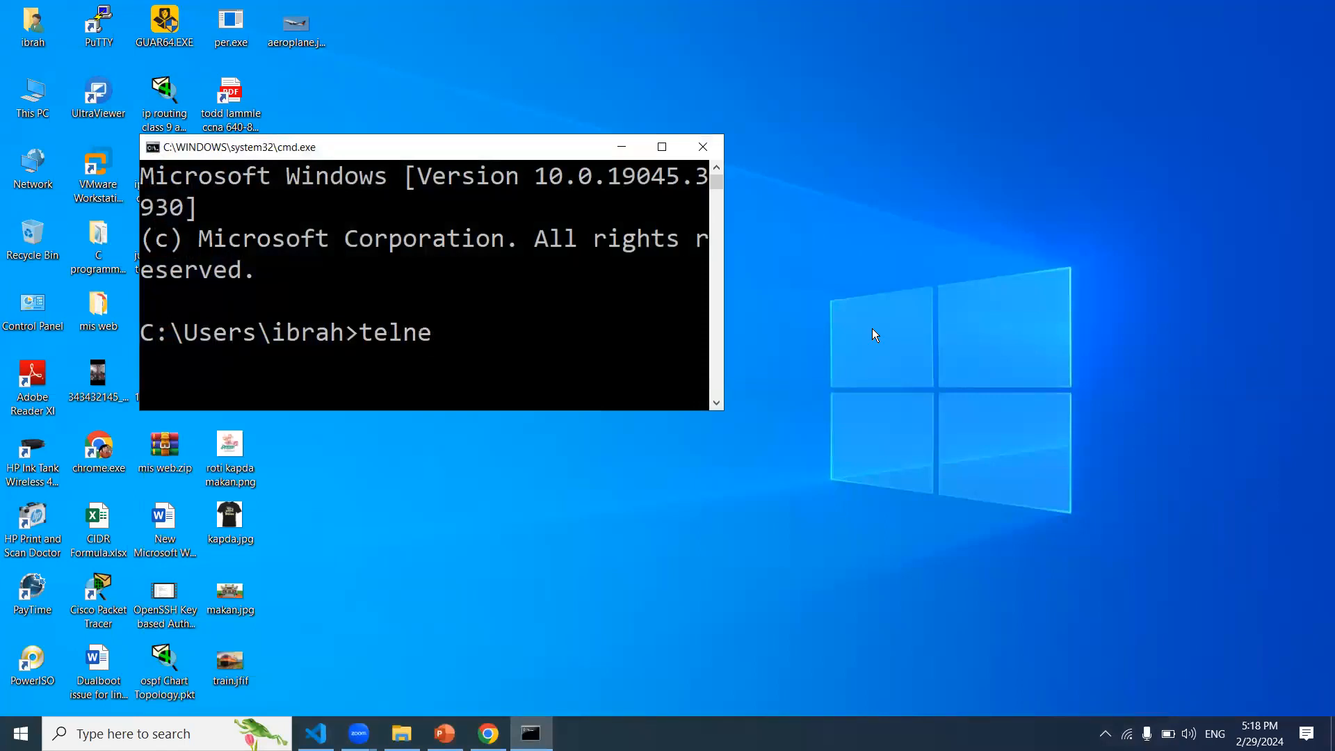
left_click(665, 149)
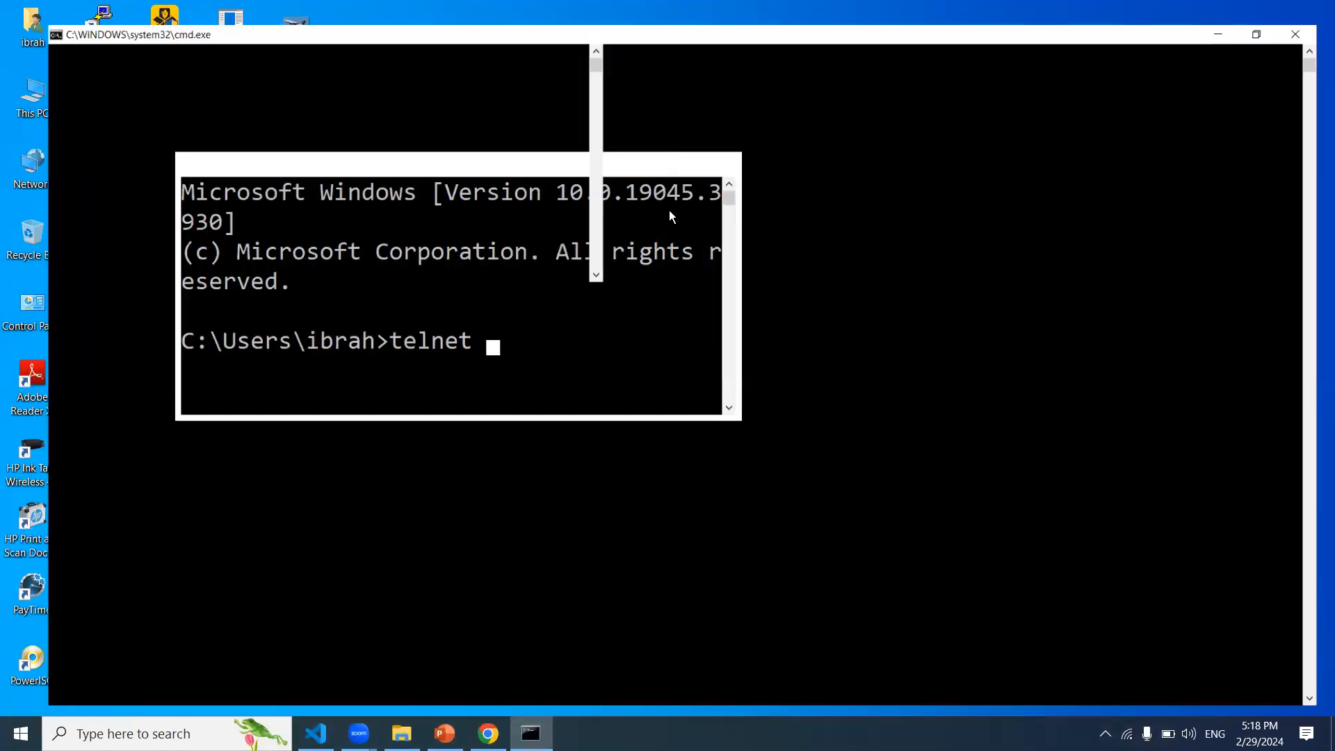
left_click(635, 286)
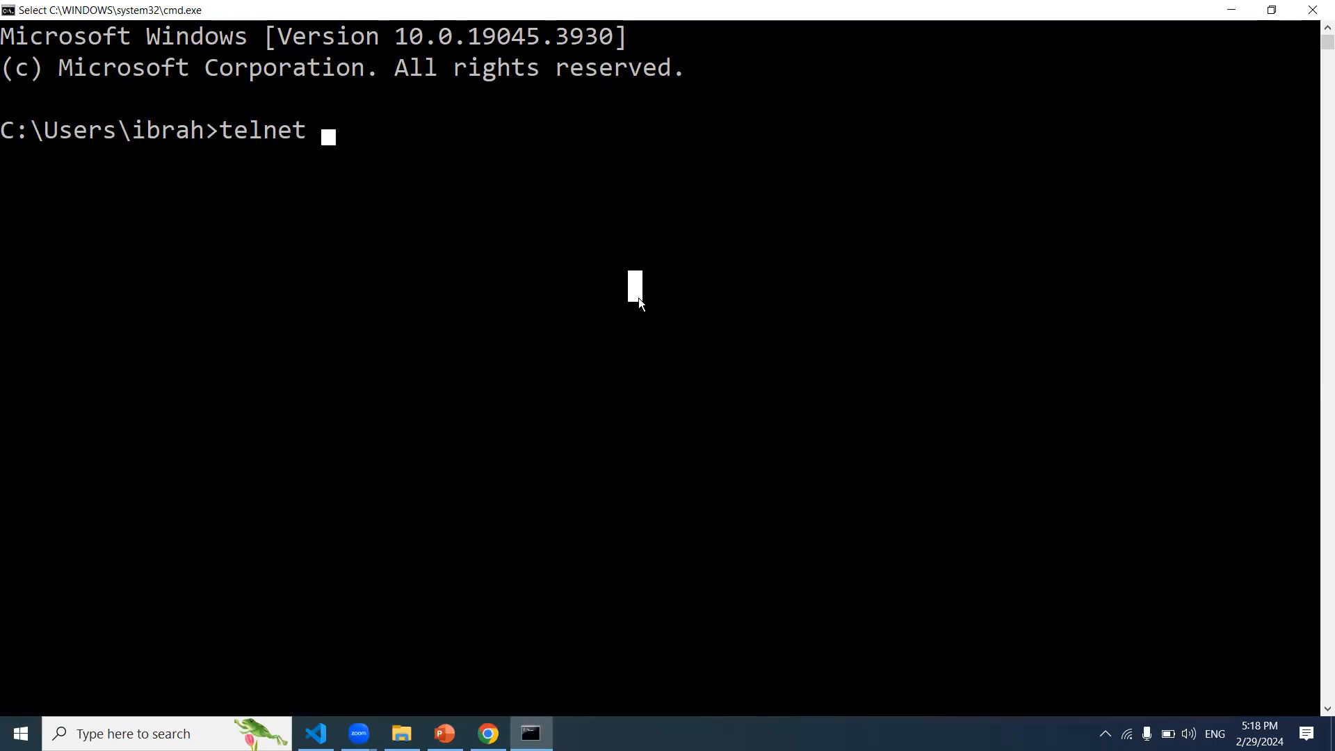
type("202.16")
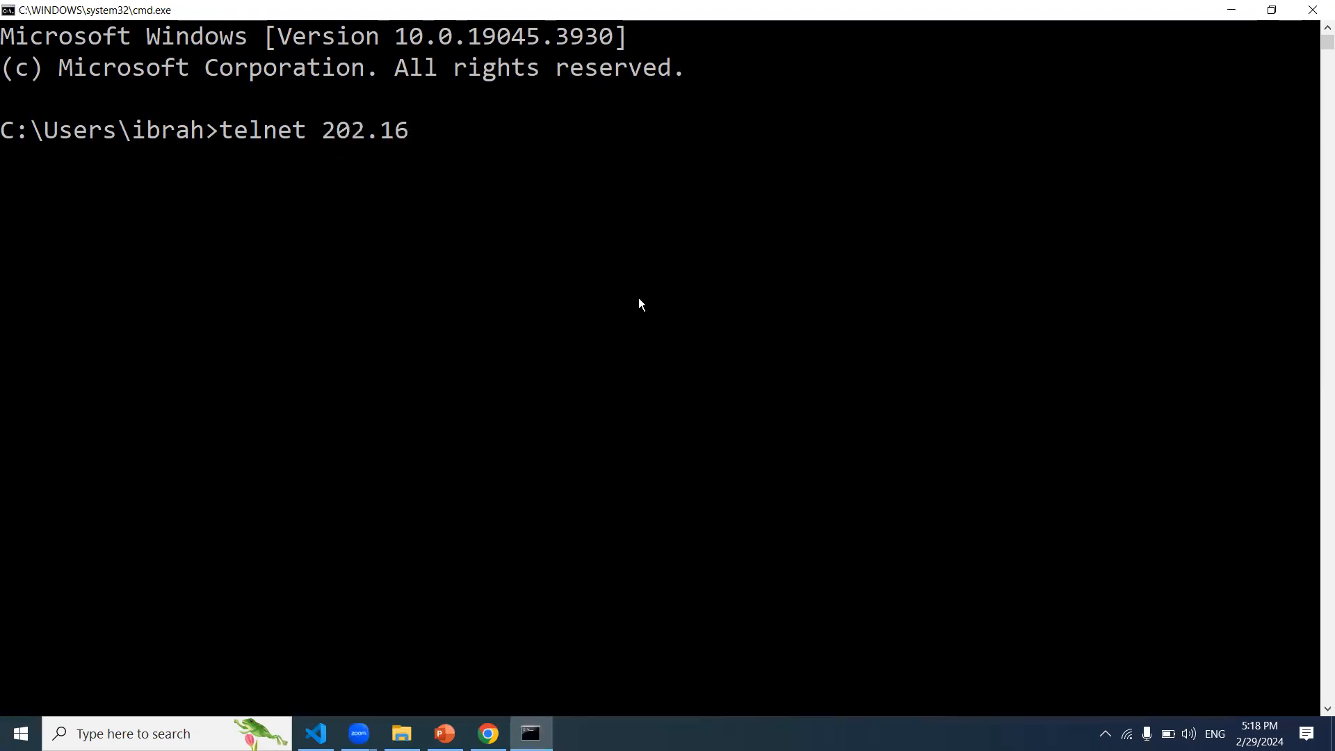
type("8.0.1:1024")
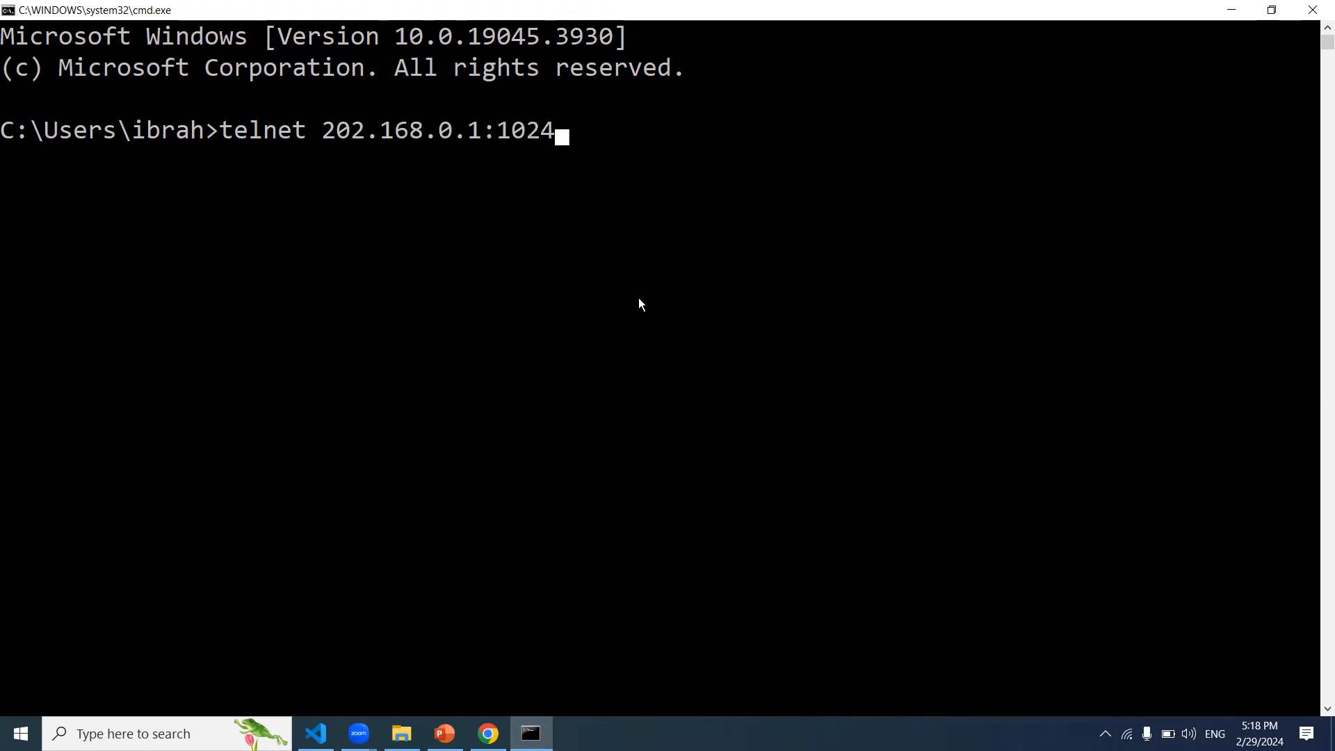
key("Return")
Step: Highlight port 1024, enter 192.168.0.2:1024 as a command, then close the console
left_click(502, 131)
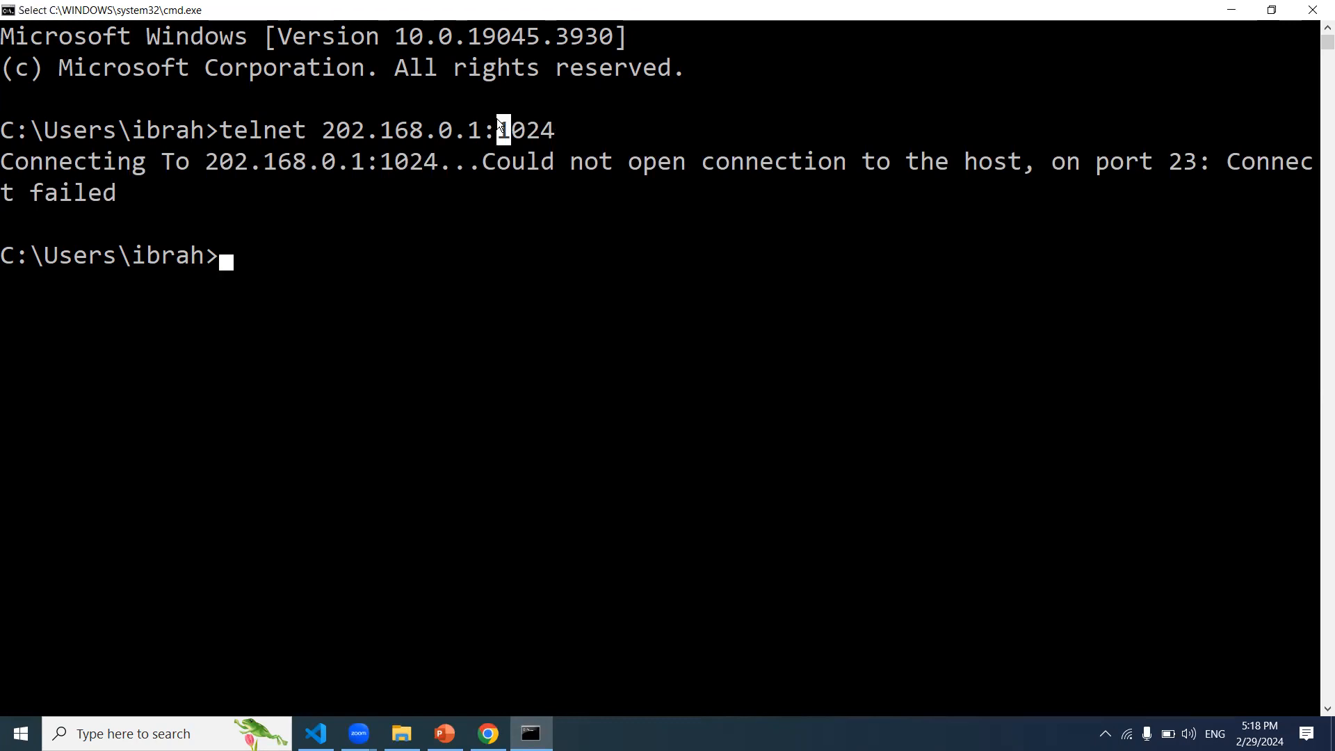
left_click_drag(367, 132, 582, 129)
left_click(502, 130)
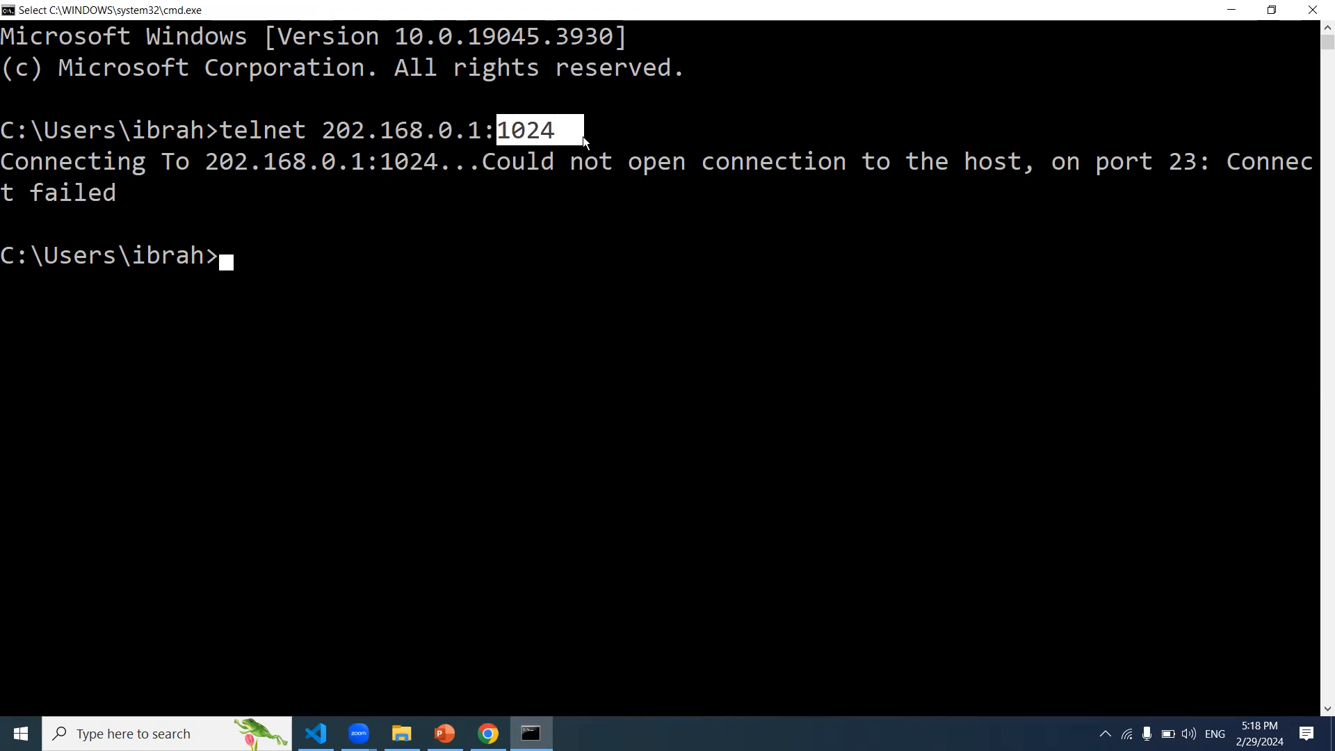
left_click_drag(299, 129, 541, 111)
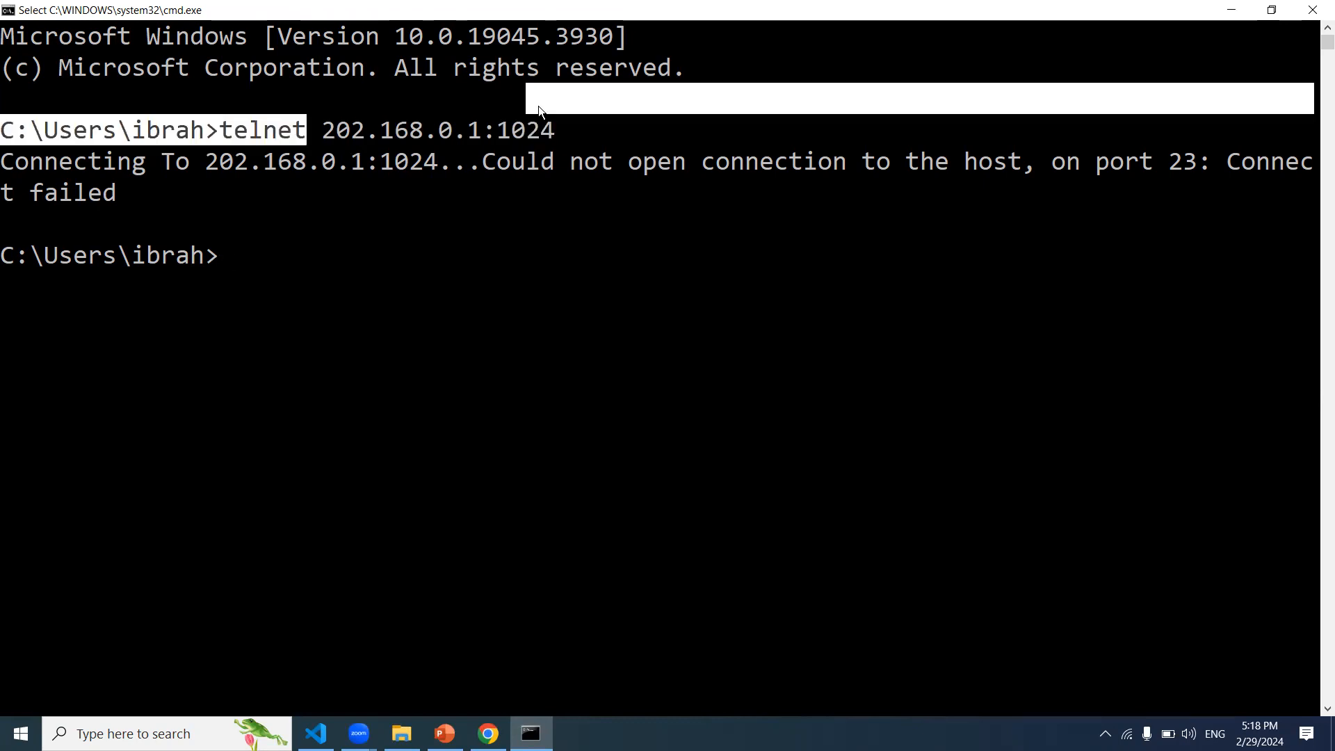
left_click(639, 136)
type("192.168.0.2")
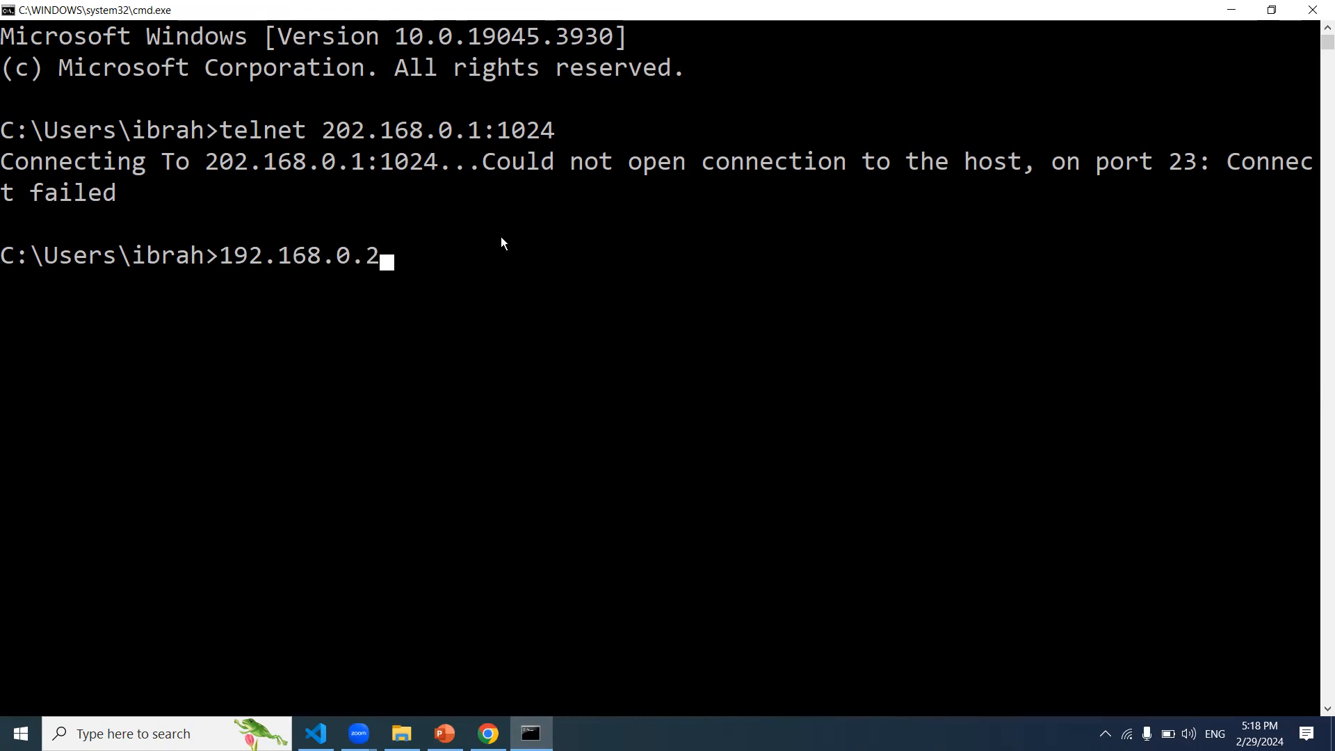
type(":1024")
left_click_drag(221, 257, 453, 252)
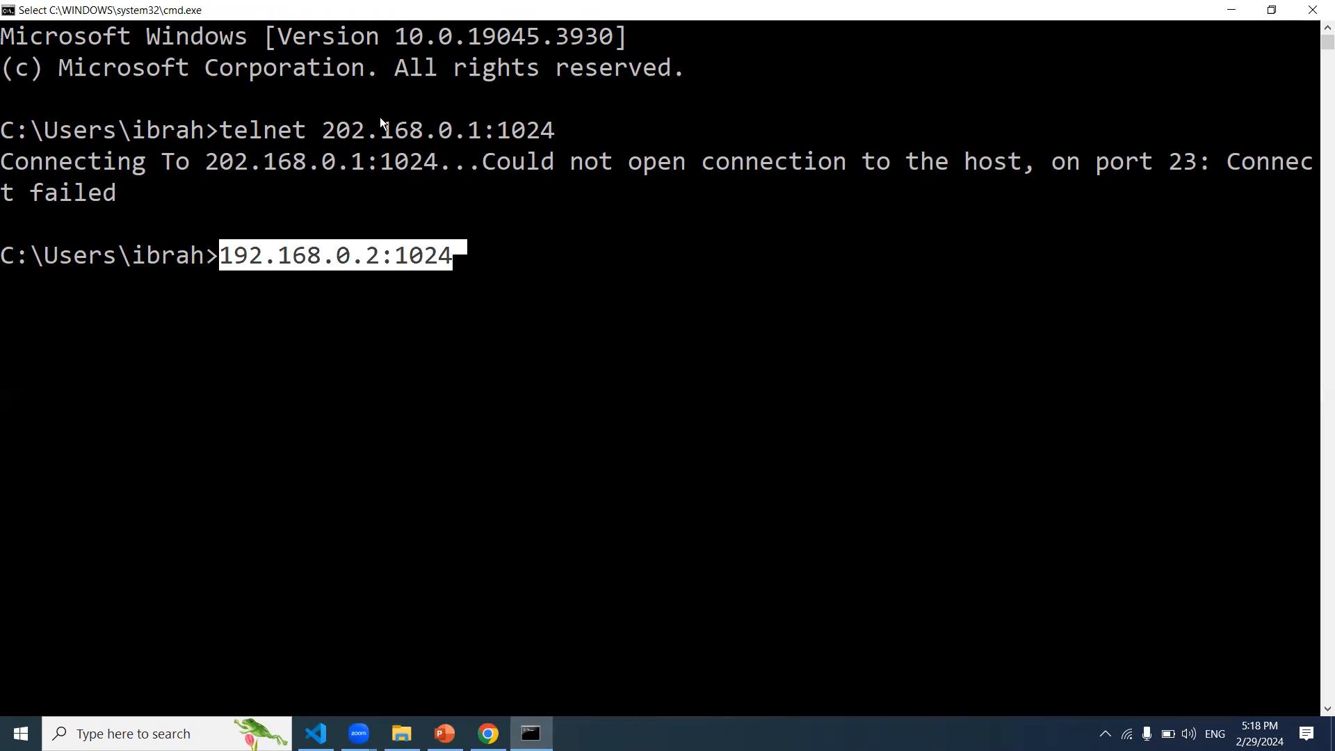
left_click_drag(379, 116, 568, 187)
left_click(569, 187)
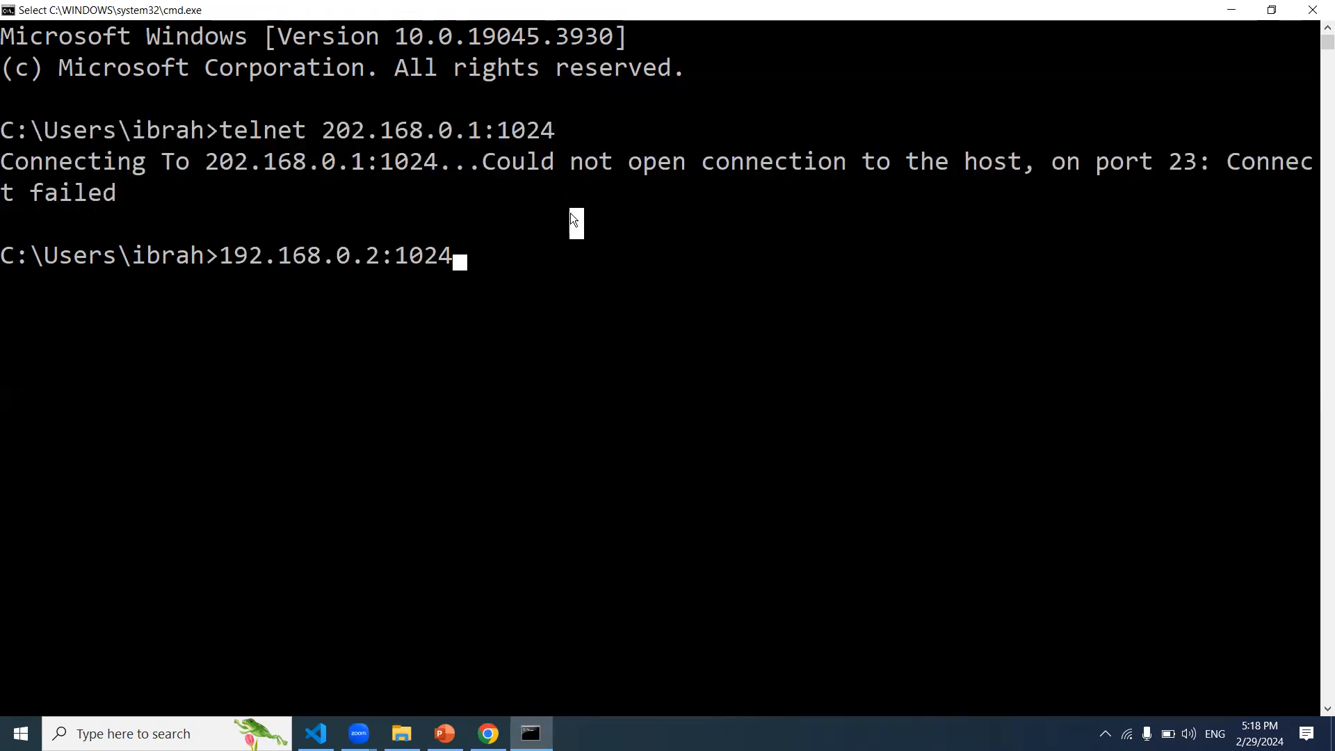
key("Return")
key("Return")
left_click(1321, 12)
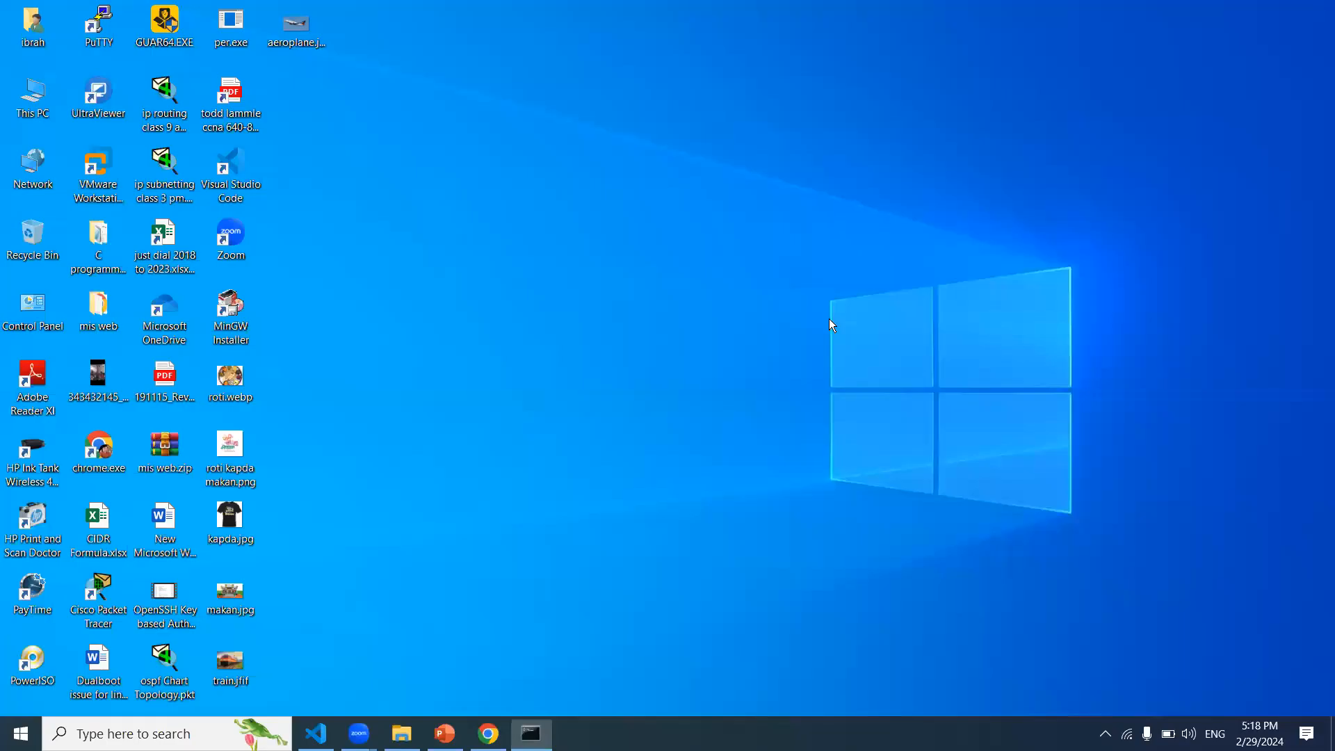
Step: Restore the minimized Chrome window showing the router's Port Forwarding page with the 192.168.1.9 rule
left_click(488, 733)
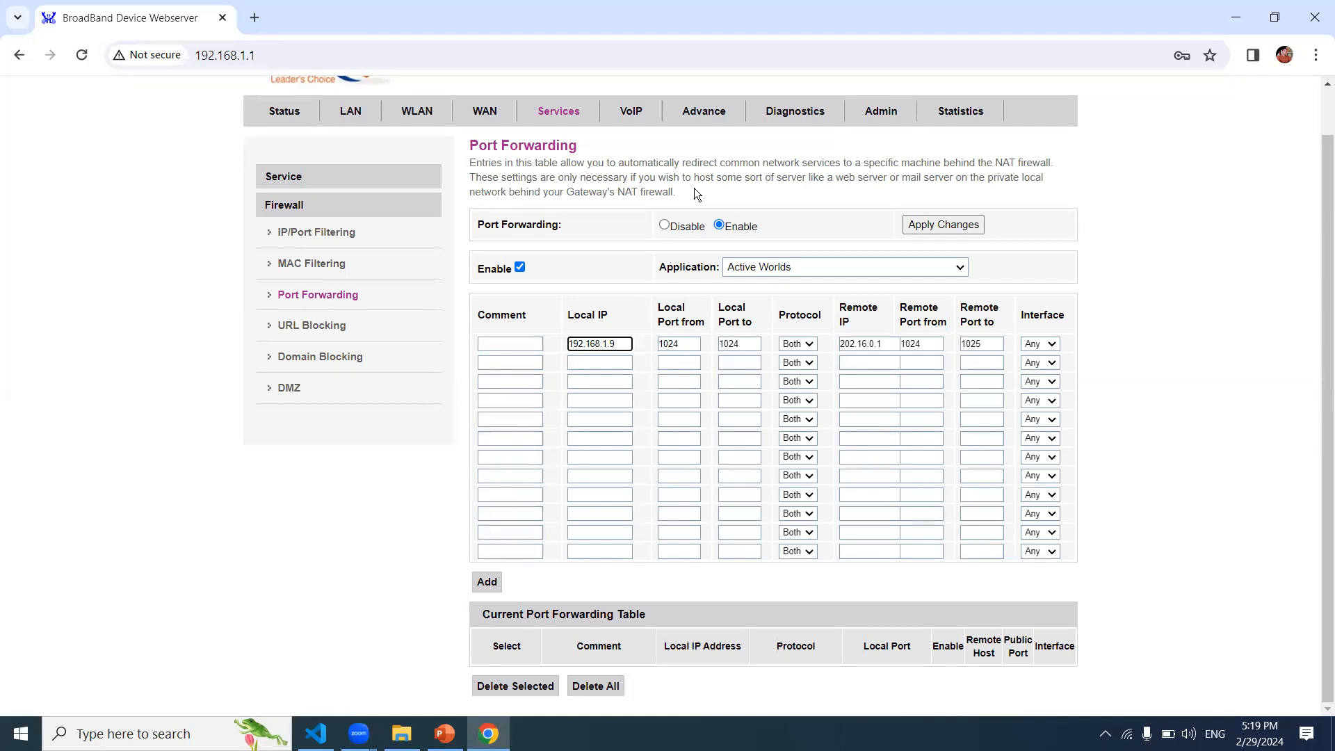
Step: Go from MAC Filtering to the Device Status page and highlight name server 103.47.15.162
left_click(343, 263)
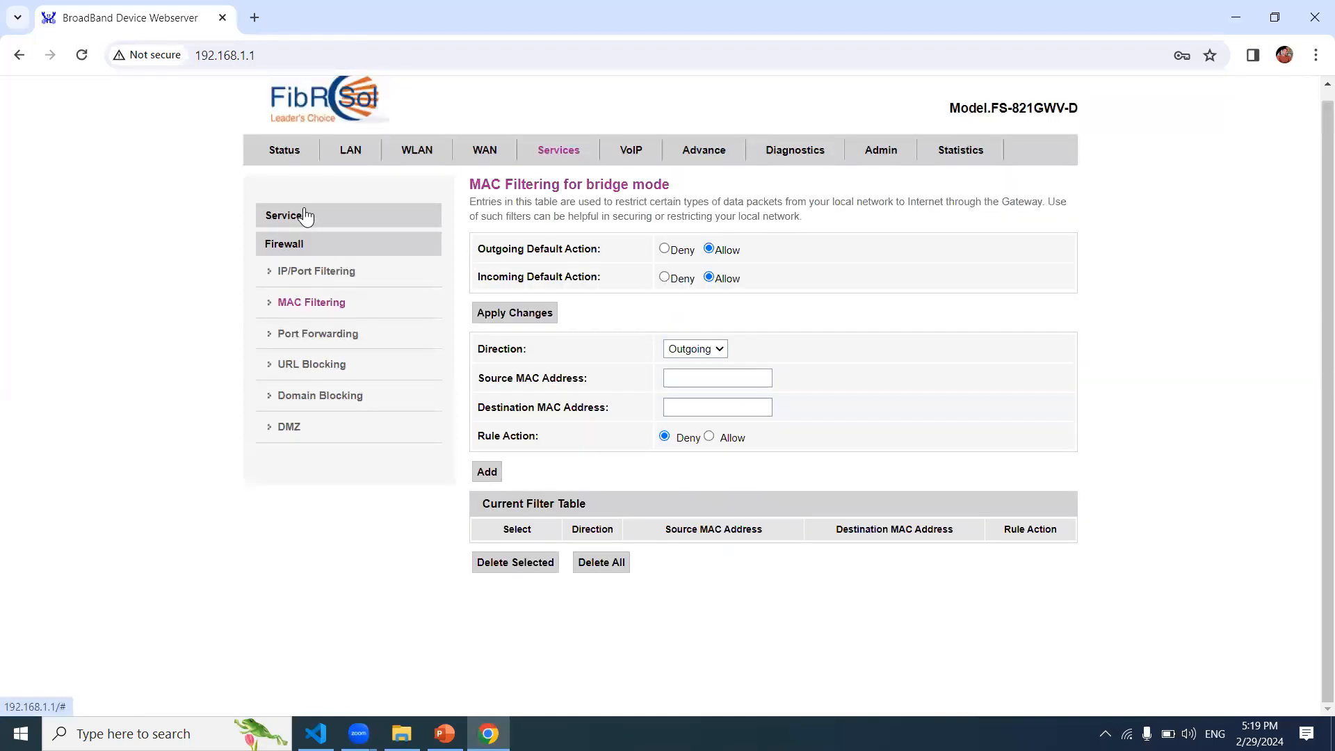
left_click(306, 217)
left_click(286, 154)
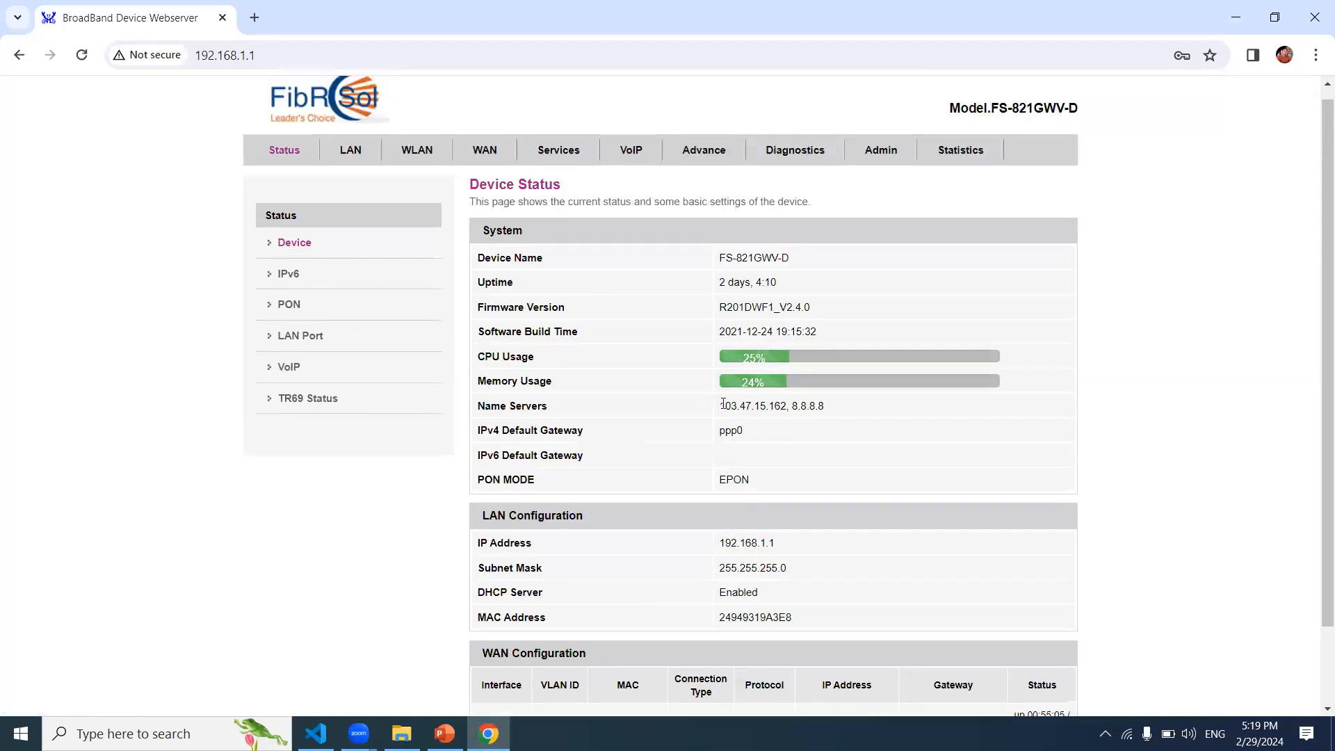
left_click_drag(724, 404, 788, 406)
Step: On the PON WAN page, switch Channel Mode to IPoE, then restore it to PPPoE
left_click(477, 147)
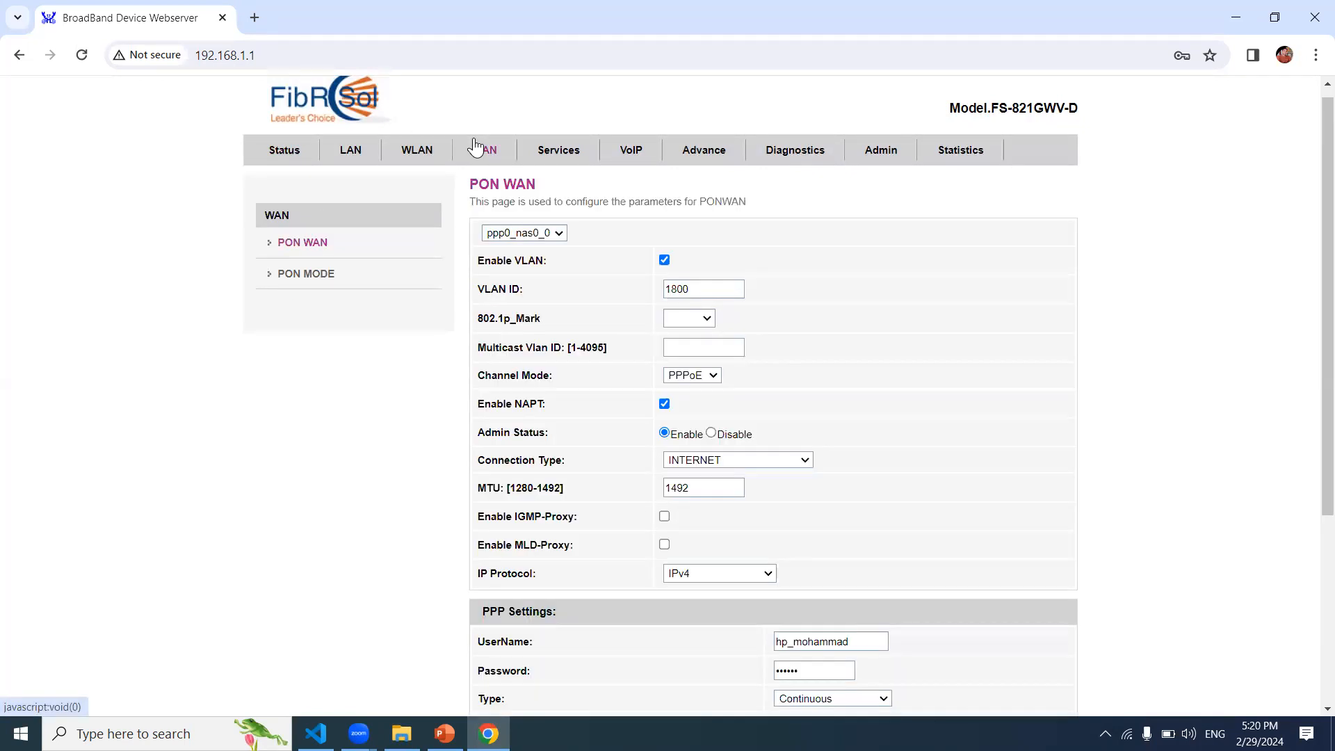
scroll(688, 521, "down", 3)
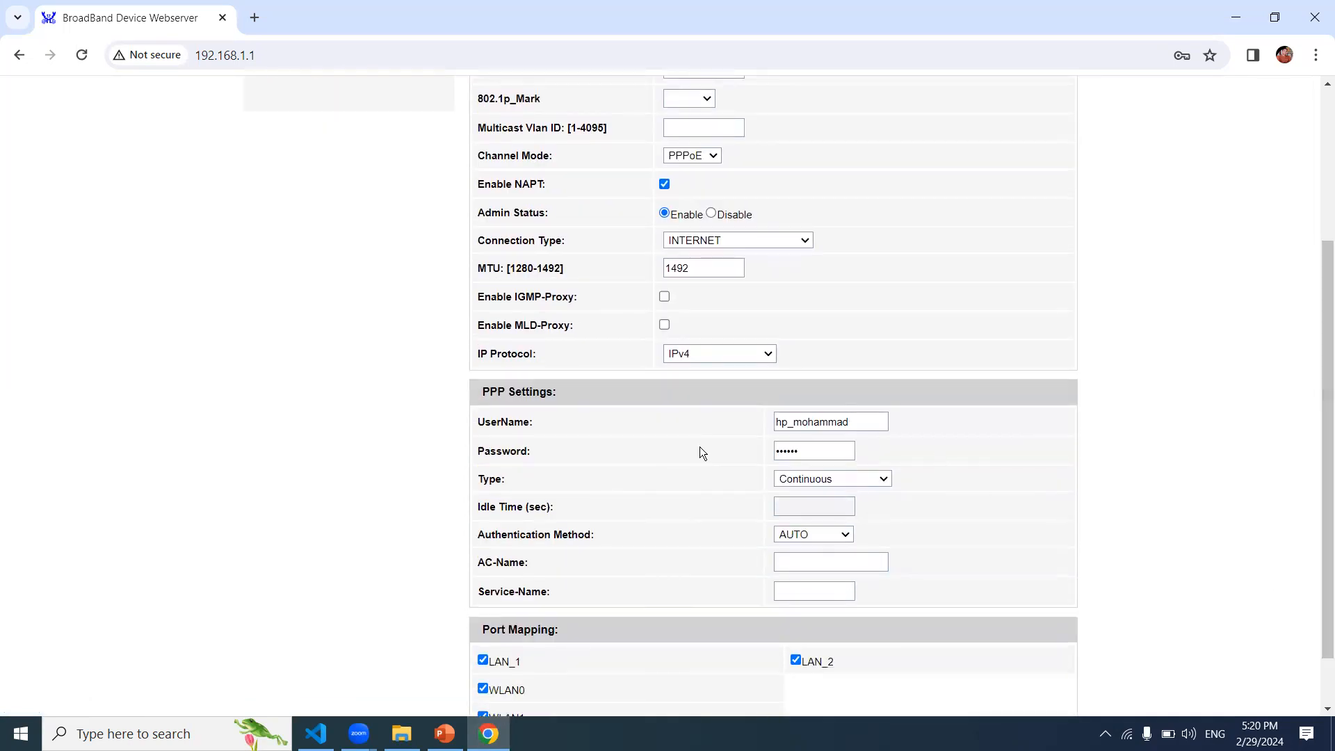
left_click(810, 240)
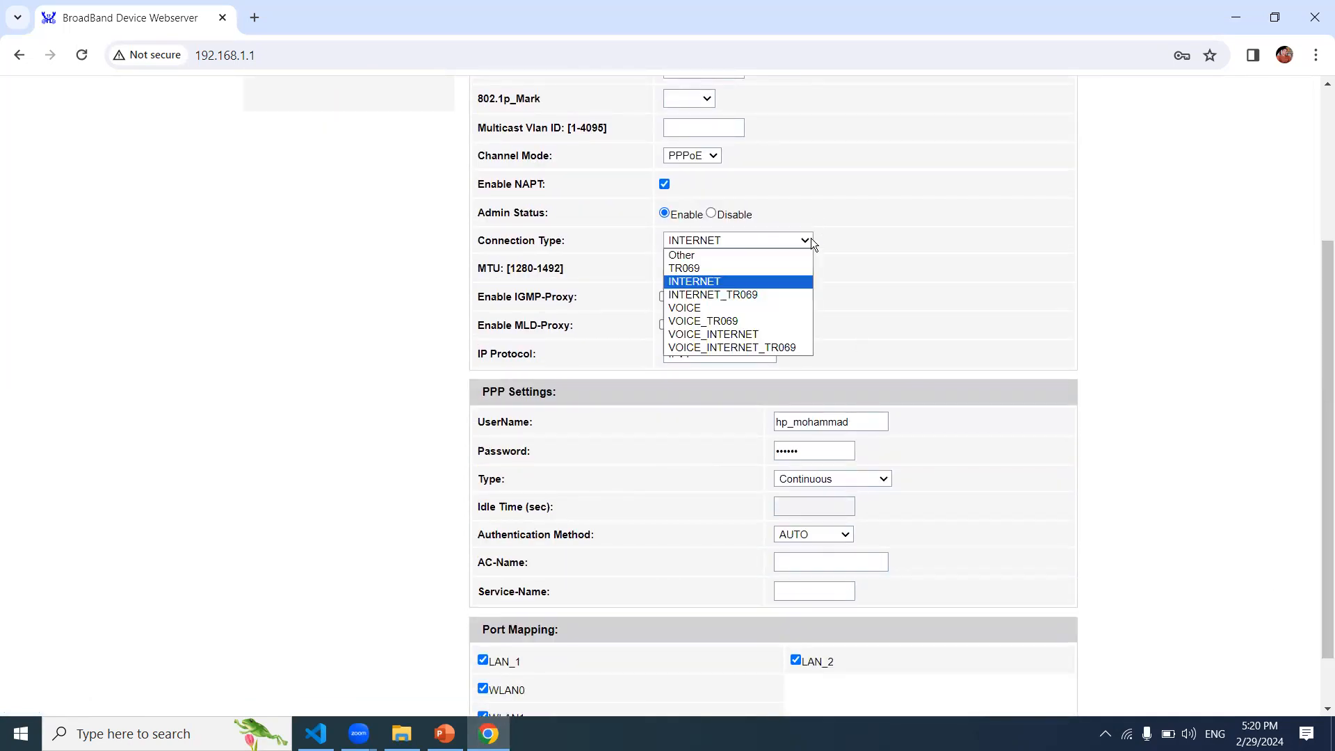
left_click(864, 196)
left_click_drag(863, 197, 733, 158)
left_click(718, 151)
left_click(709, 182)
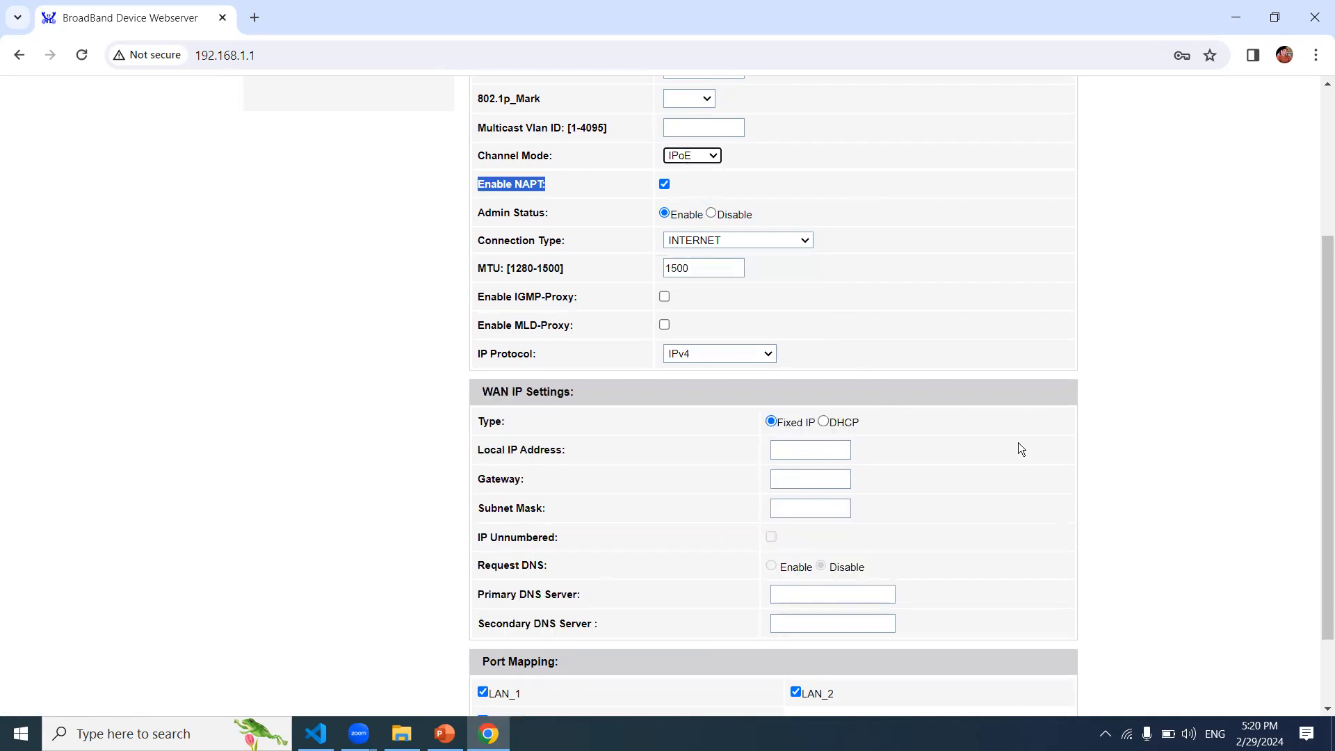
left_click(796, 458)
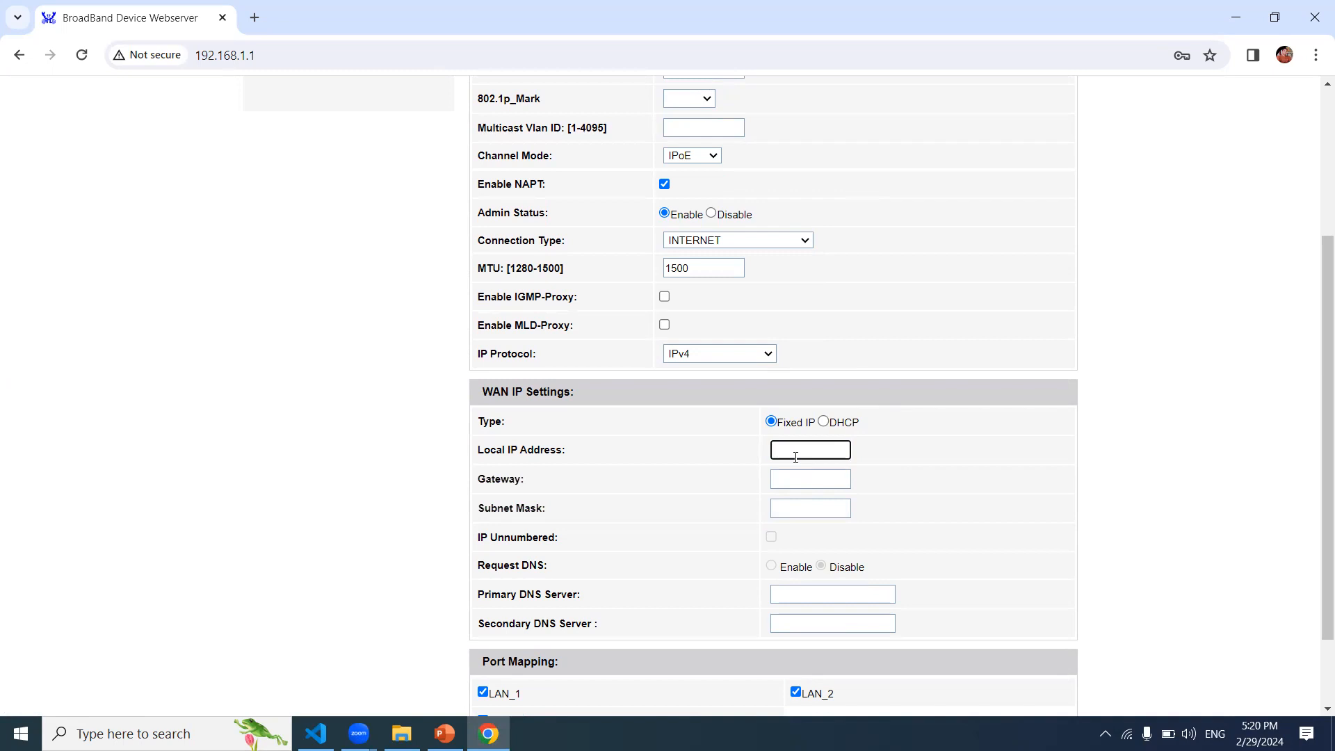
left_click(716, 158)
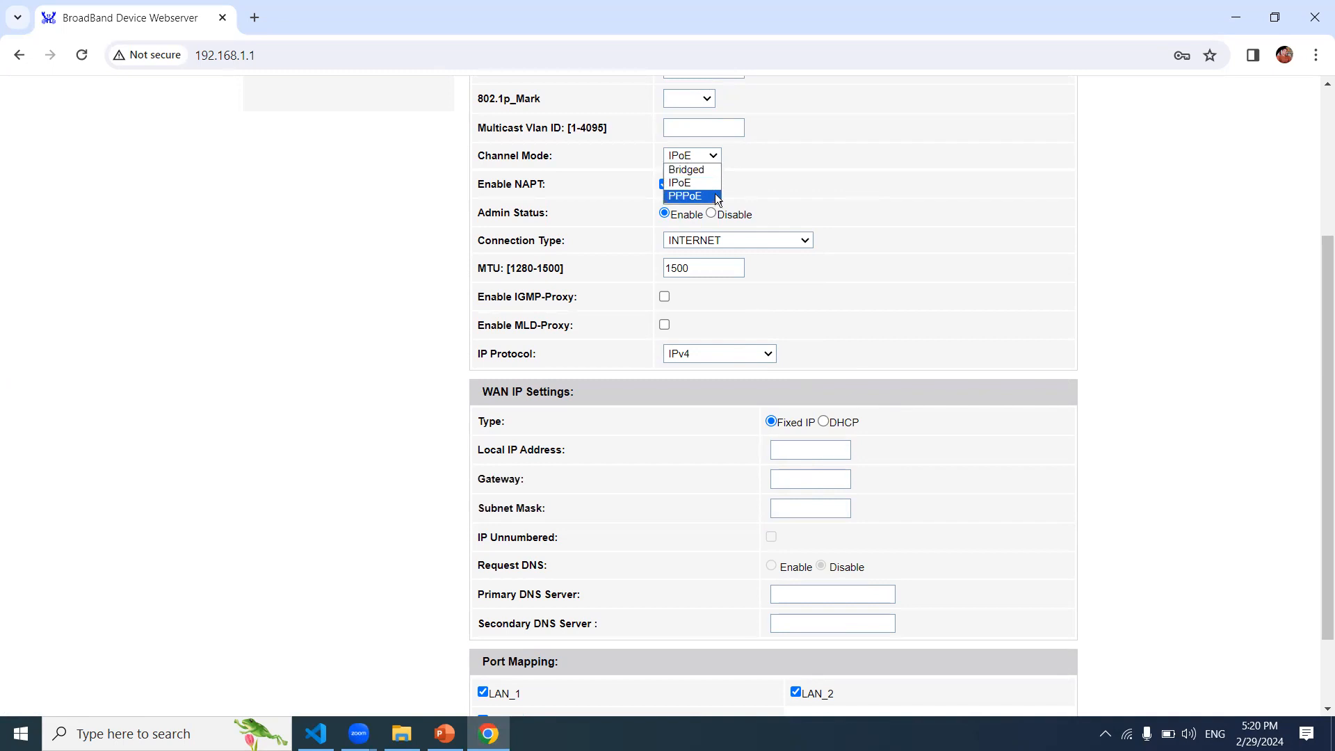
left_click(717, 195)
scroll(1291, 320, "up", 3)
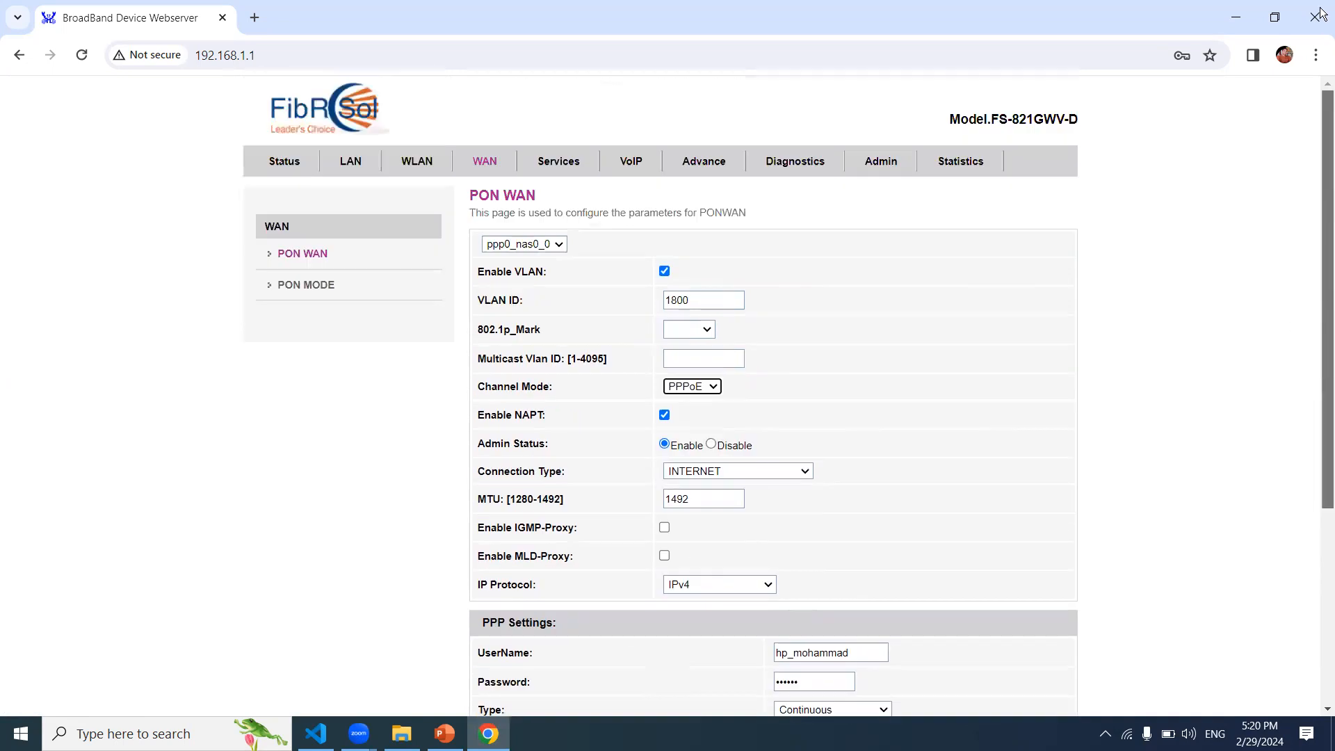
left_click(322, 285)
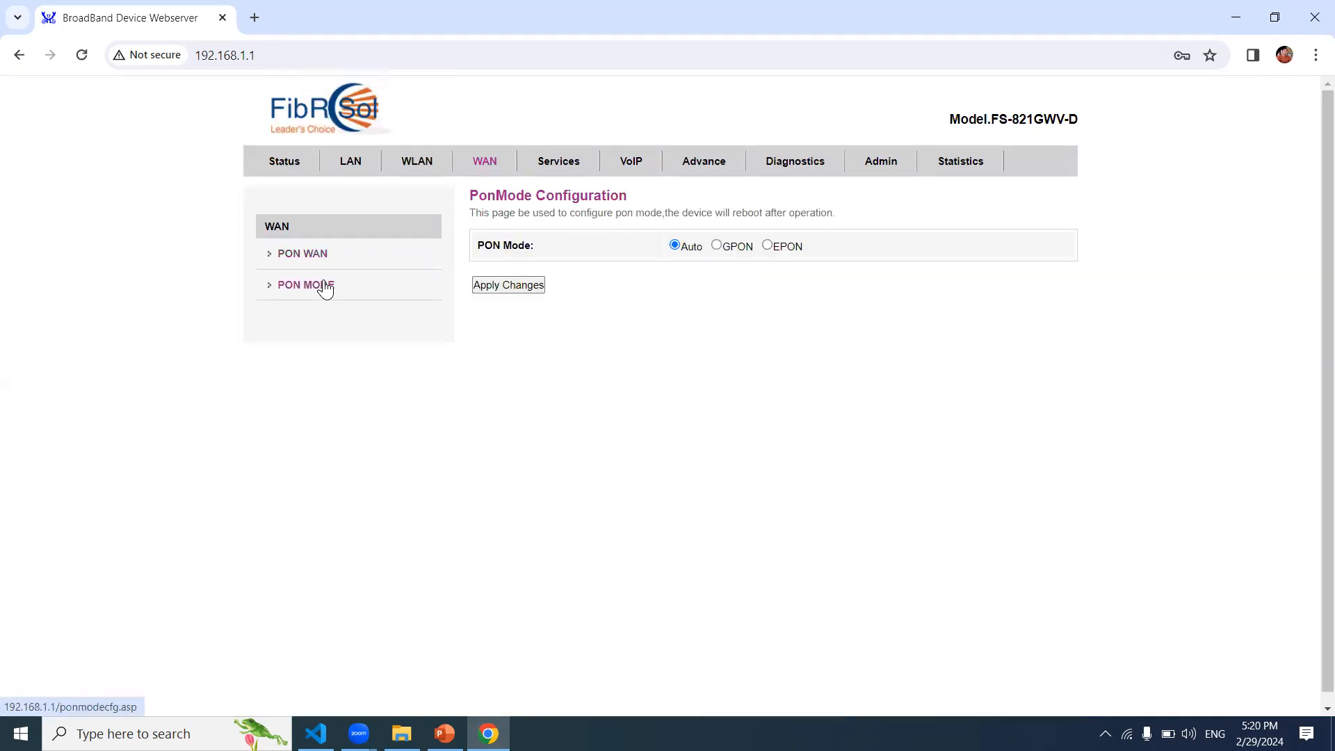
left_click(321, 257)
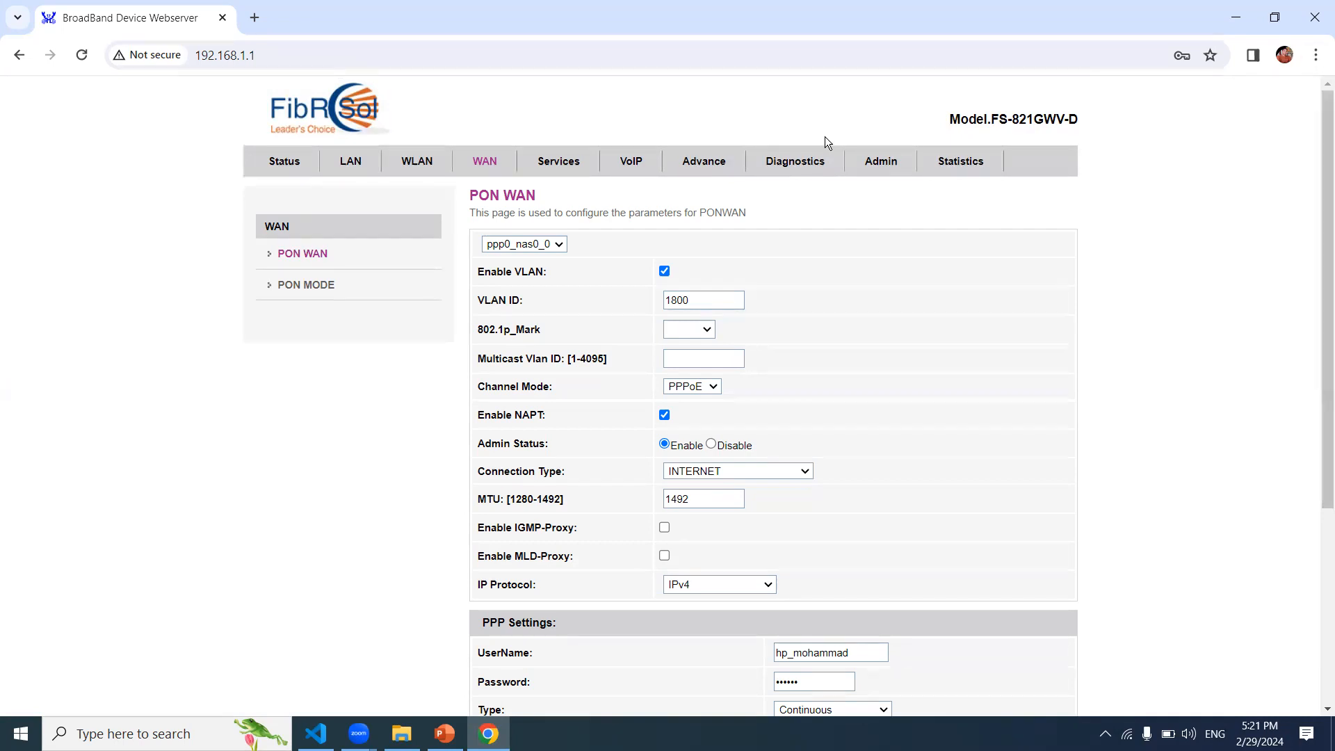
left_click(789, 167)
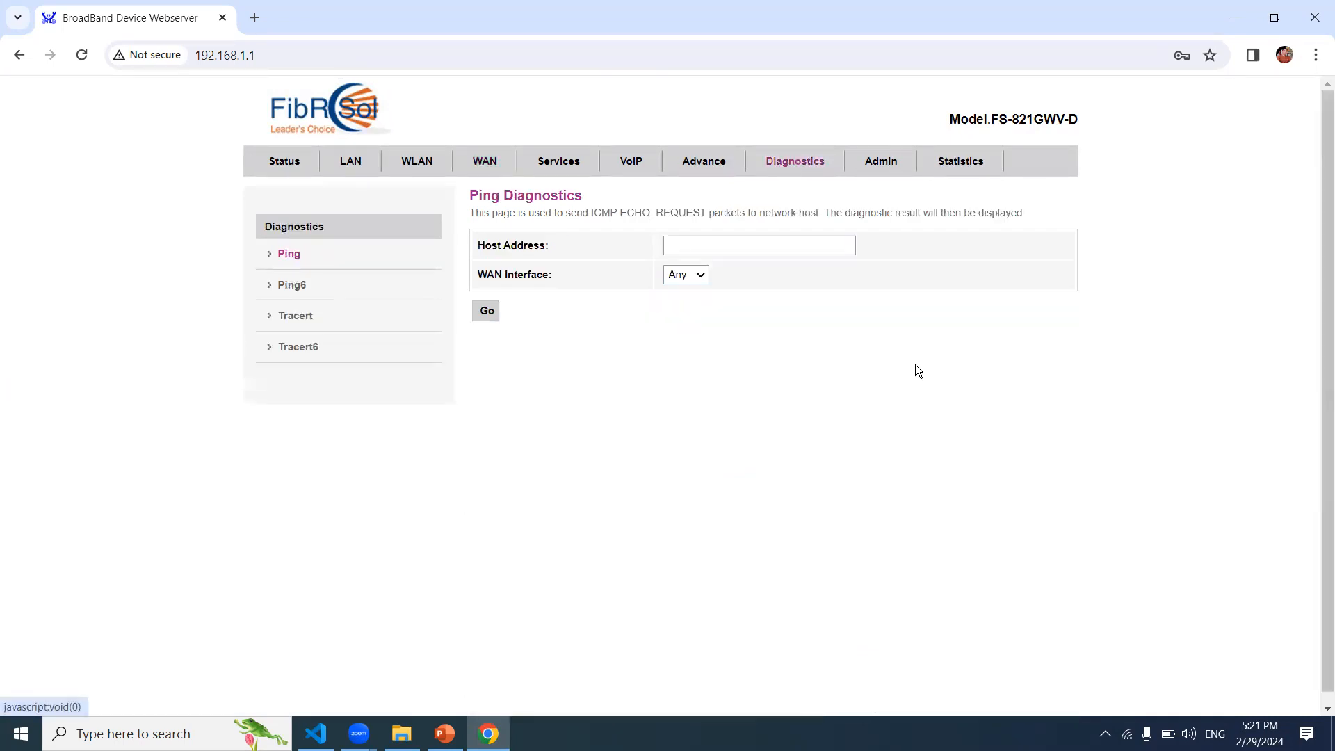
Step: Browse the Admin pages via Backup/Restore to the Password Configuration page
left_click(893, 164)
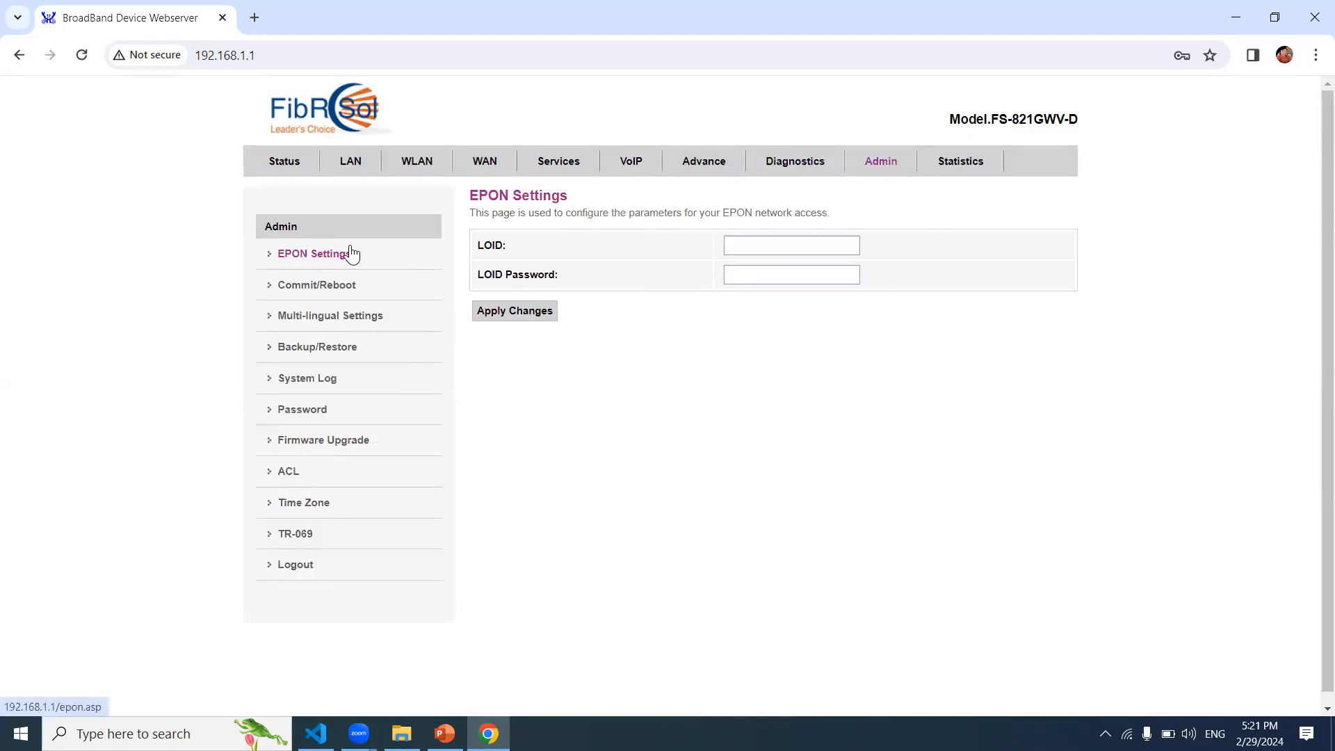
left_click(328, 352)
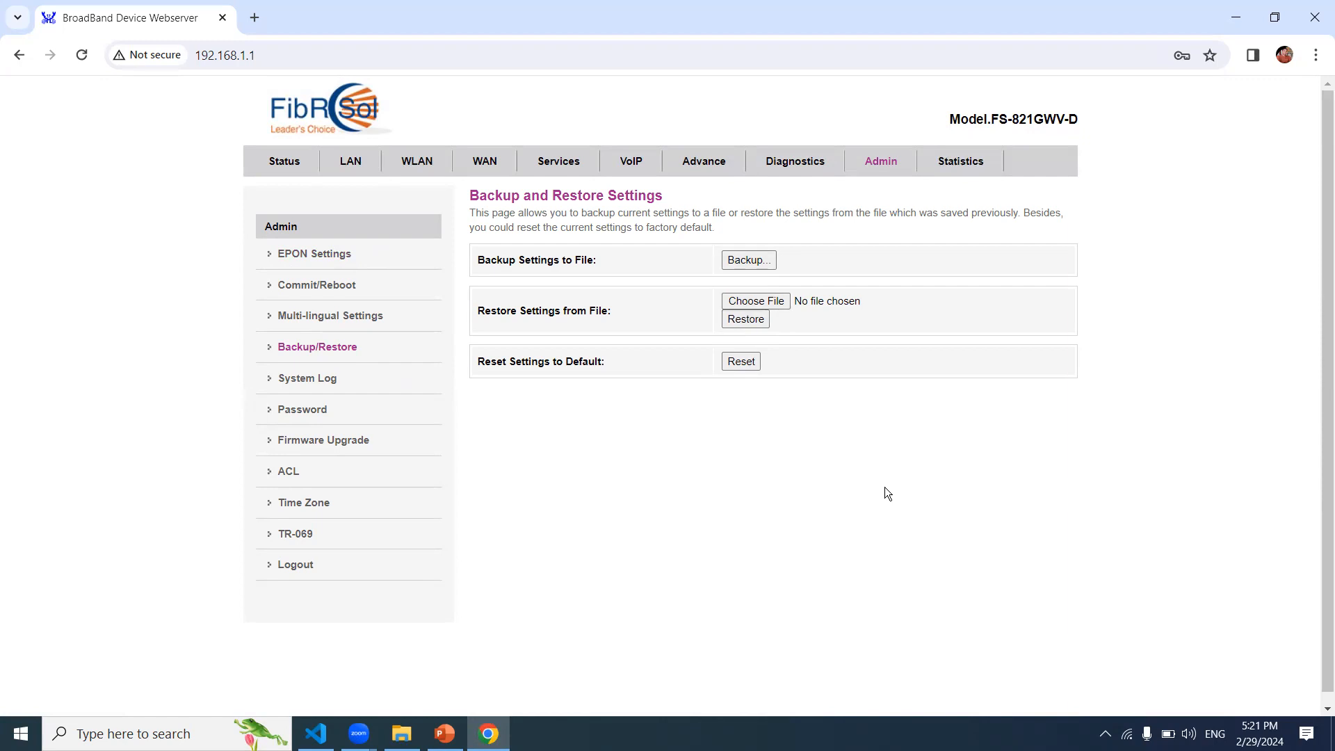
left_click(349, 416)
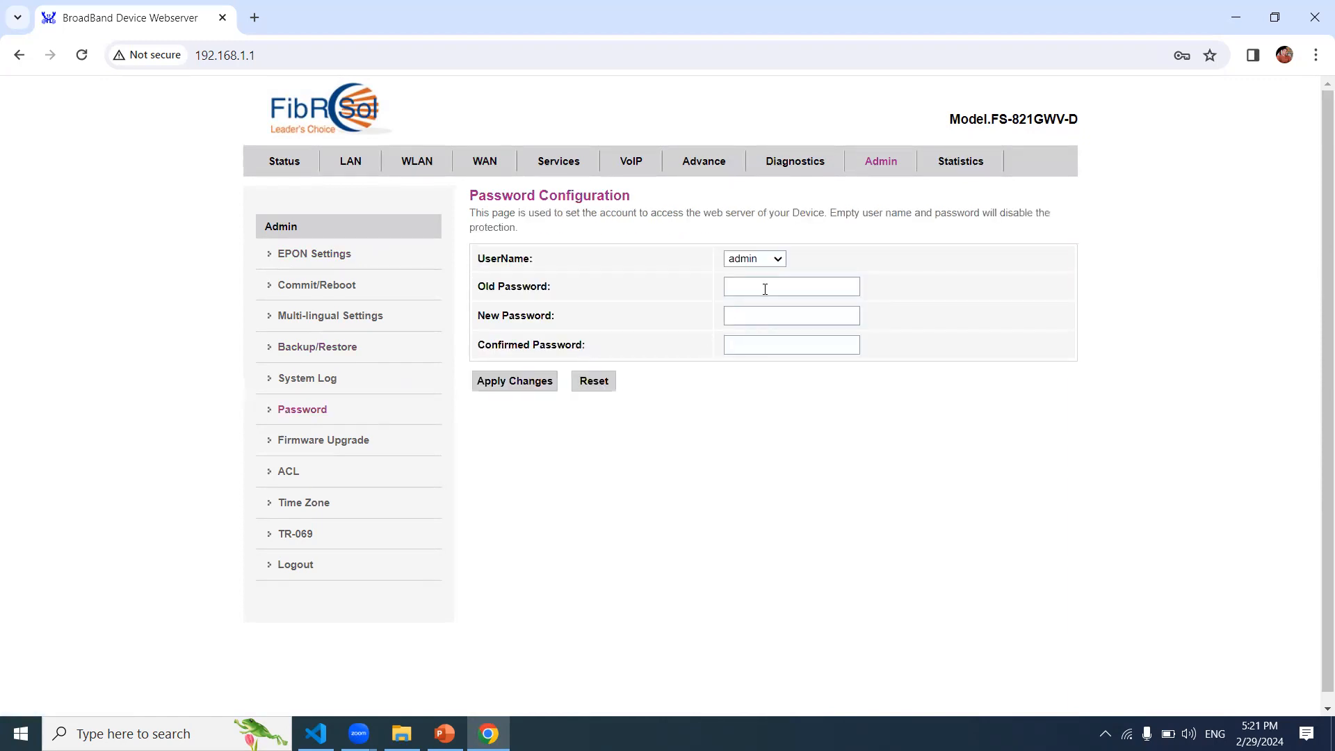
Step: Leave the password fields empty, dismiss the saved-password suggestion, and go to System Log
left_click(762, 295)
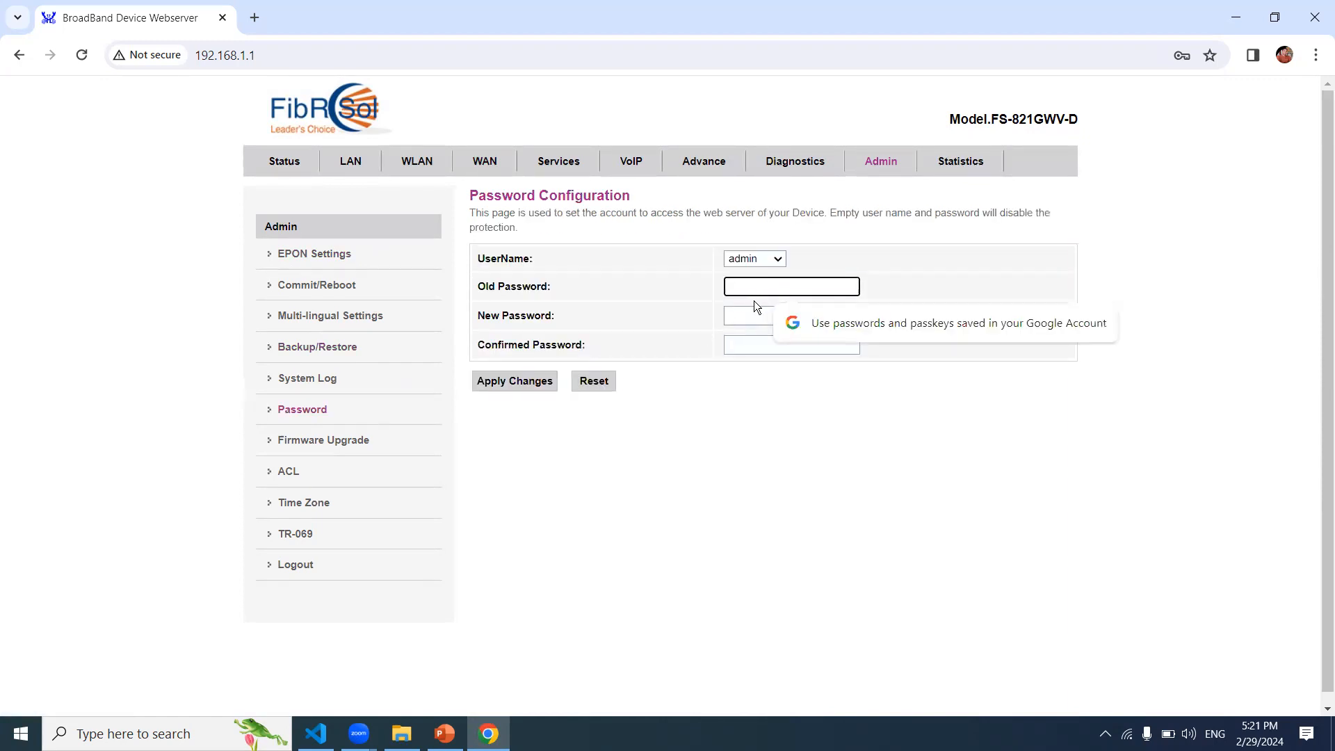
left_click(752, 311)
left_click(752, 346)
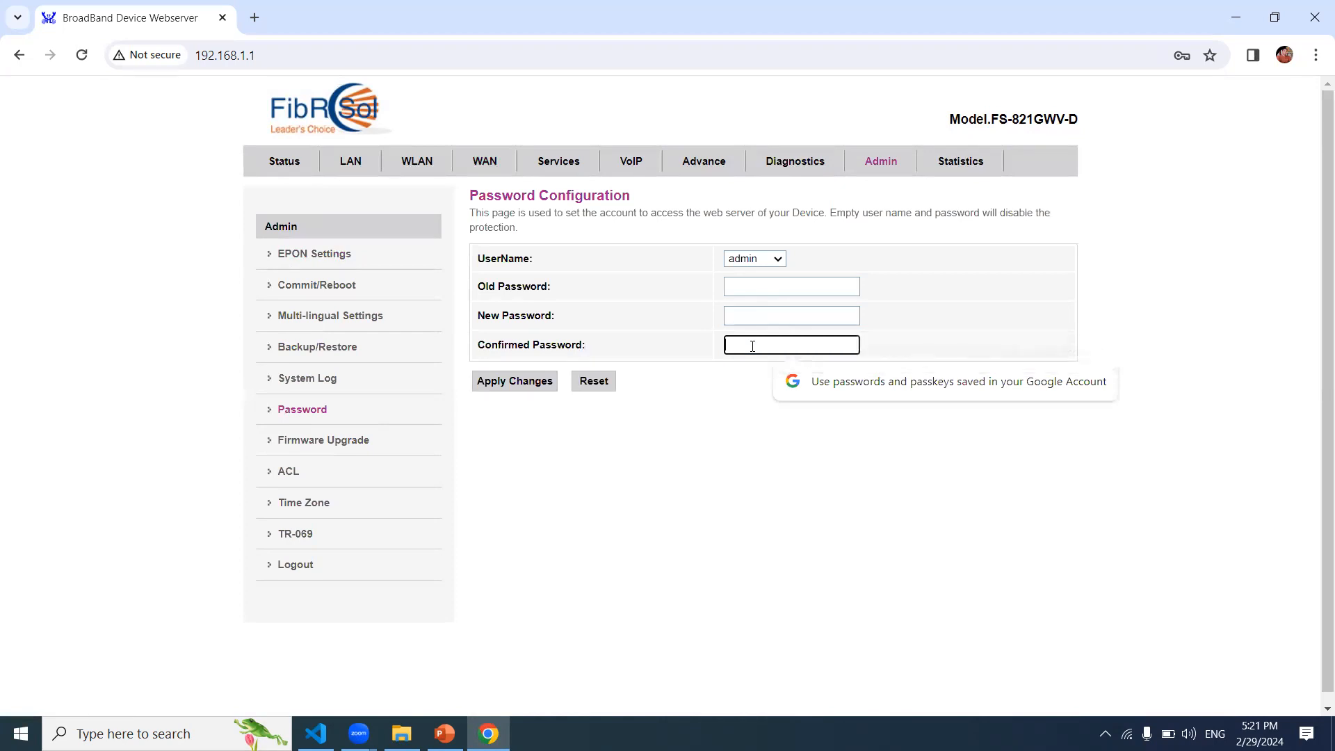
left_click(684, 488)
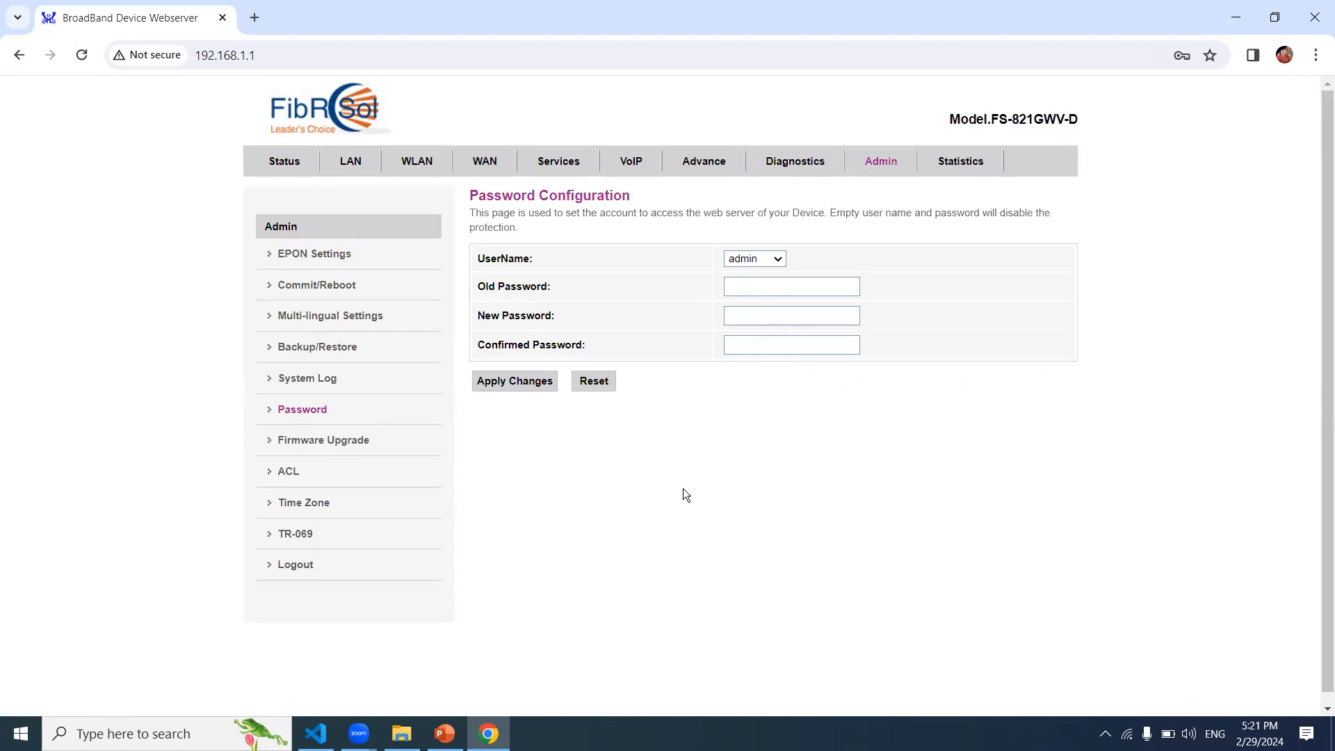
left_click(324, 383)
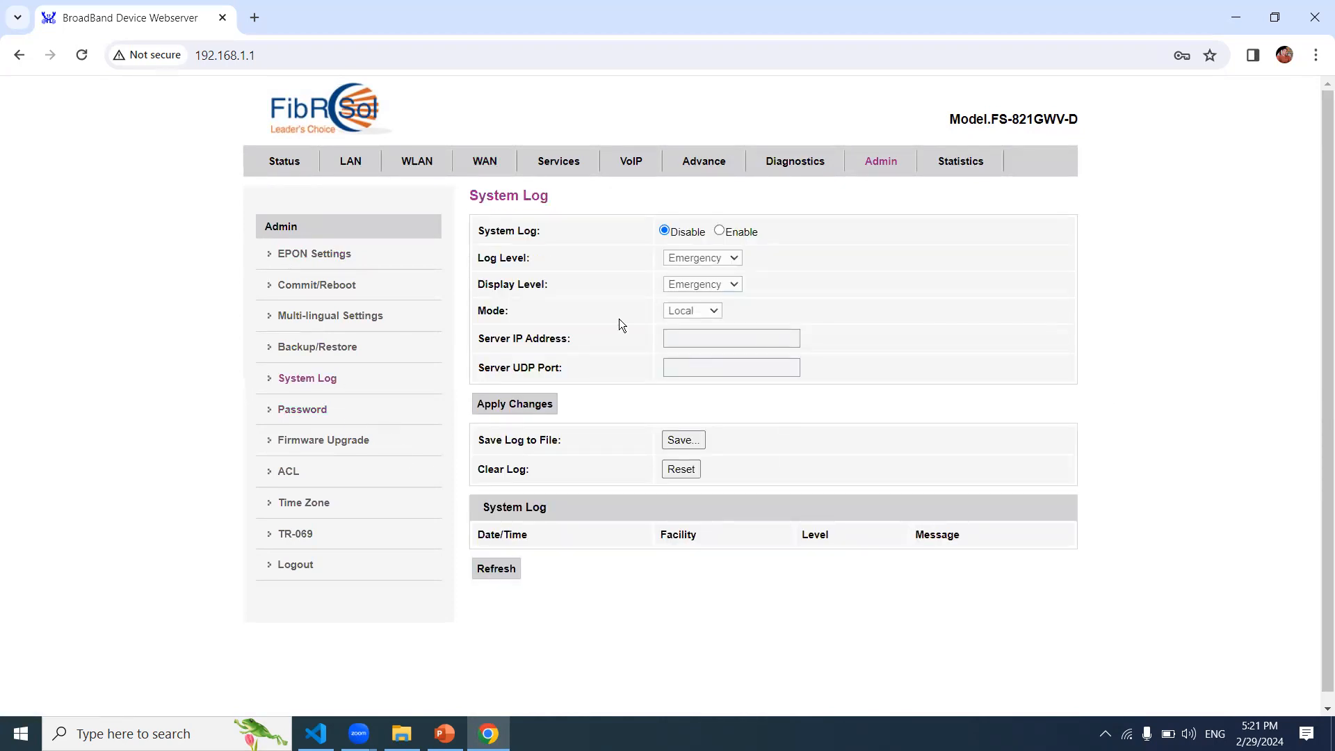
left_click(720, 232)
left_click(734, 258)
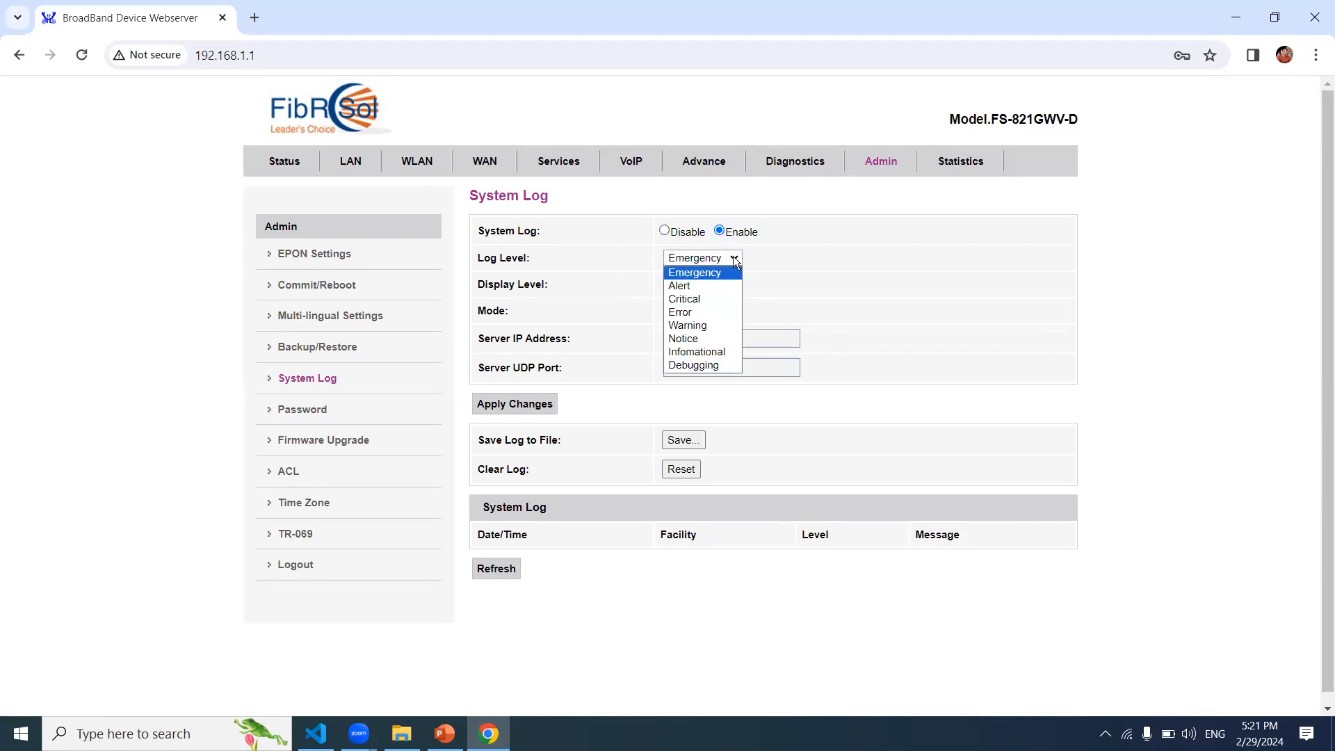
left_click(736, 260)
left_click(735, 260)
left_click(736, 260)
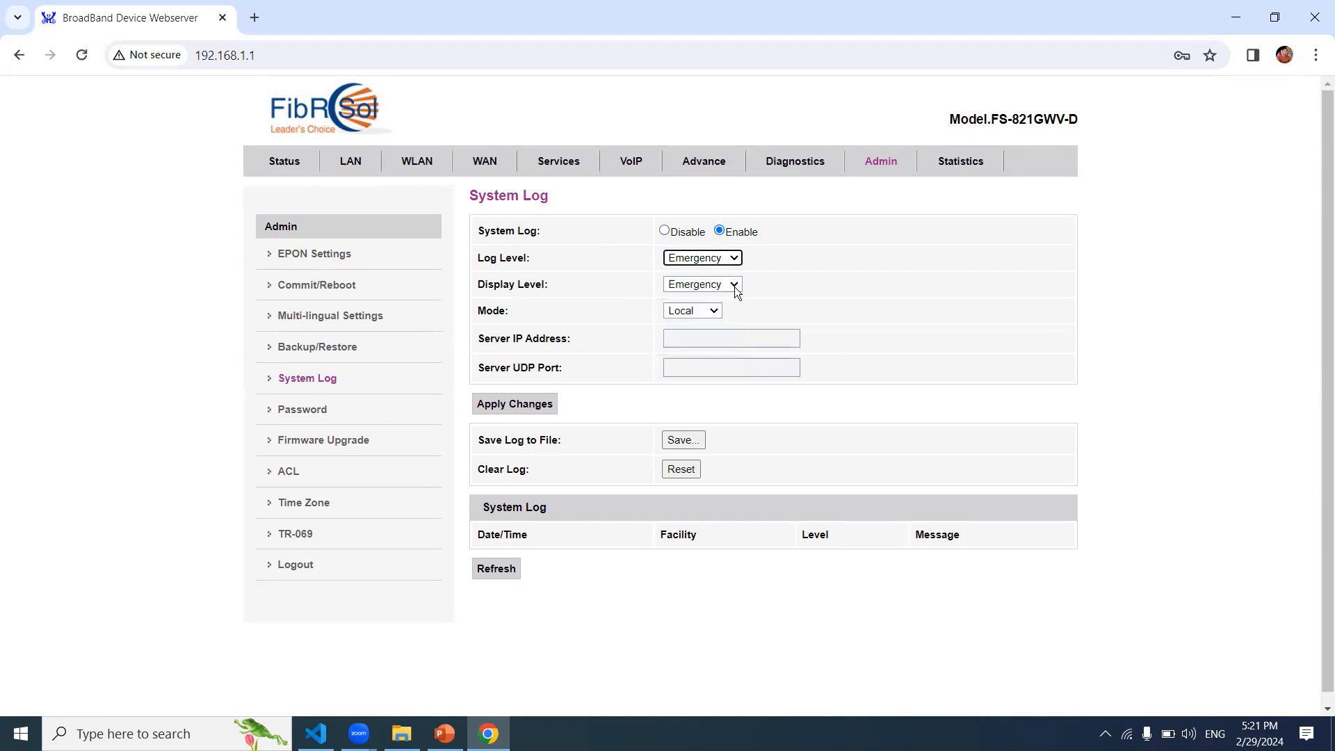
left_click(679, 640)
left_click(664, 231)
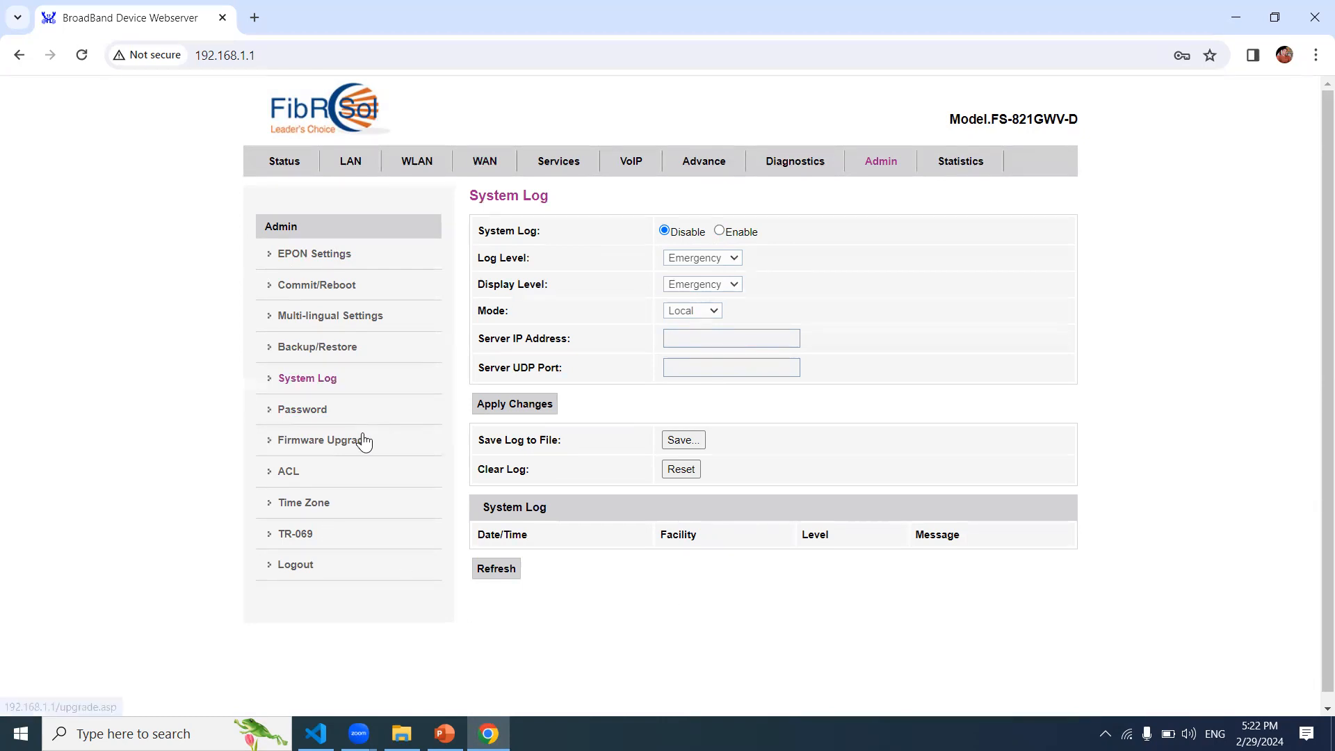
left_click(330, 415)
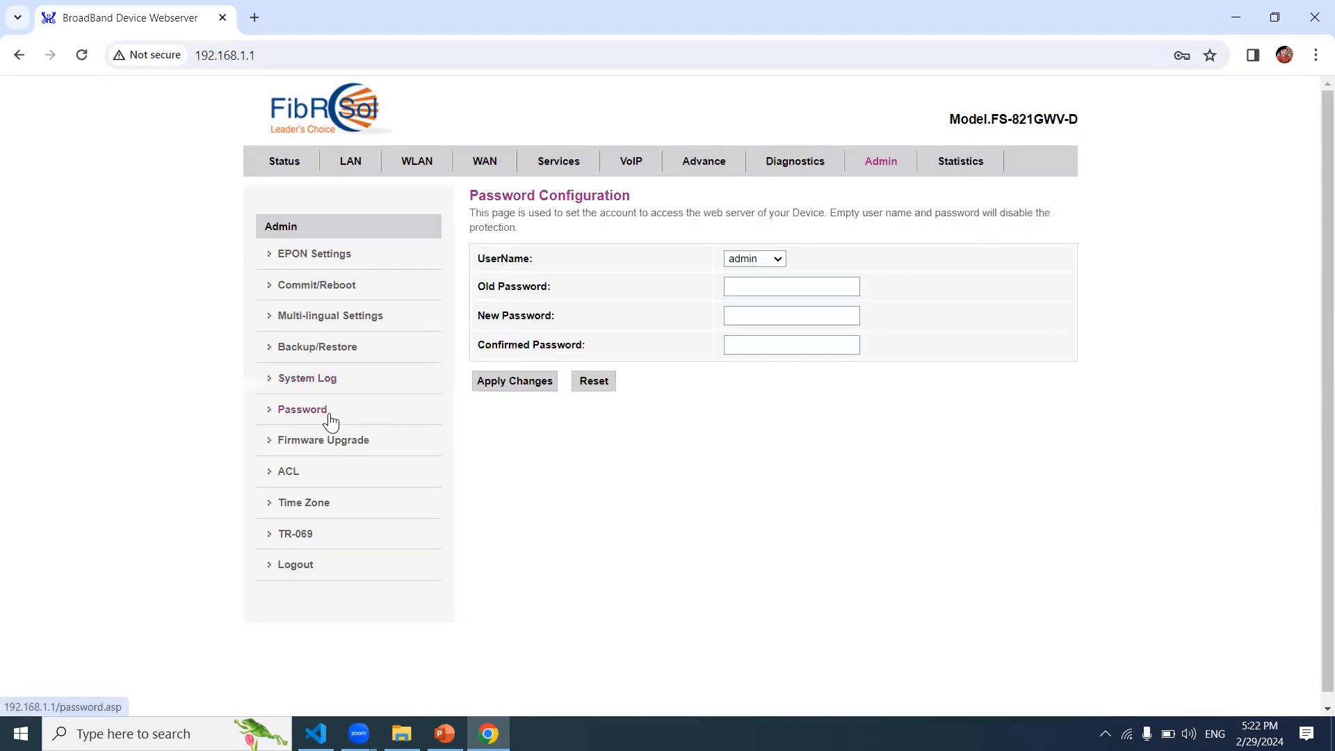
left_click(359, 445)
left_click(343, 392)
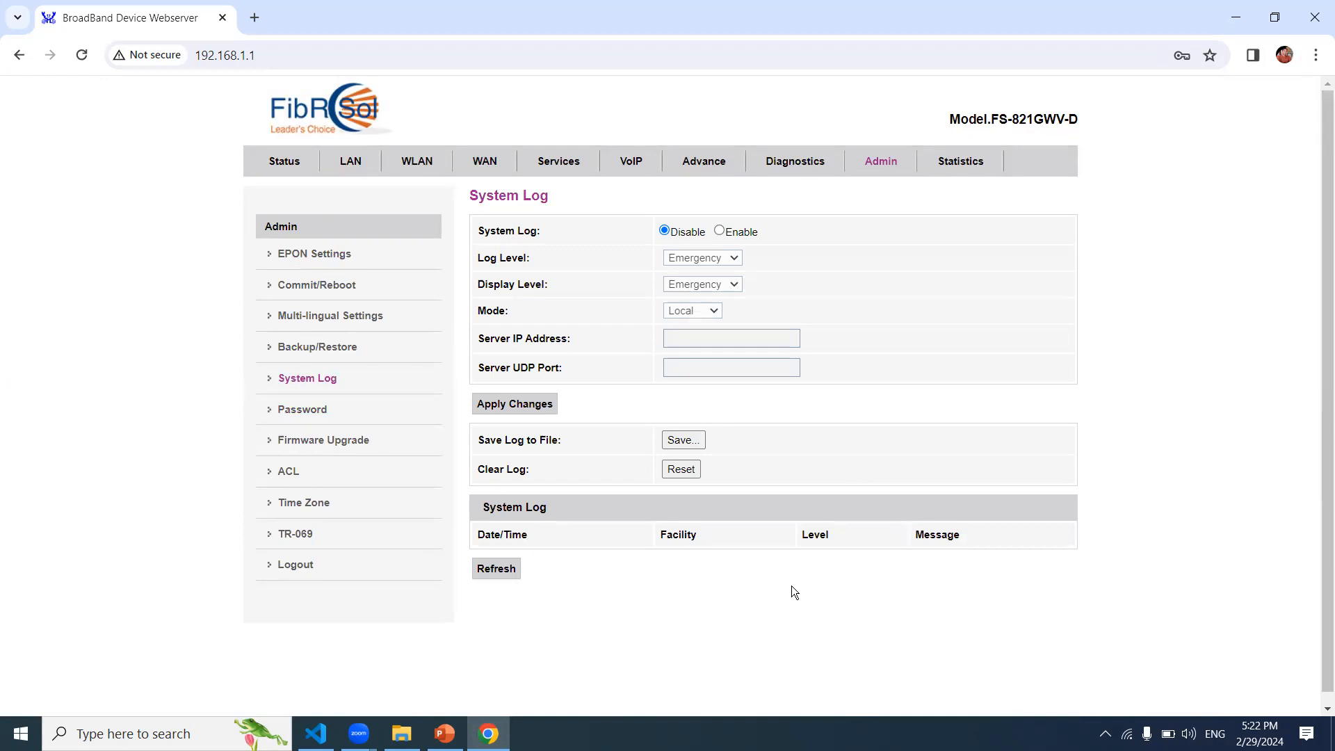
Step: Enable System Log so its log level, display level and mode become editable
left_click(720, 231)
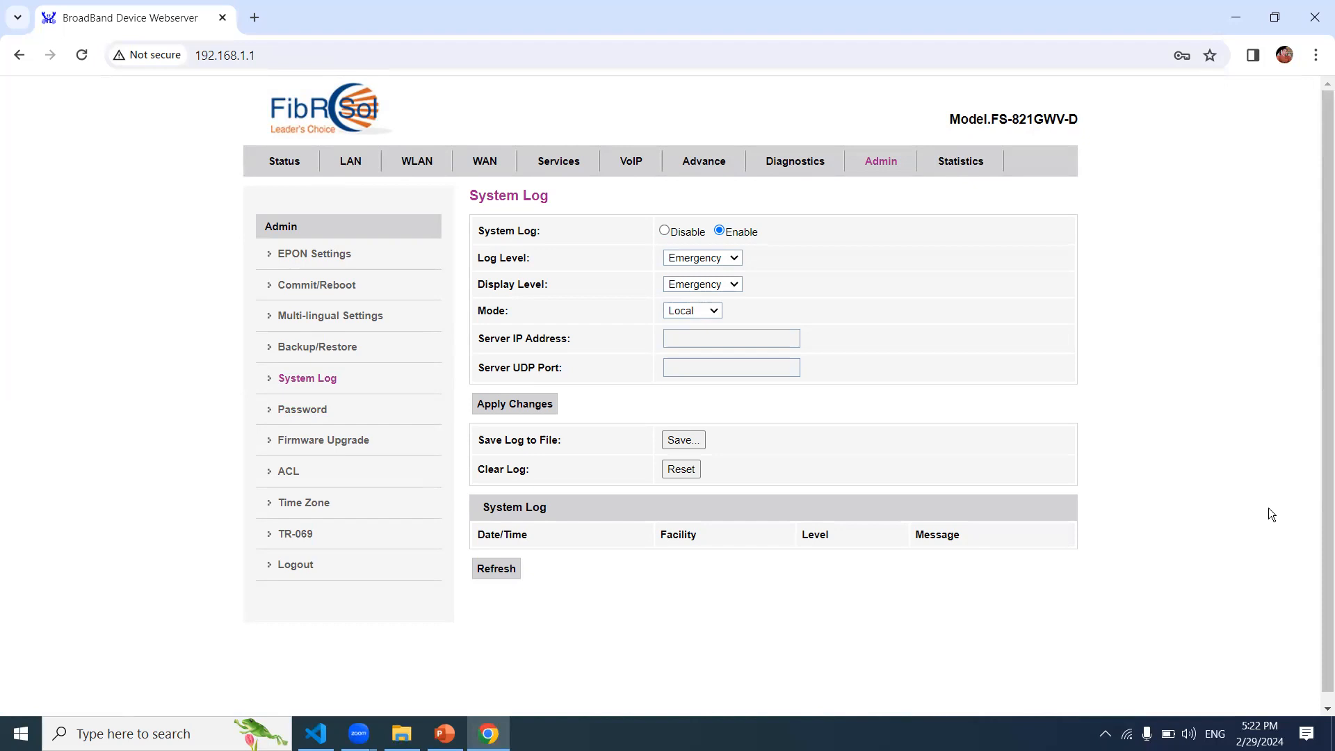
left_click_drag(1323, 434, 1319, 285)
Step: Scroll through the ACL table with its 192.168.1.2–192.168.1.254 LAN rule, then go to Time Zone
left_click(294, 478)
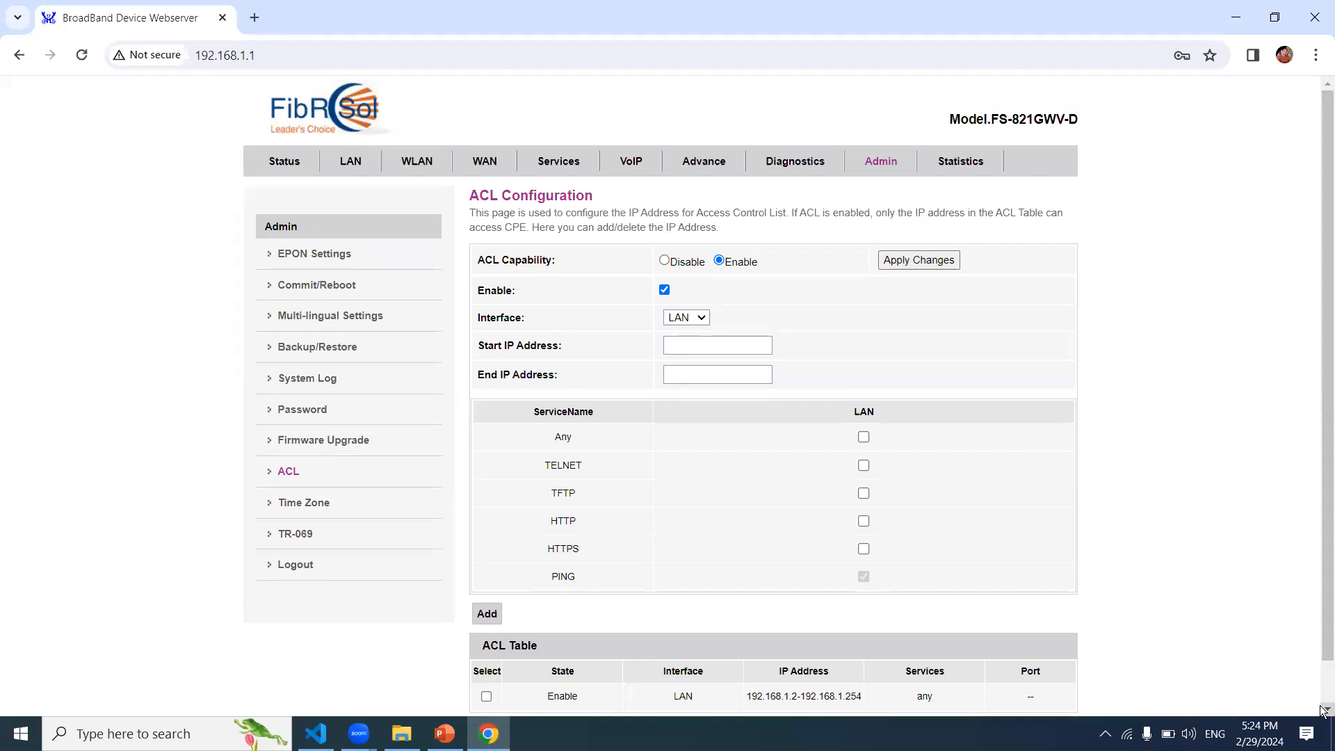
scroll(1323, 698, "down", 1)
scroll(1323, 652, "up", 1)
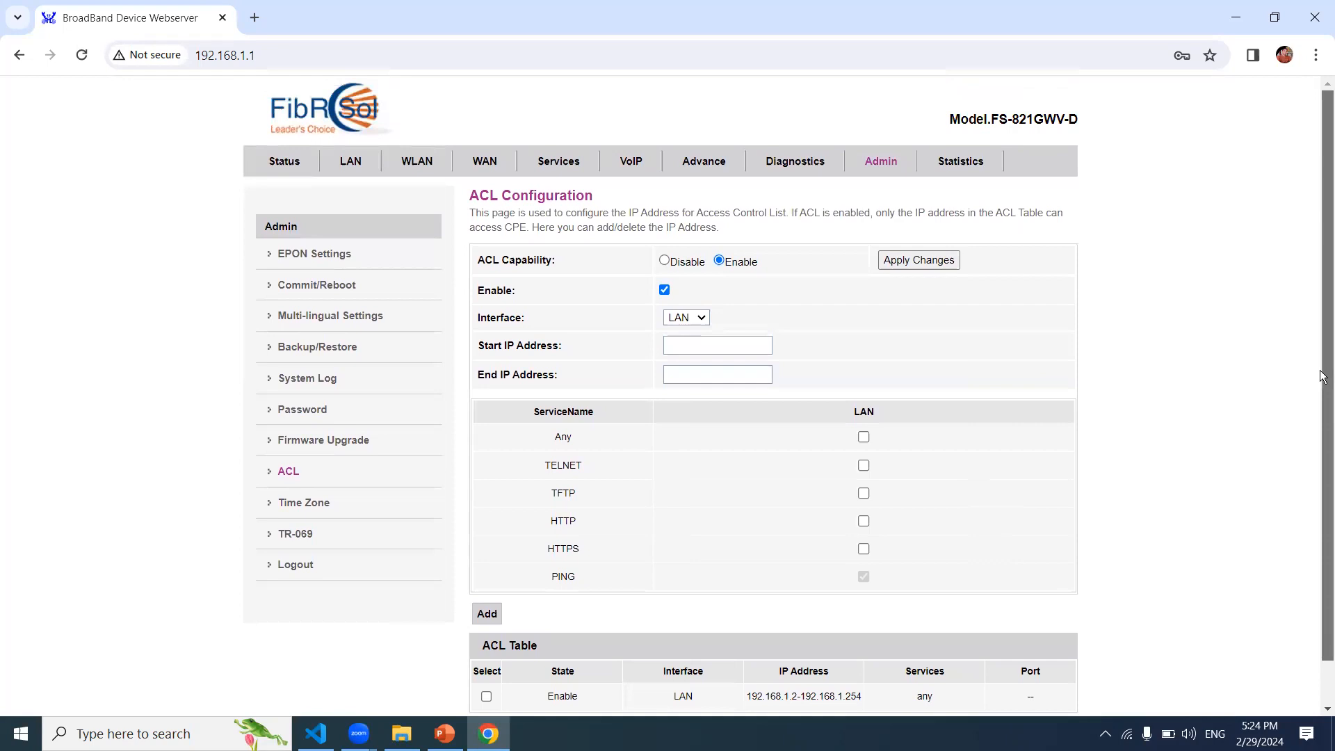
scroll(1316, 416, "down", 1)
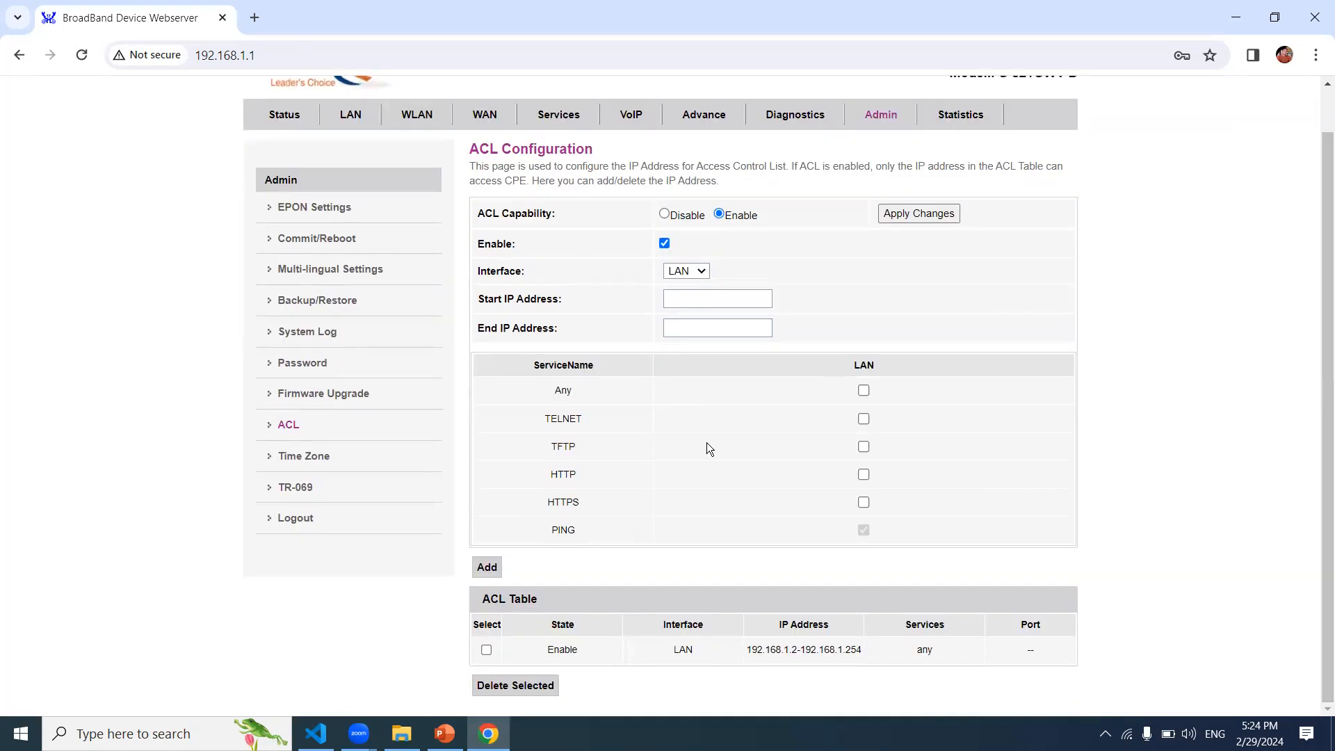
left_click(334, 455)
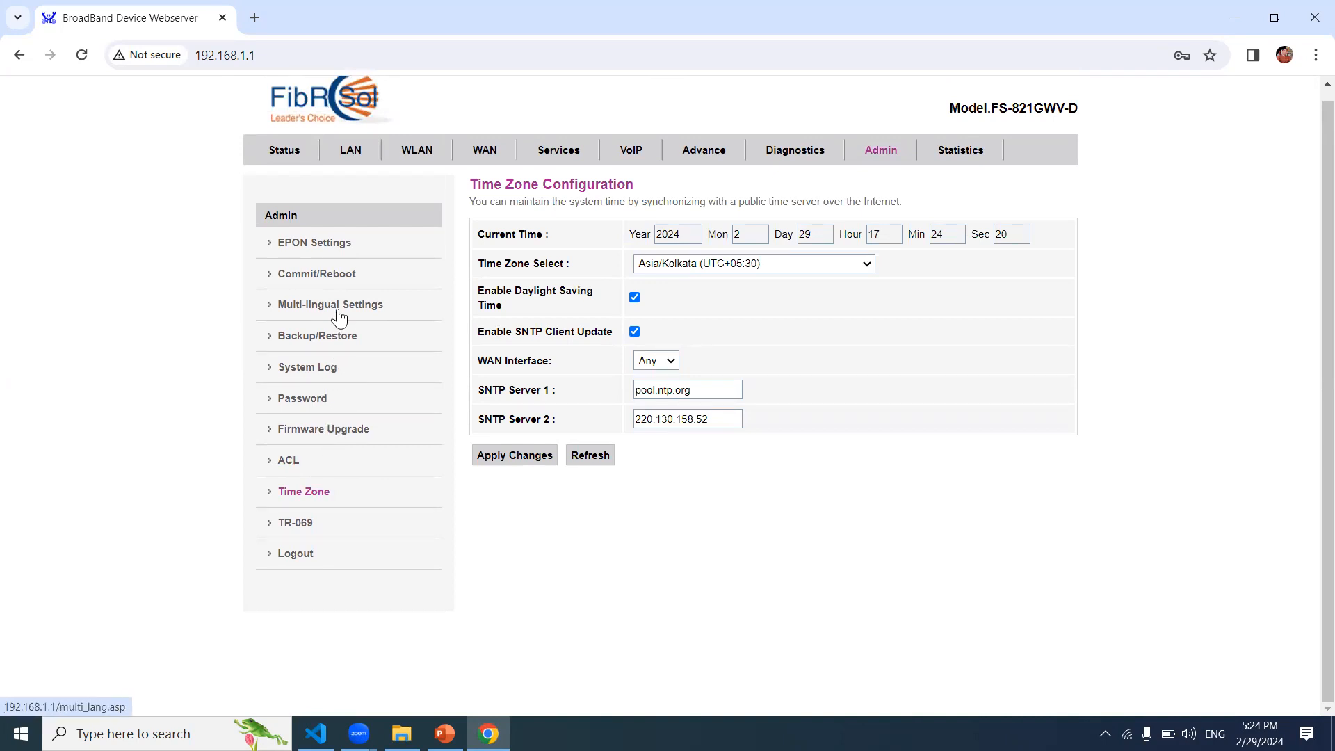
Step: Go to the Logout page in the Admin sidebar
left_click(328, 557)
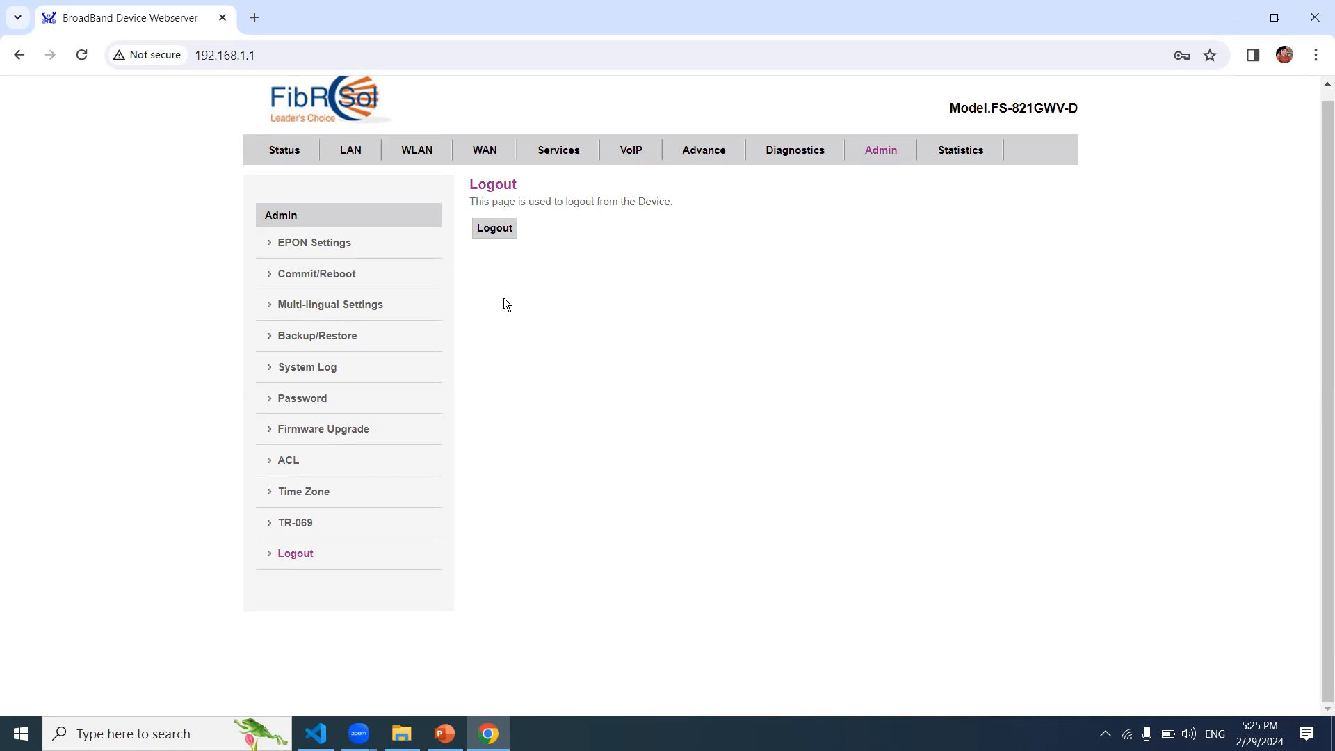
Step: Log out of the device, confirming the prompt and acknowledging the success message
left_click(508, 243)
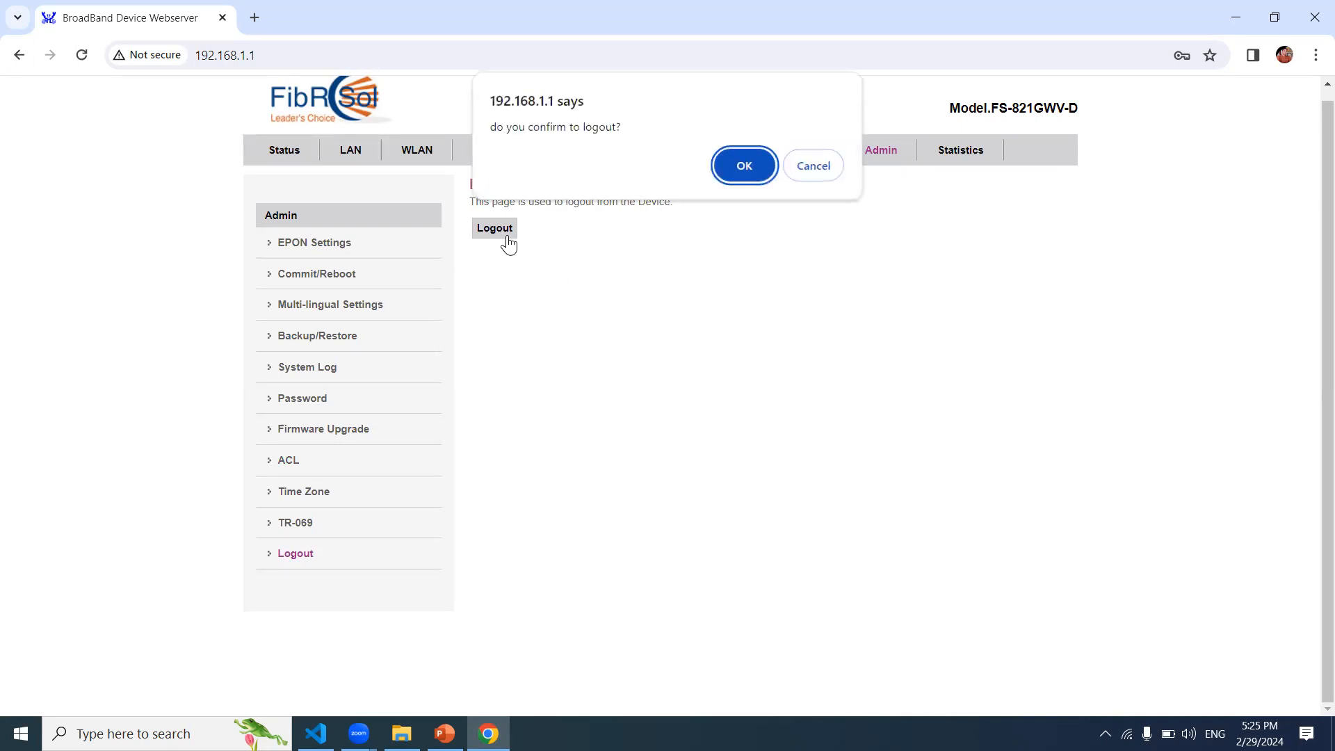
left_click(744, 167)
left_click(541, 240)
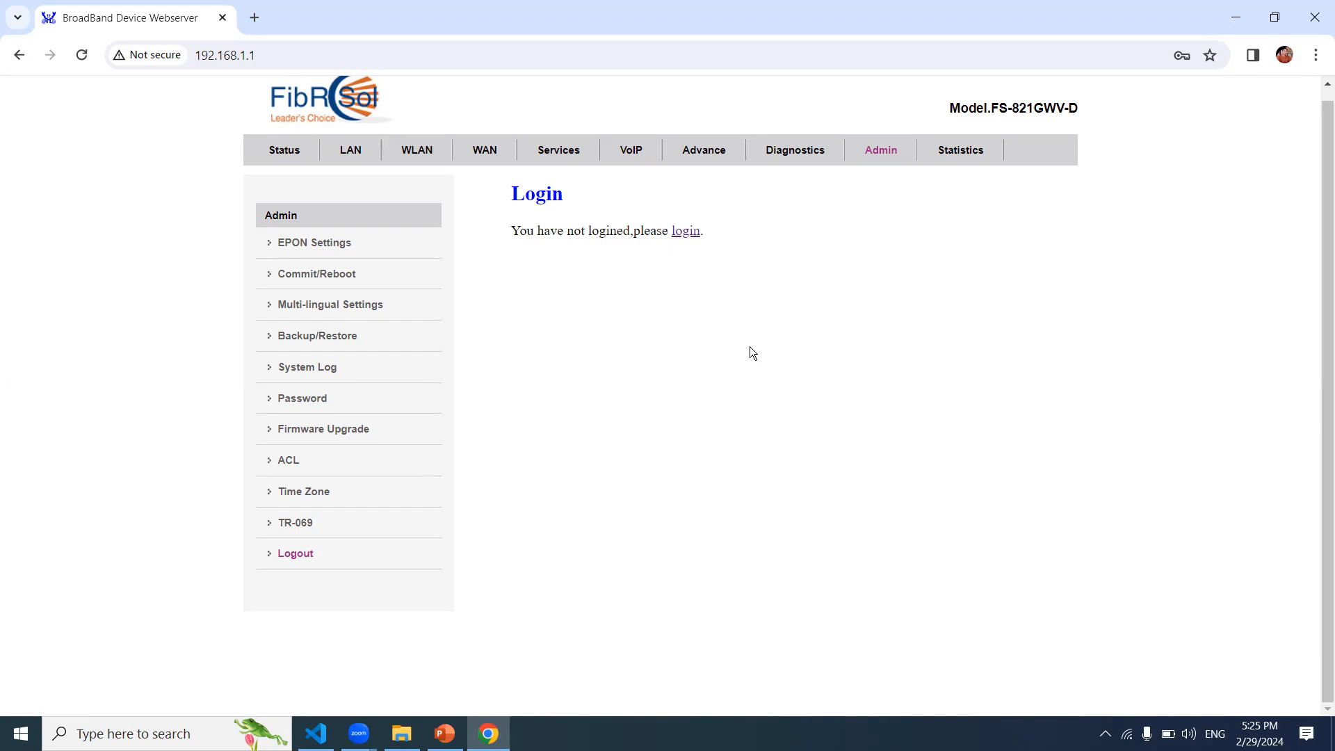
Step: Check that the WAN, LAN and WLAN sections all require login now
left_click(483, 162)
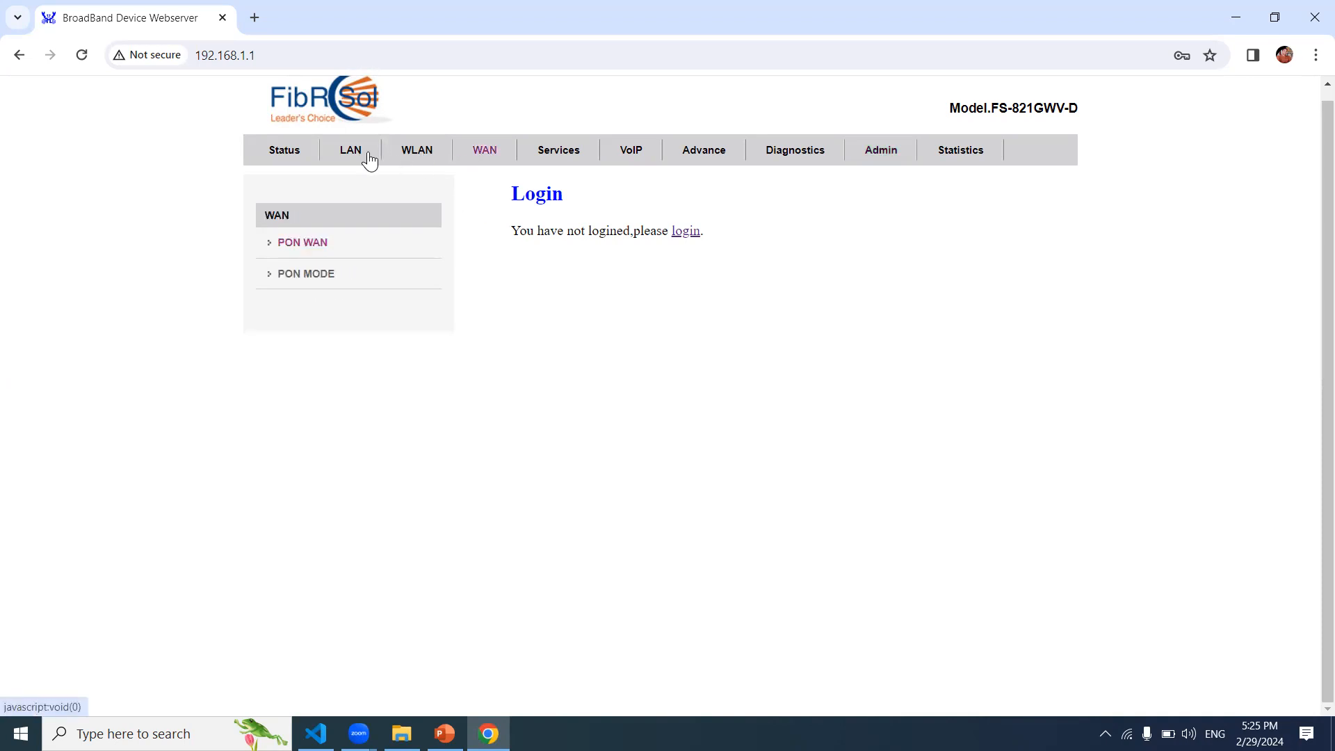
left_click(355, 158)
left_click(434, 169)
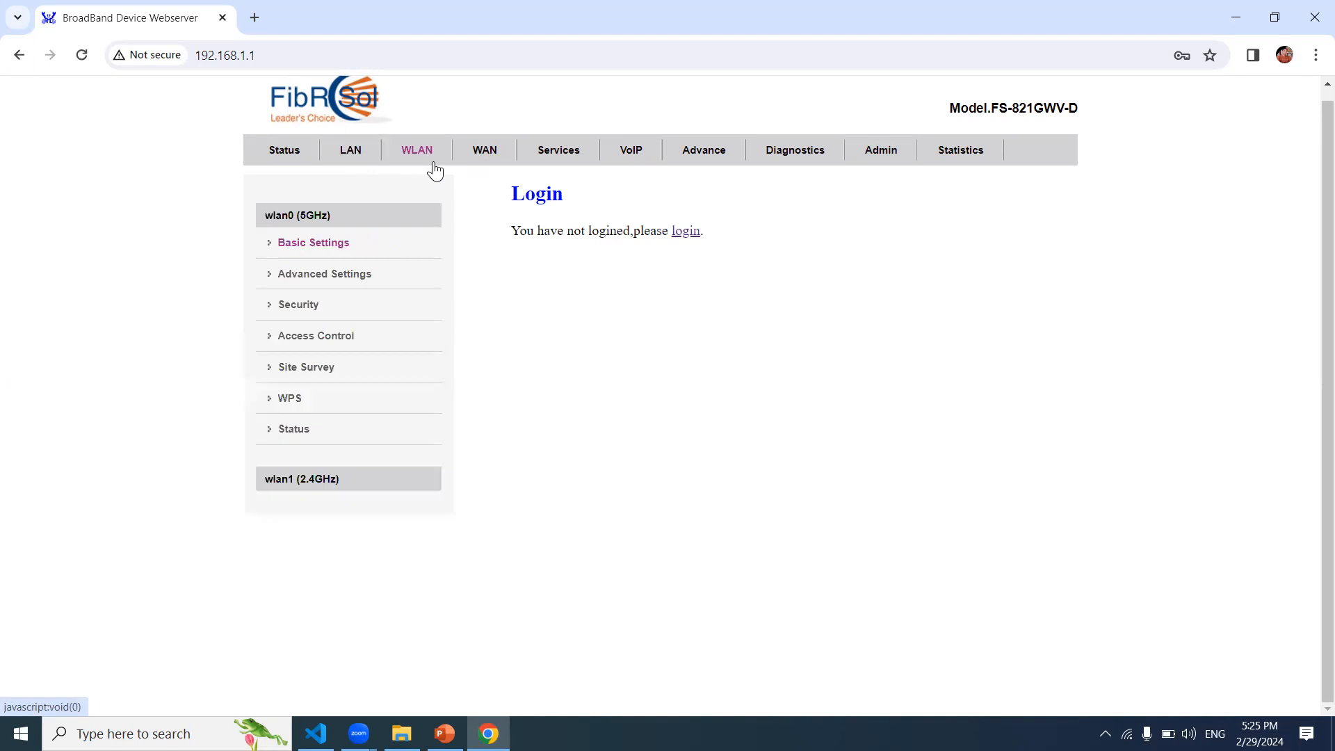
left_click(359, 152)
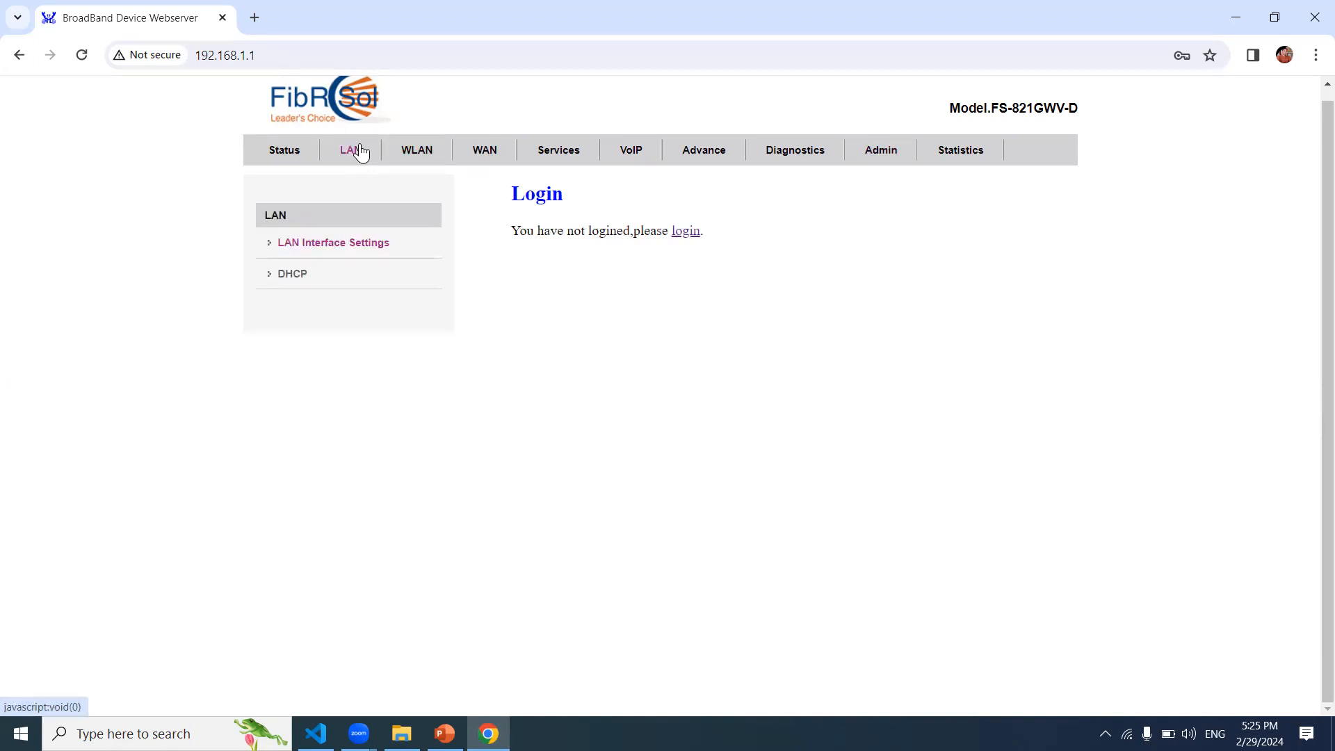
left_click(410, 161)
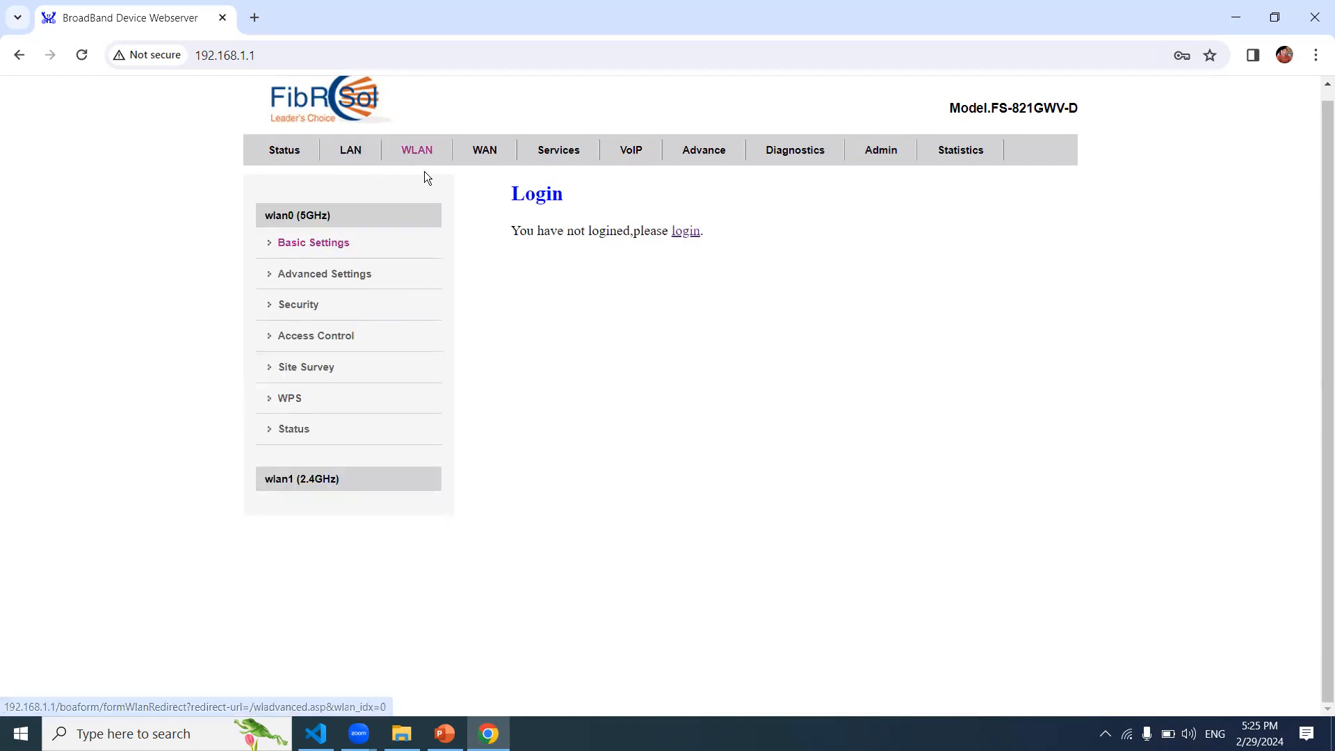
left_click(489, 148)
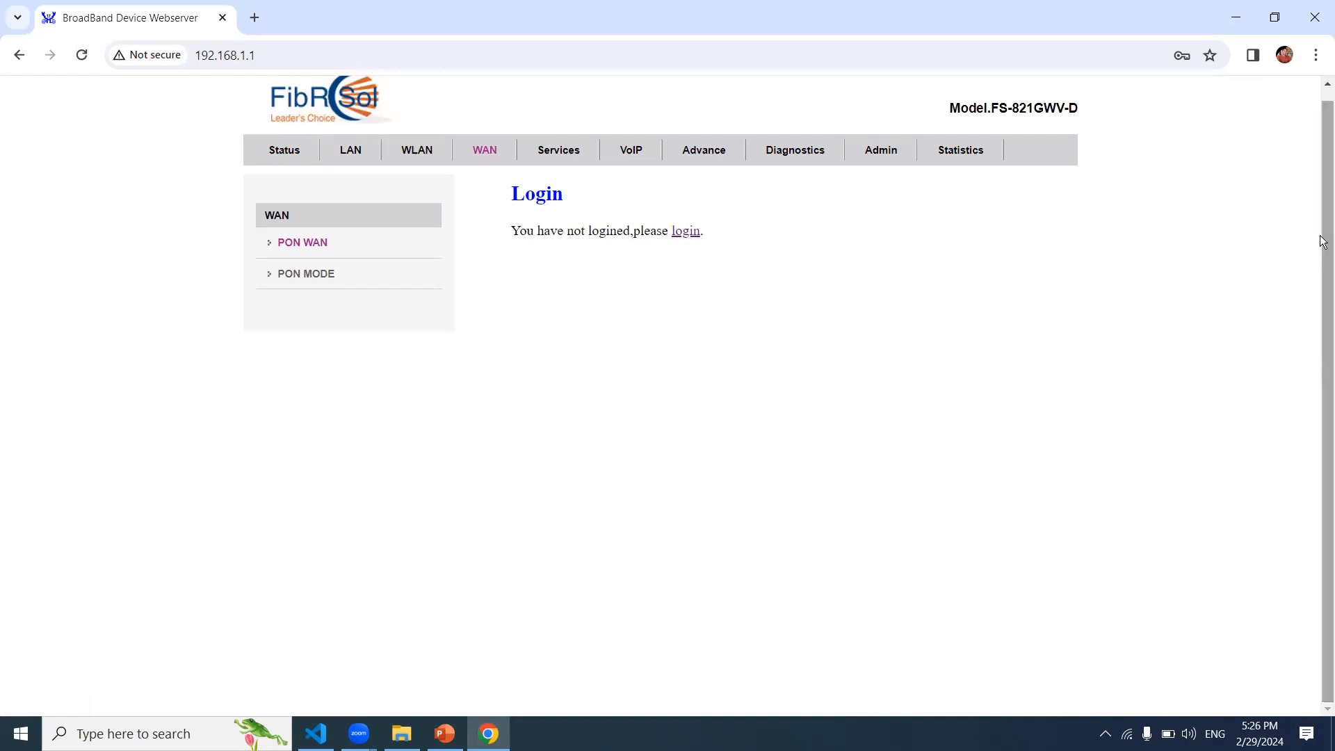
scroll(1323, 242, "up", 1)
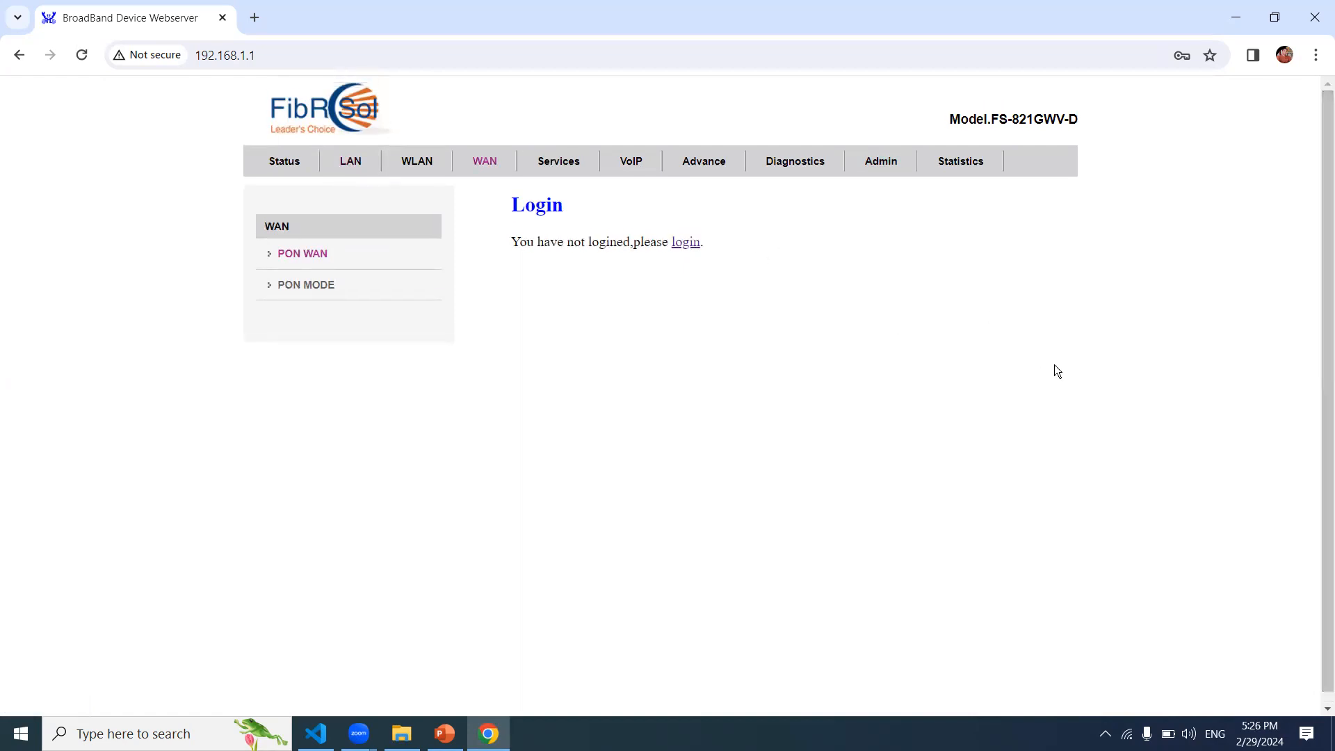
scroll(1321, 264, "down", 1)
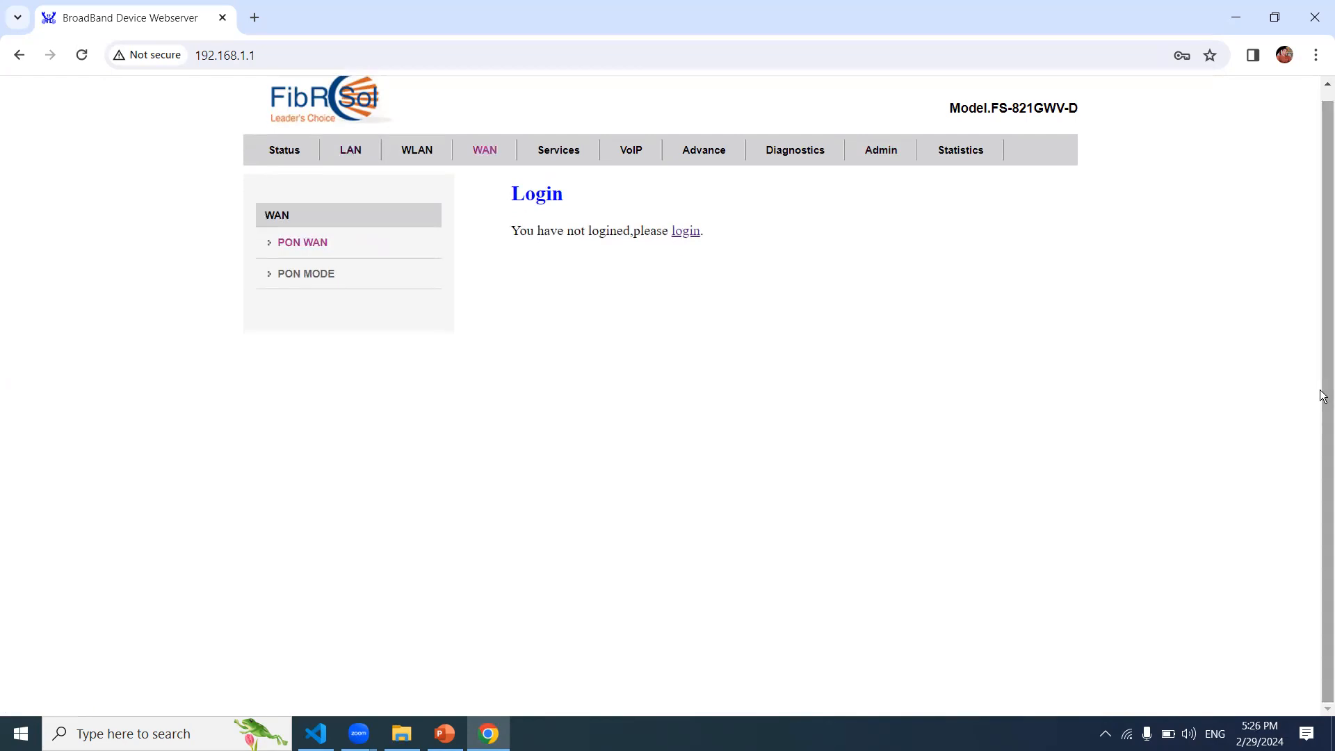
Step: Close Chrome and refresh the Windows desktop
left_click(1320, 14)
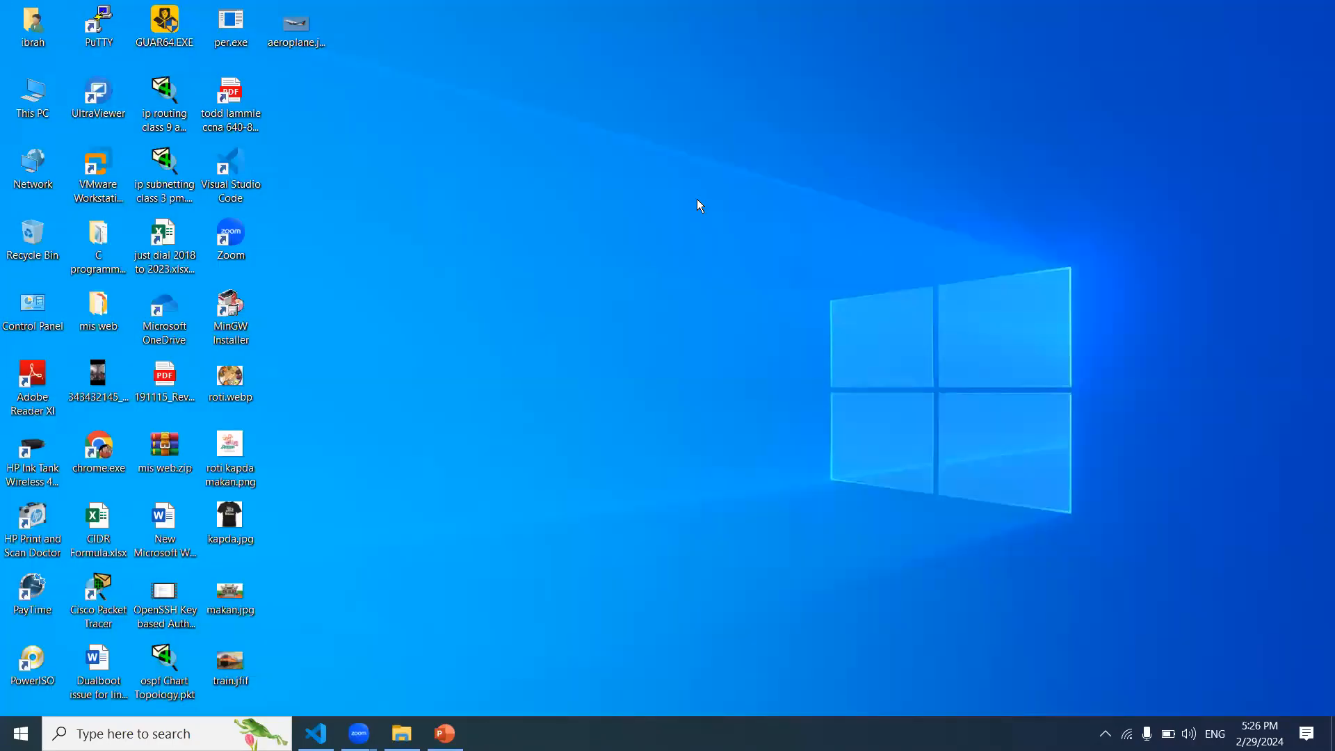
right_click(697, 199)
left_click(752, 277)
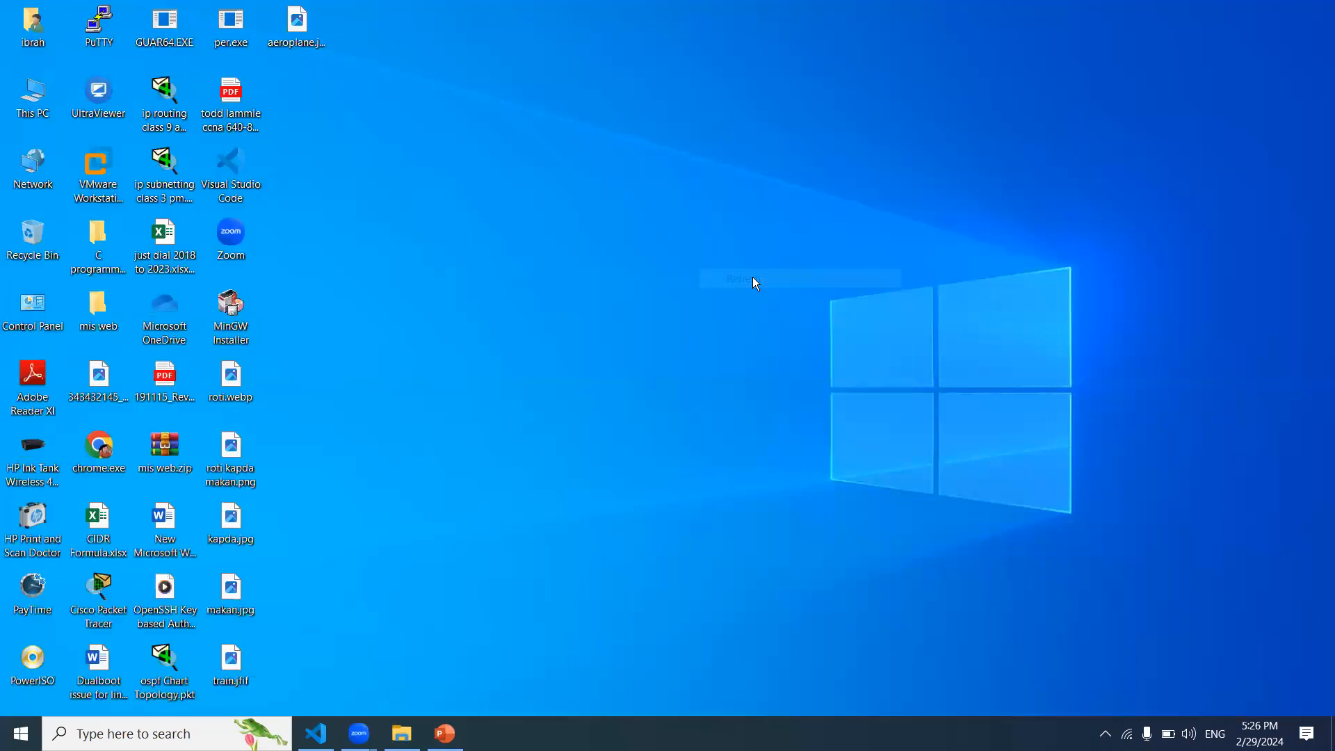